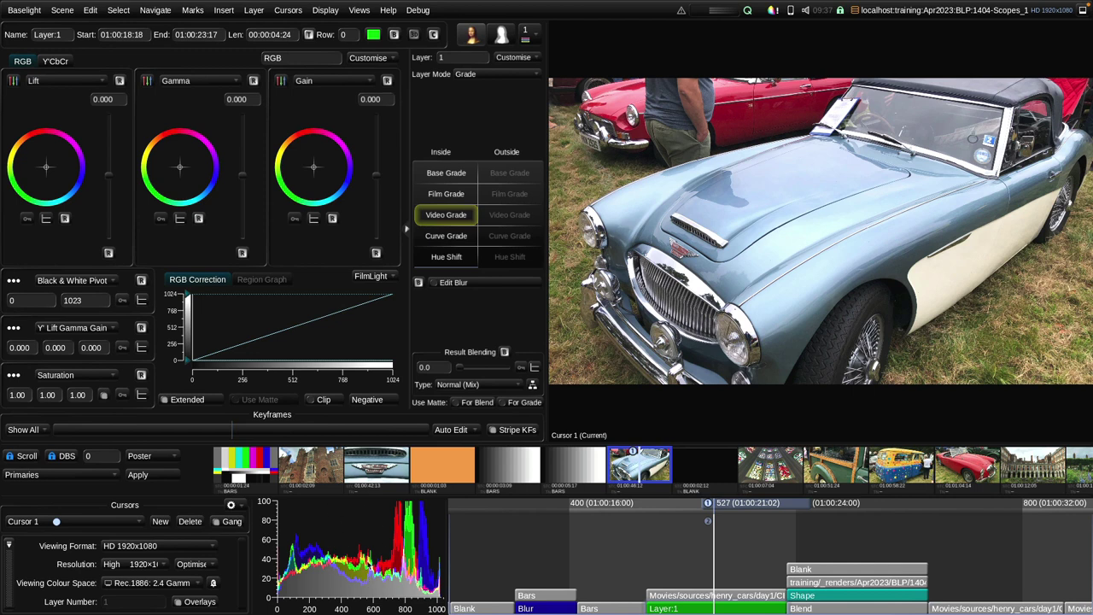
Step: Float the histogram in its own window and park the cursor on the unblurred grey bars shot at frame 444
right_click(367, 545)
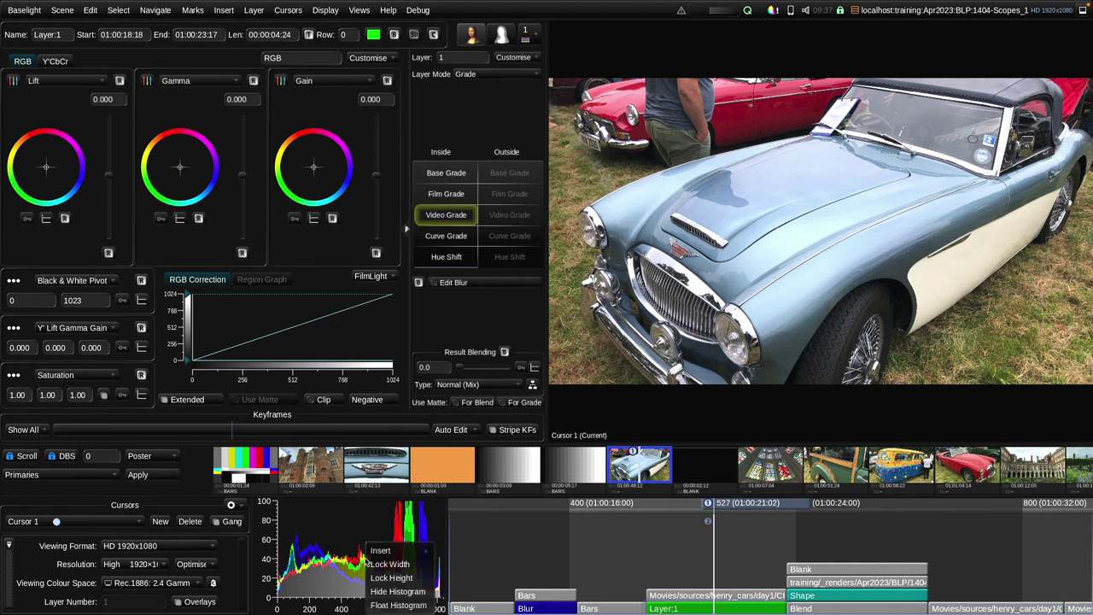
click(403, 605)
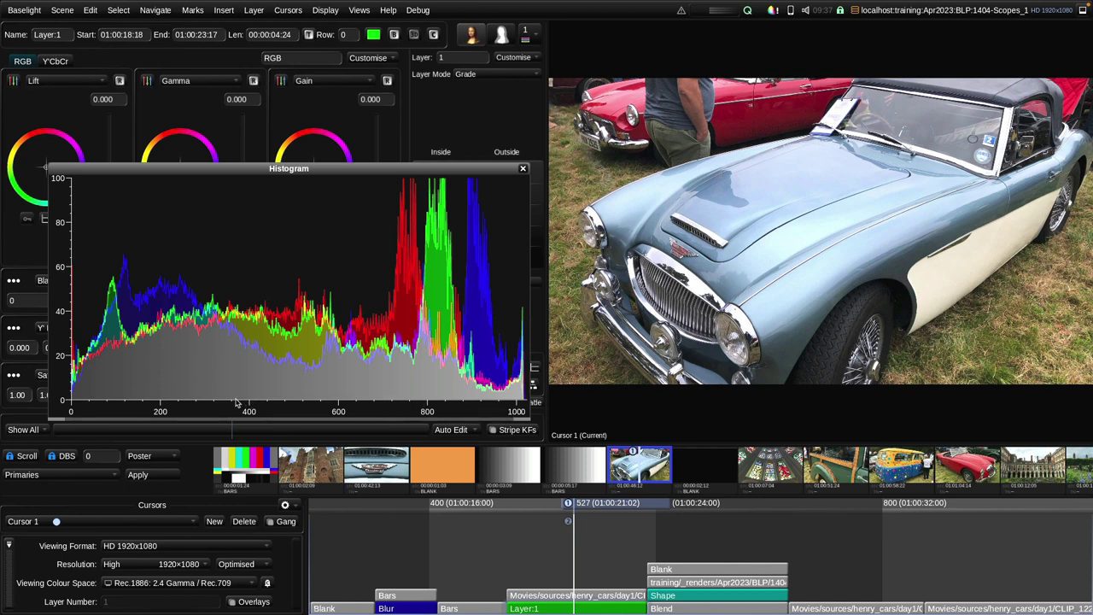
drag(591, 508, 497, 502)
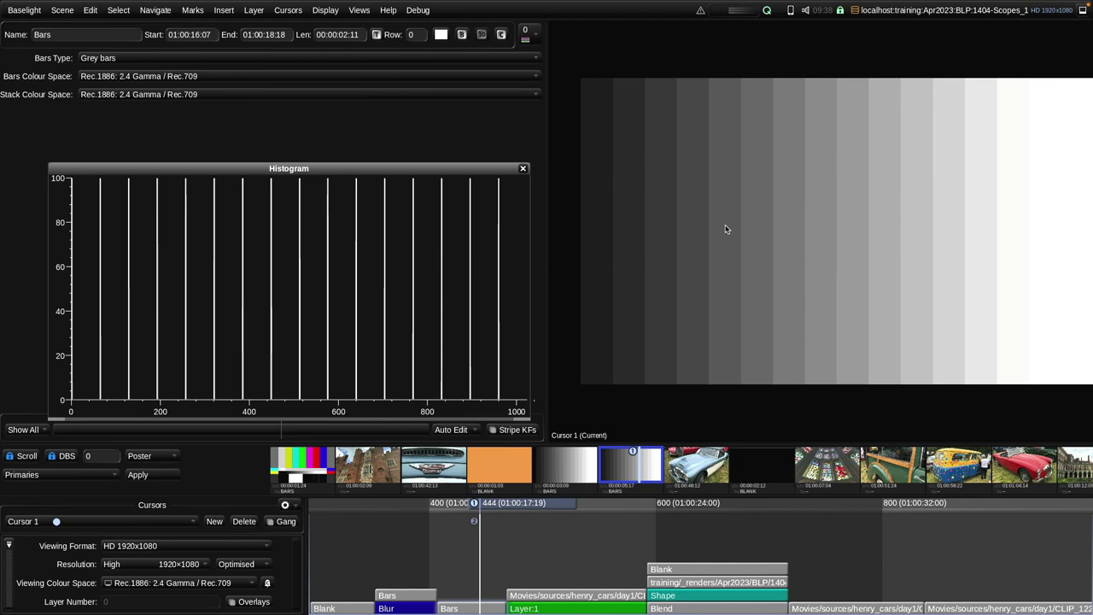
mouse_move(725, 225)
mouse_down()
mouse_move(726, 262)
mouse_move(732, 229)
mouse_move(721, 245)
mouse_up()
Step: Go to the blurred grey bars shot and raise the blur's Radius X to 37.05
click(547, 471)
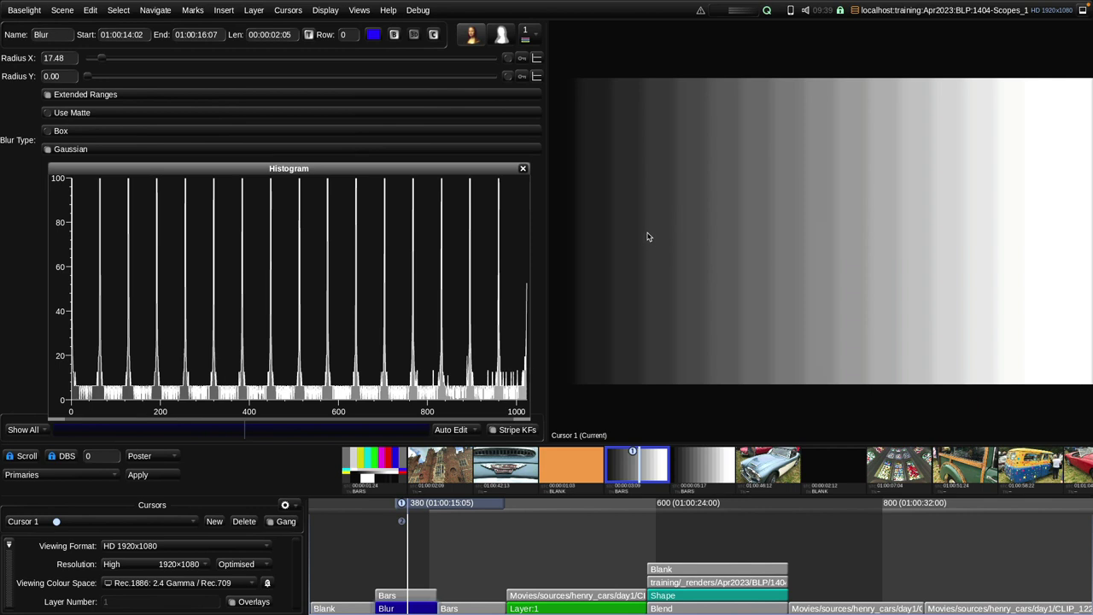
click(629, 224)
mouse_move(630, 224)
mouse_down()
mouse_move(648, 225)
mouse_move(634, 229)
mouse_up()
drag(629, 242, 641, 268)
drag(103, 60, 117, 62)
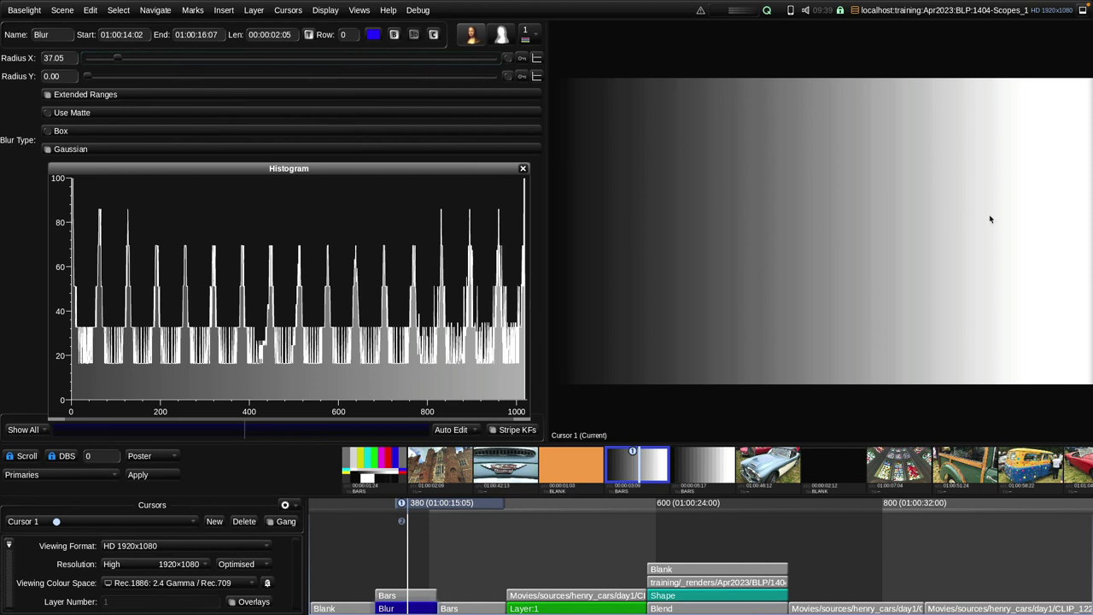
drag(602, 218, 679, 219)
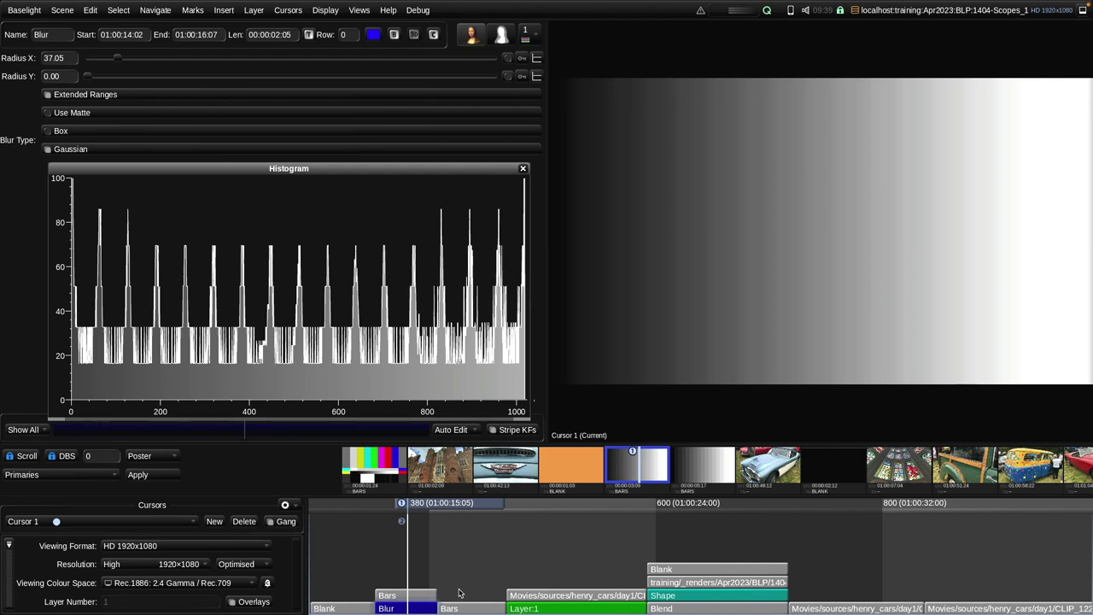
Step: Return to the blue car shot, and slightly enlarge and raise the floating histogram window
drag(430, 507, 604, 520)
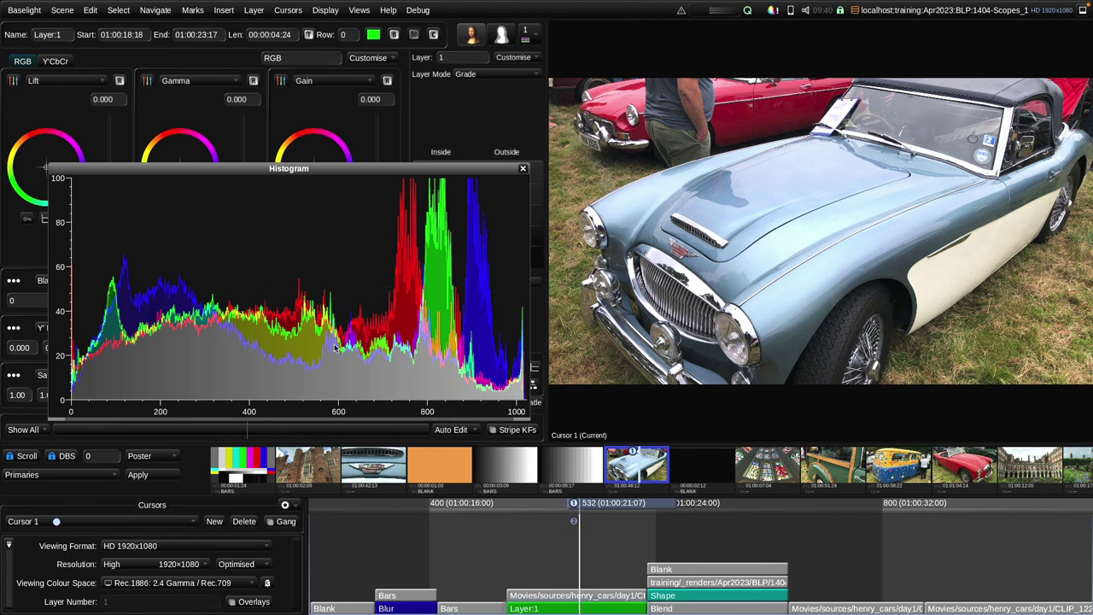
mouse_move(526, 419)
mouse_down()
mouse_move(393, 404)
mouse_move(369, 321)
mouse_move(513, 453)
mouse_move(538, 449)
mouse_move(527, 437)
mouse_up()
drag(467, 169, 465, 158)
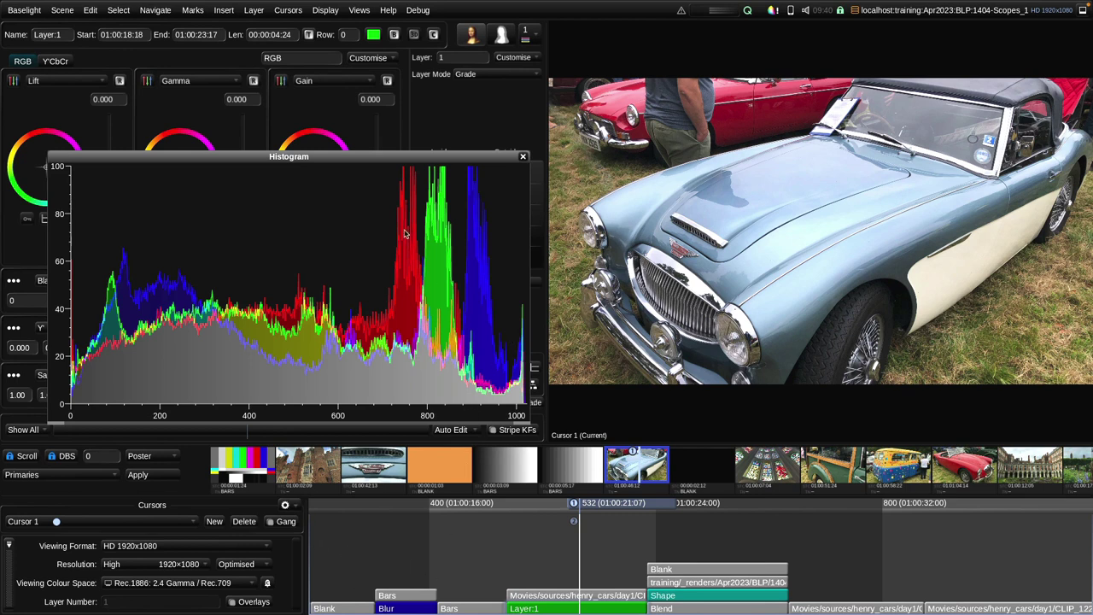
Step: Switch Fill Histogram off and back on to compare the outlined and filled displays
right_click(312, 221)
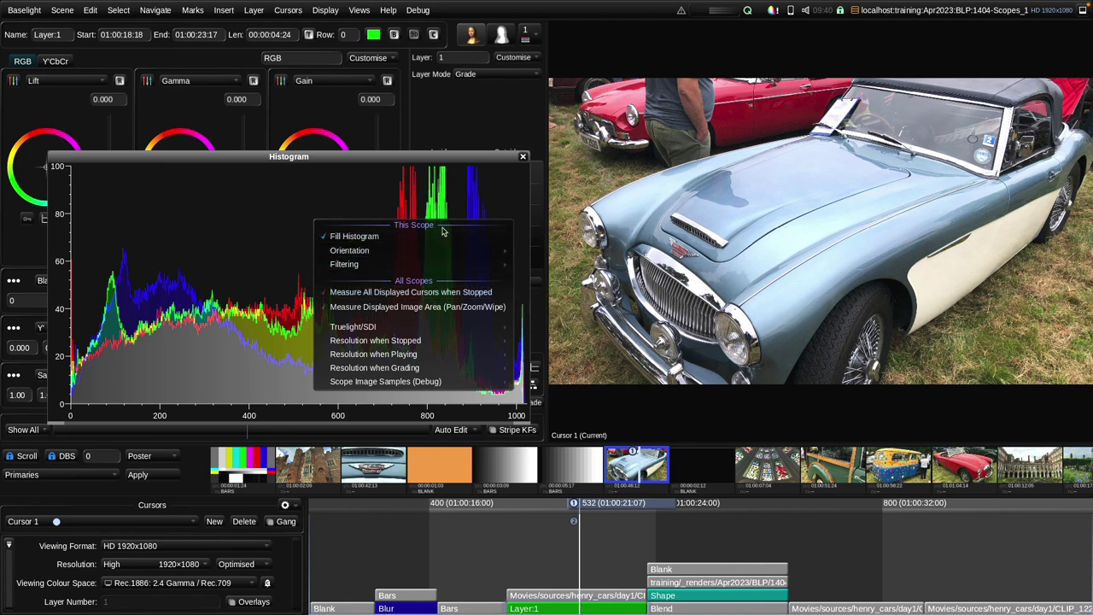
click(374, 240)
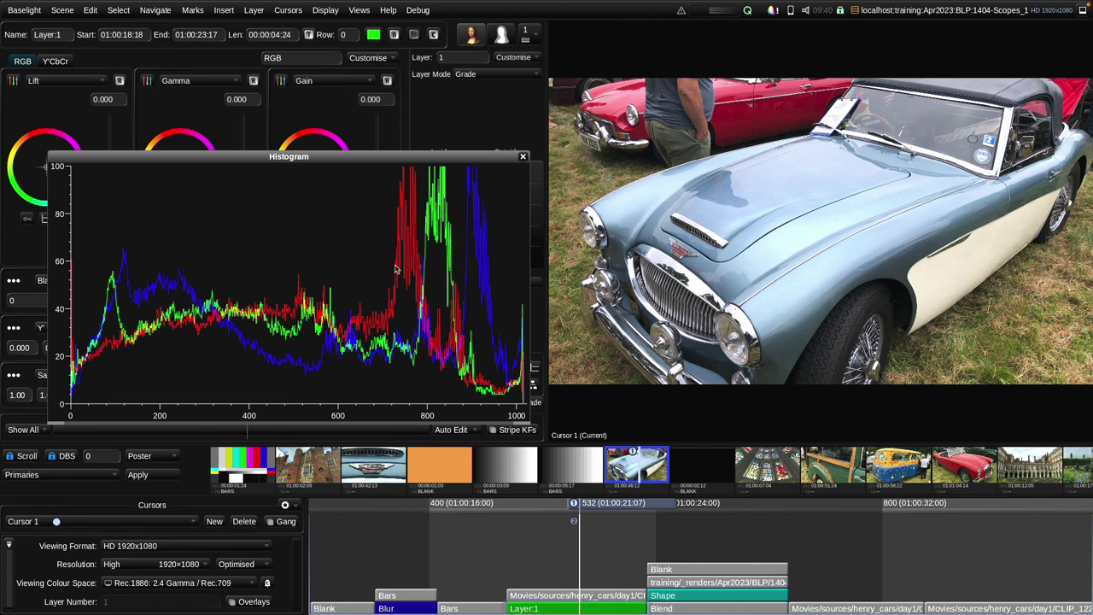
right_click(284, 266)
click(319, 281)
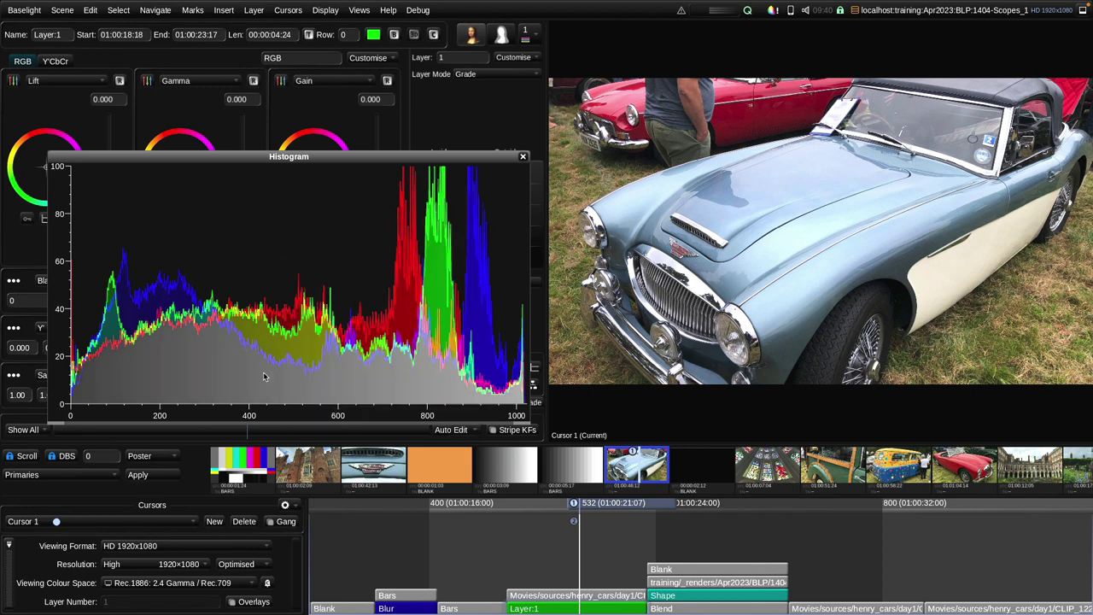
Step: Try the histogram's Horizontal and Vertical orientations, ending on Vertical
right_click(287, 274)
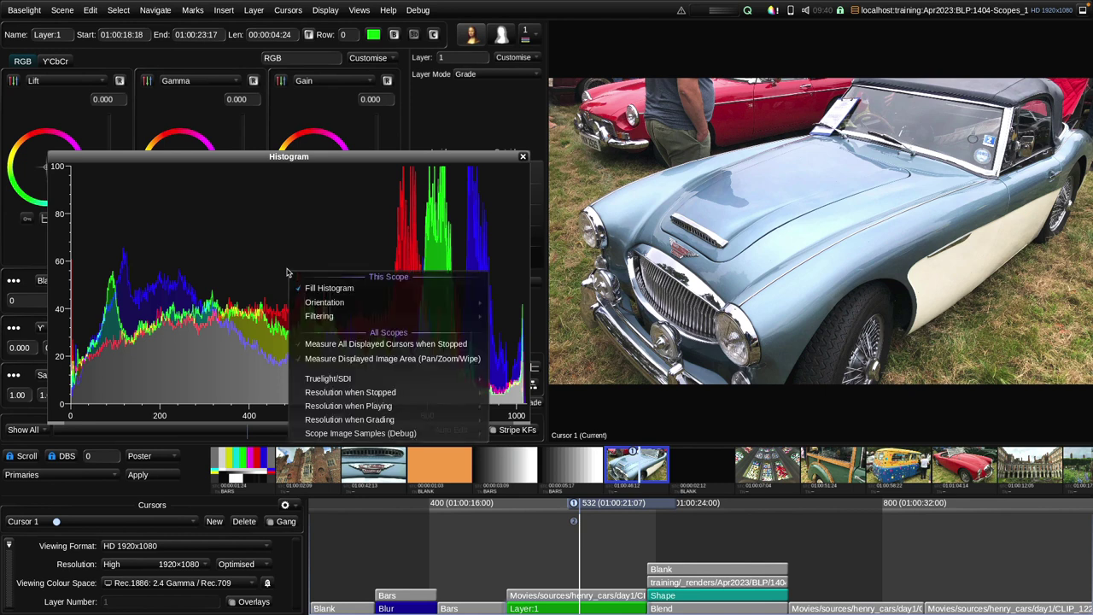
mouse_move(291, 299)
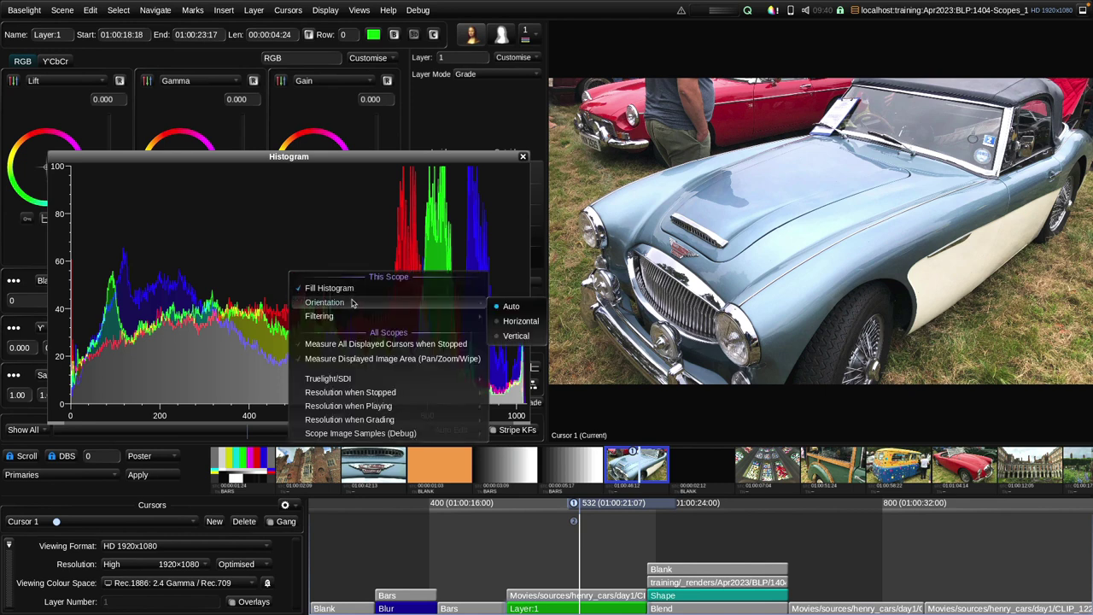
click(509, 323)
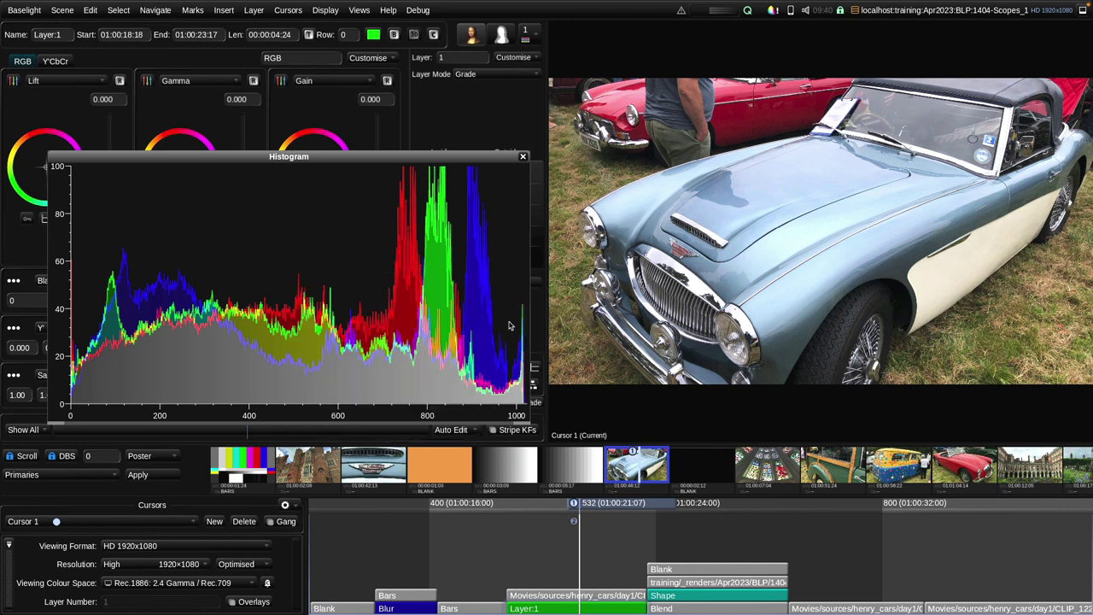
right_click(356, 274)
mouse_move(459, 312)
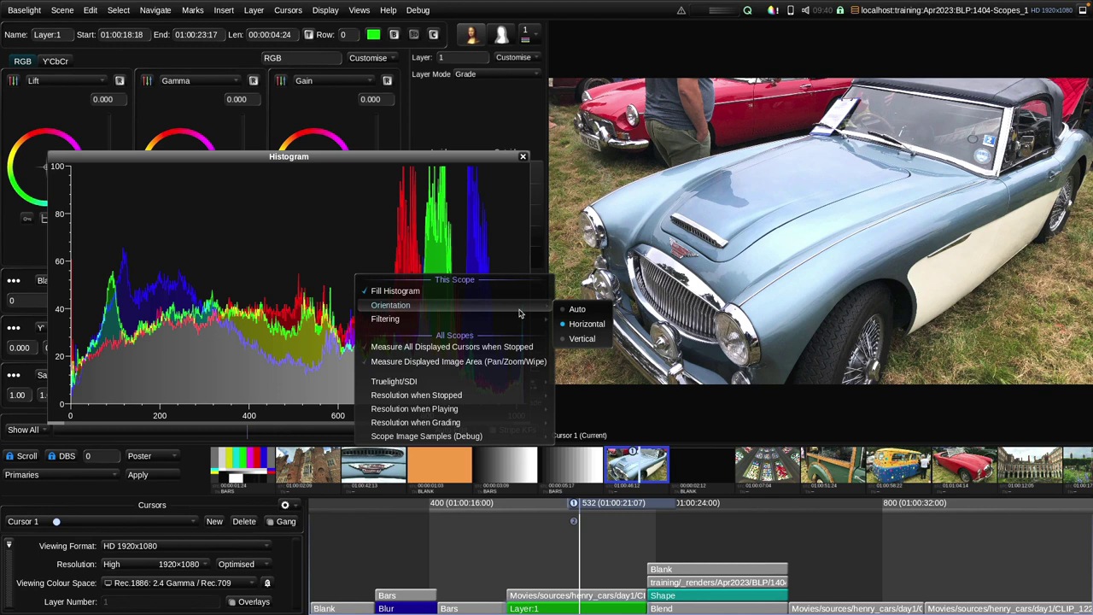
click(581, 338)
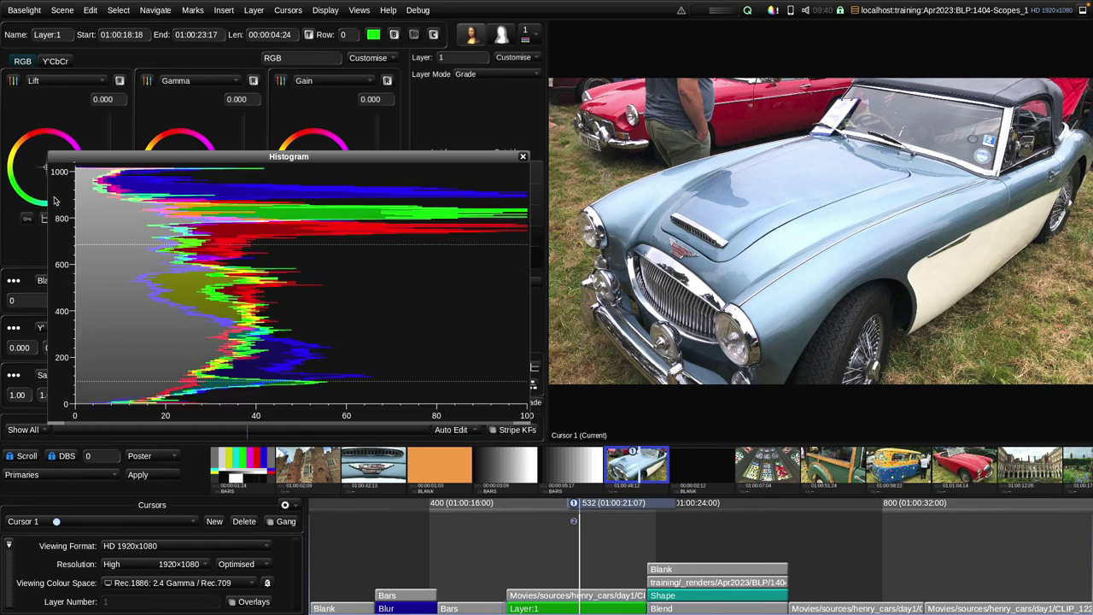
Step: Set the histogram's orientation back to Horizontal
right_click(310, 292)
mouse_move(344, 324)
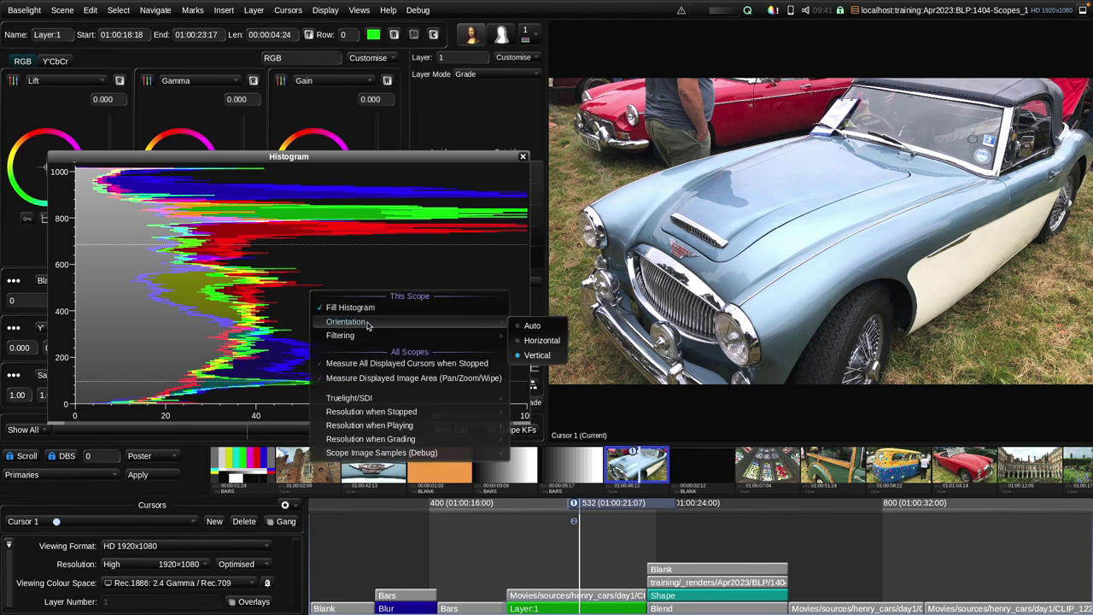
click(534, 340)
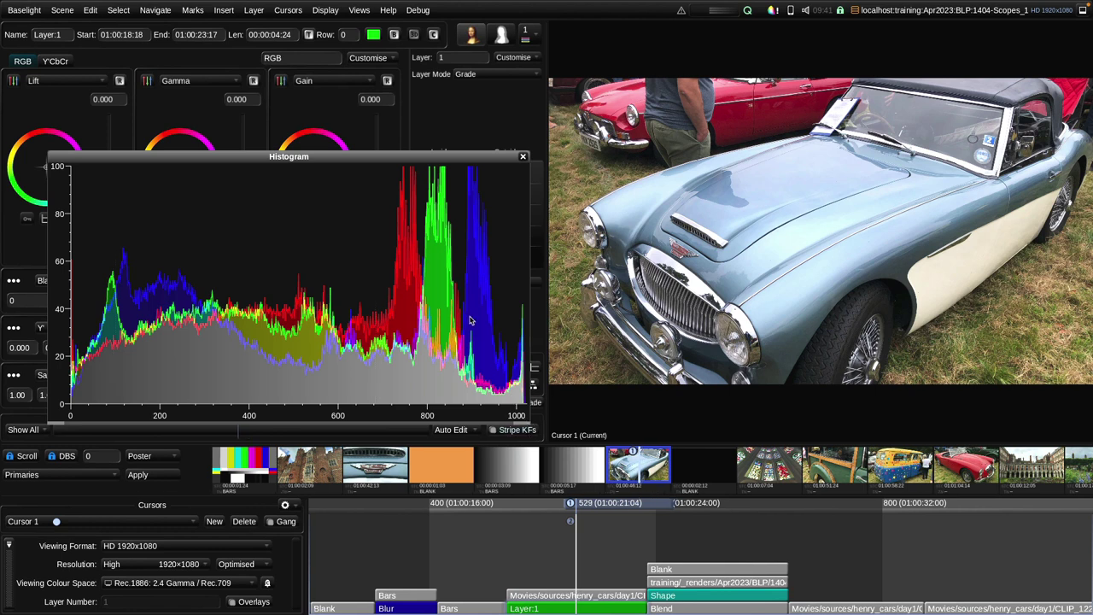
Step: Set the histogram's filtering to Medium
right_click(343, 252)
mouse_move(376, 306)
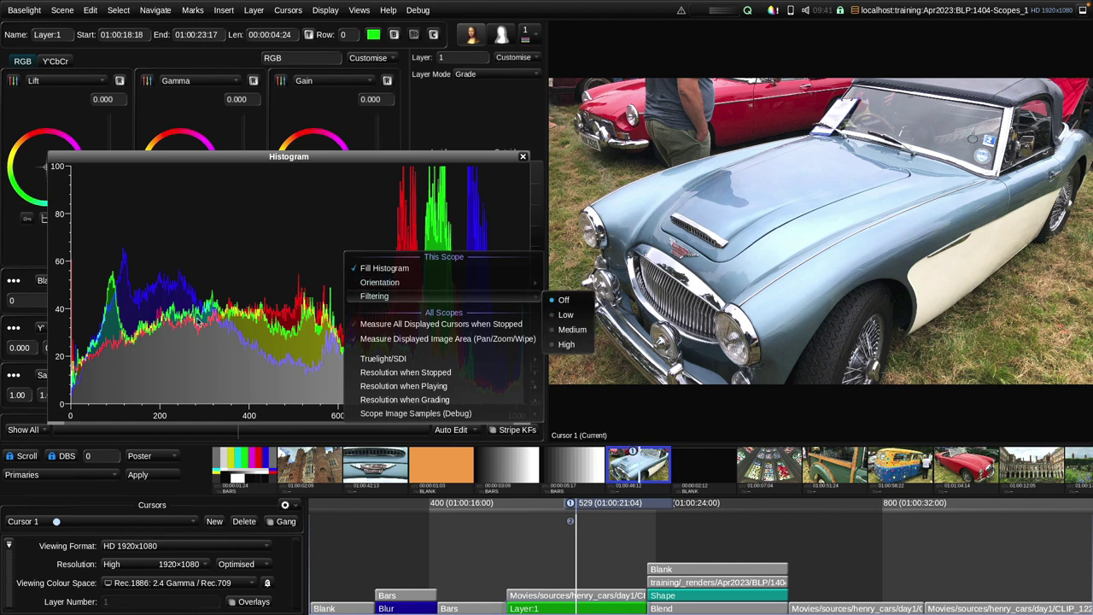
click(229, 306)
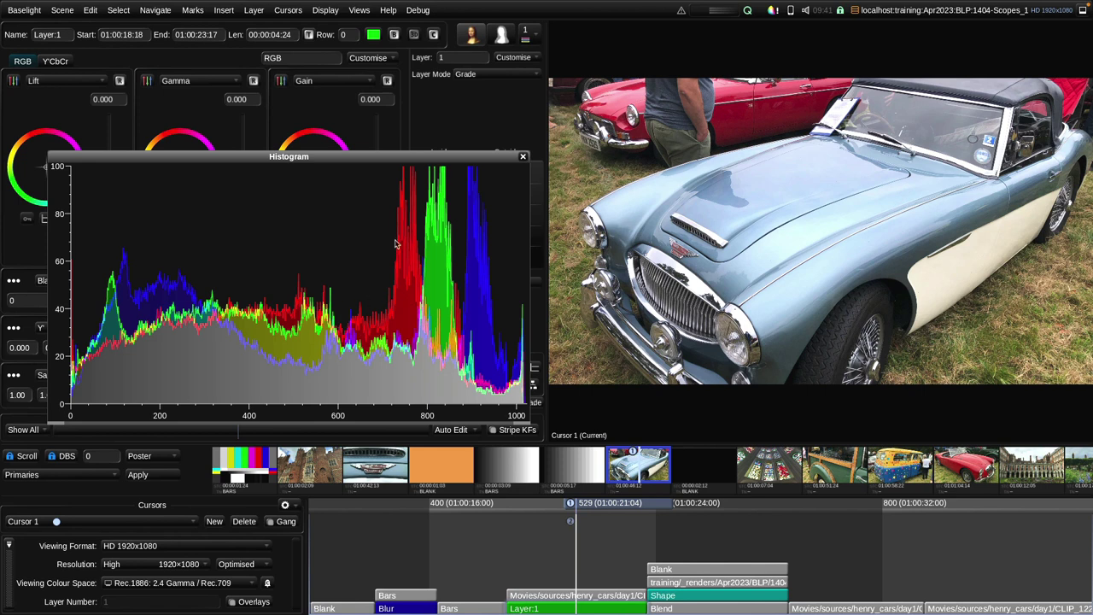
right_click(289, 283)
mouse_move(332, 329)
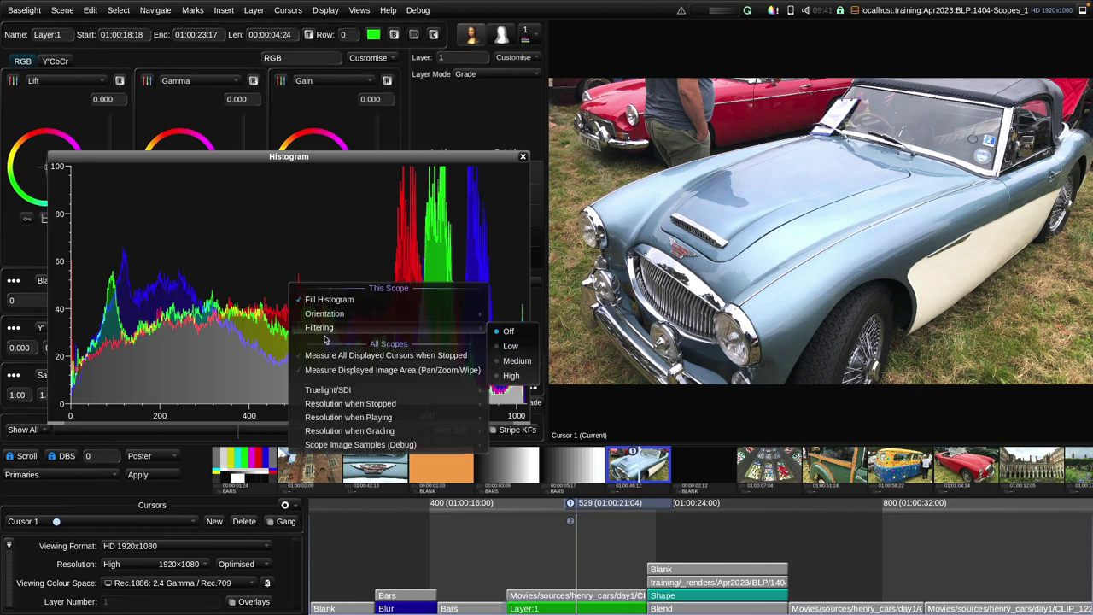
click(516, 362)
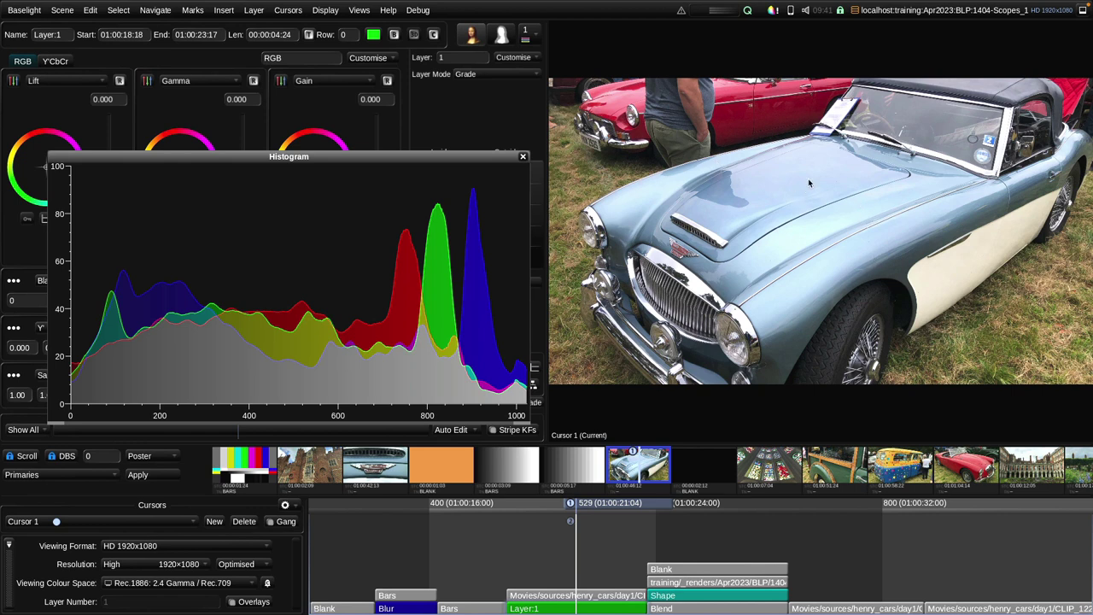
mouse_move(806, 171)
mouse_down()
mouse_move(816, 177)
mouse_move(804, 182)
mouse_up()
mouse_move(814, 178)
mouse_down()
mouse_move(783, 167)
mouse_move(794, 179)
mouse_move(867, 154)
mouse_up()
drag(814, 186, 812, 185)
drag(740, 120, 726, 112)
click(734, 125)
Step: Close the floating histogram and open the RGB Parade scope
mouse_move(807, 179)
click(524, 158)
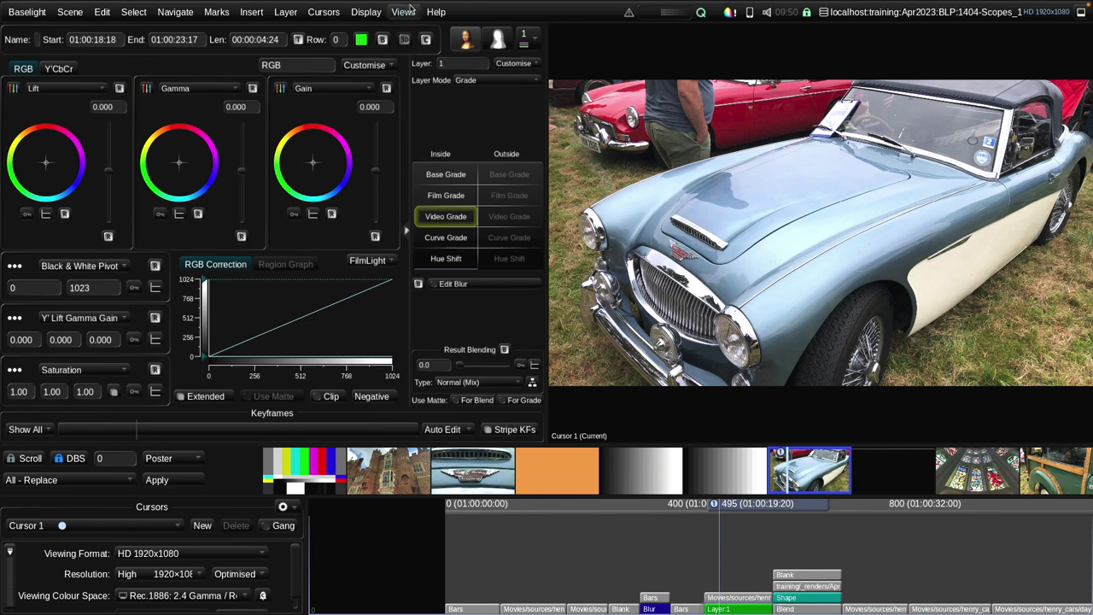
click(403, 12)
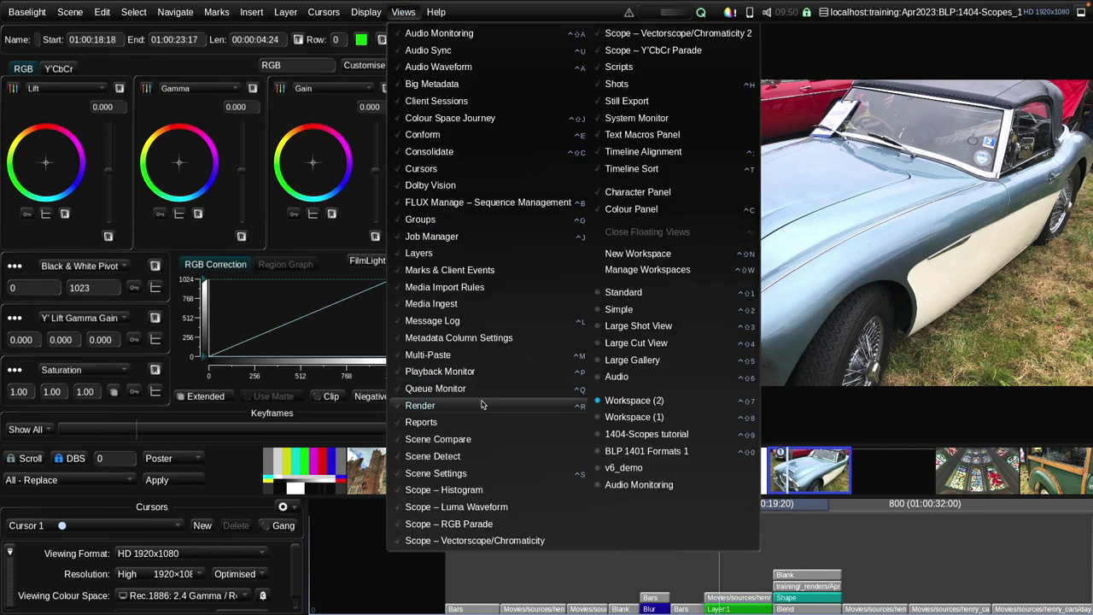
click(448, 524)
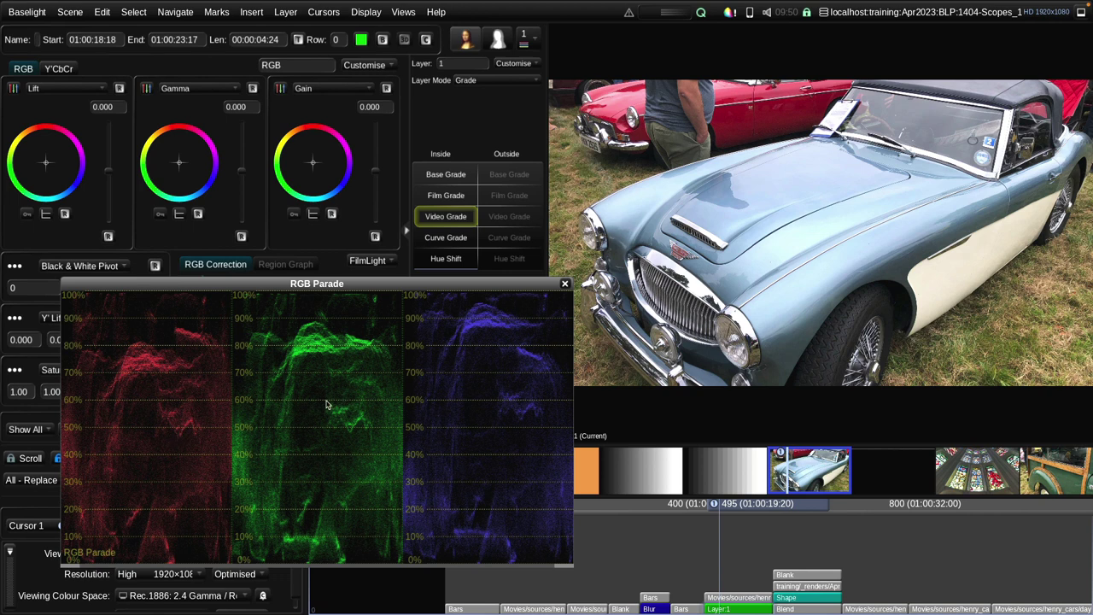
Step: Turn on RGB Overlay Mode for the RGB Parade scope
right_click(286, 341)
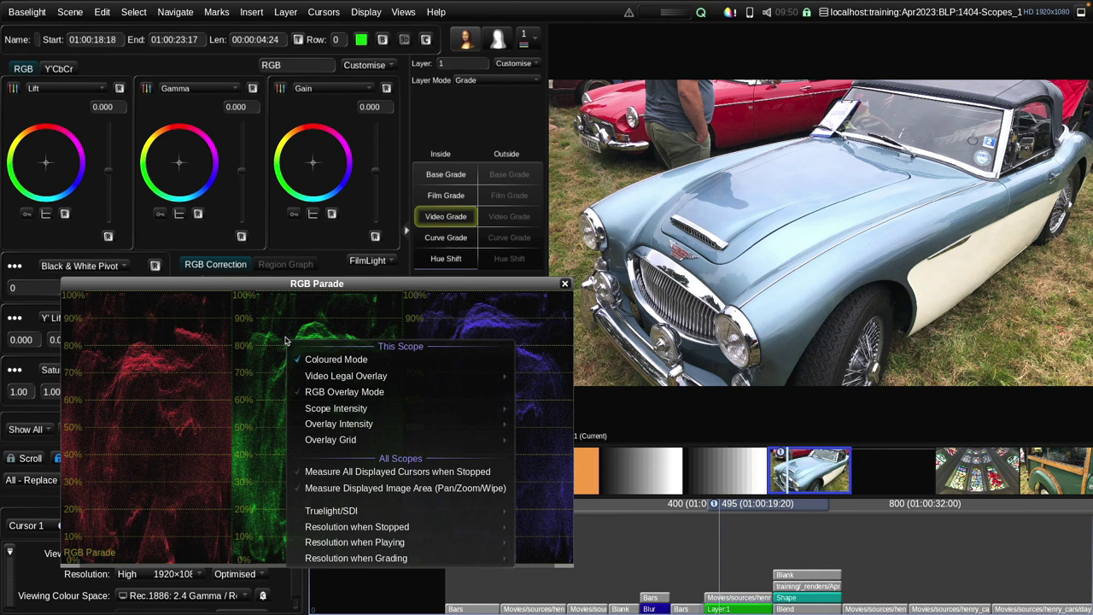
click(371, 392)
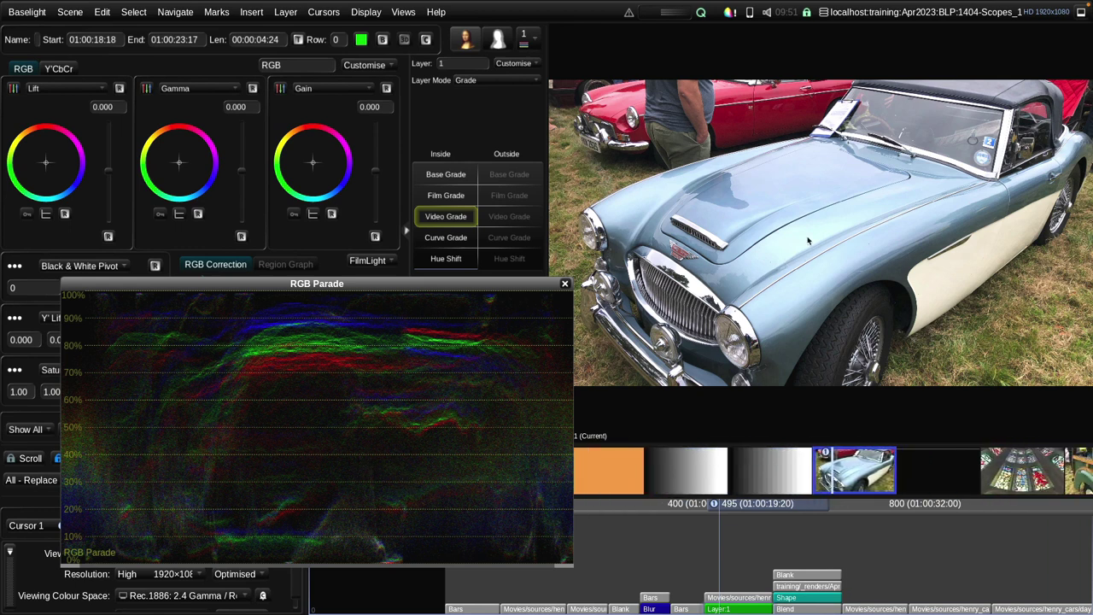
drag(801, 181, 753, 204)
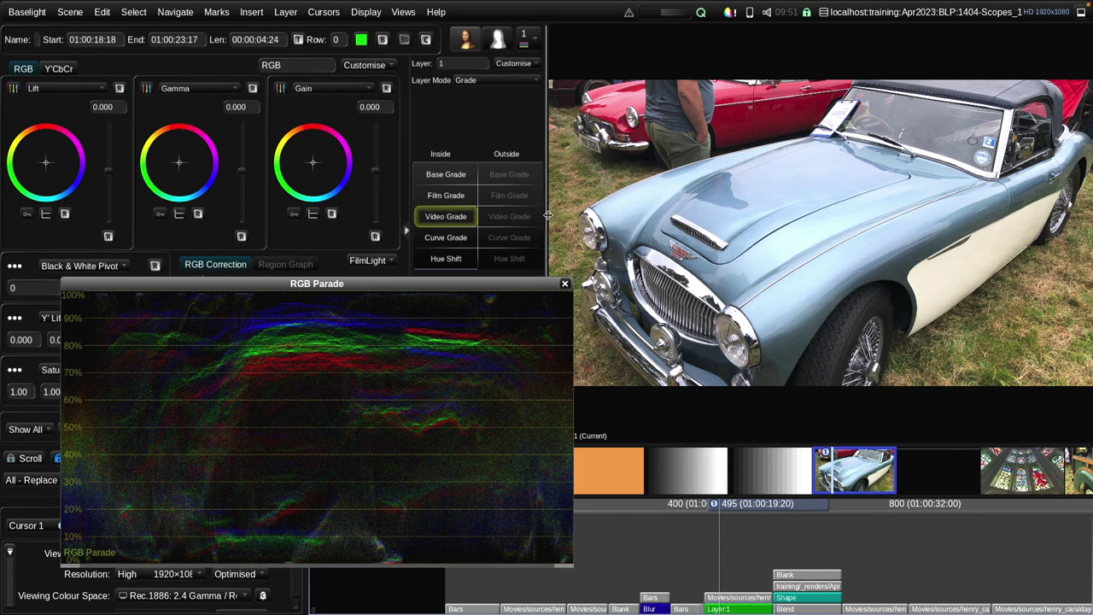
mouse_move(551, 192)
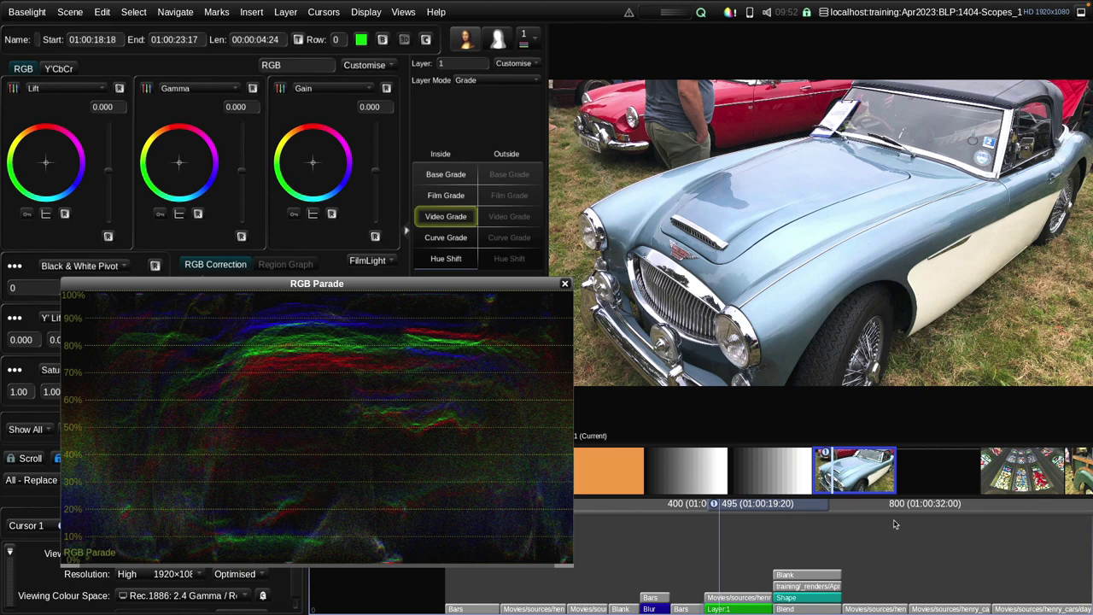
Step: Park the cursor at frame 656 of the black shot with the thin white line
click(947, 476)
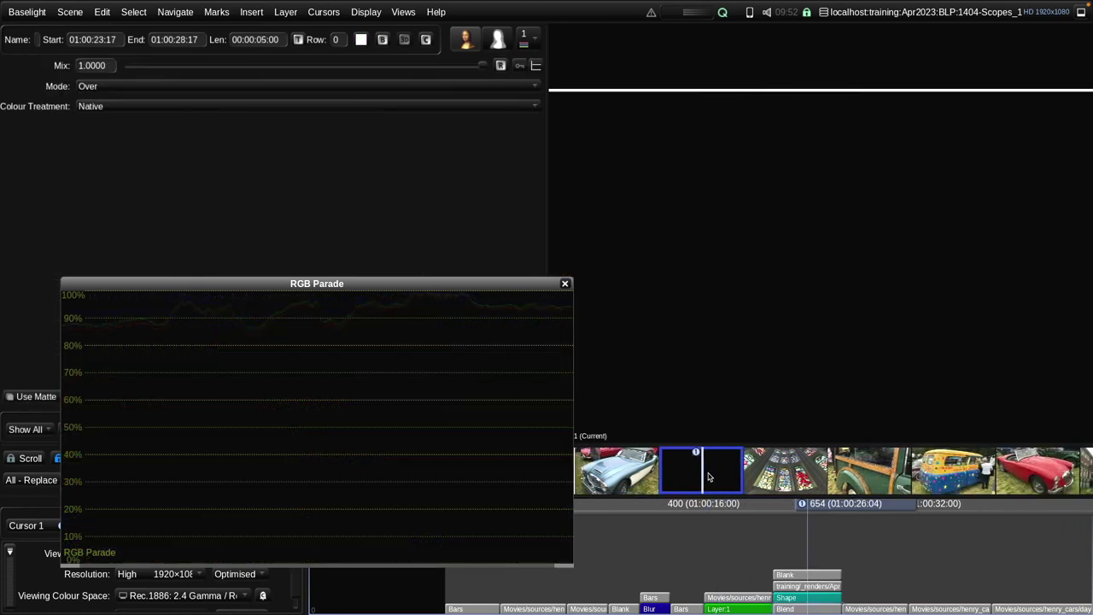
key(Right)
key(Right)
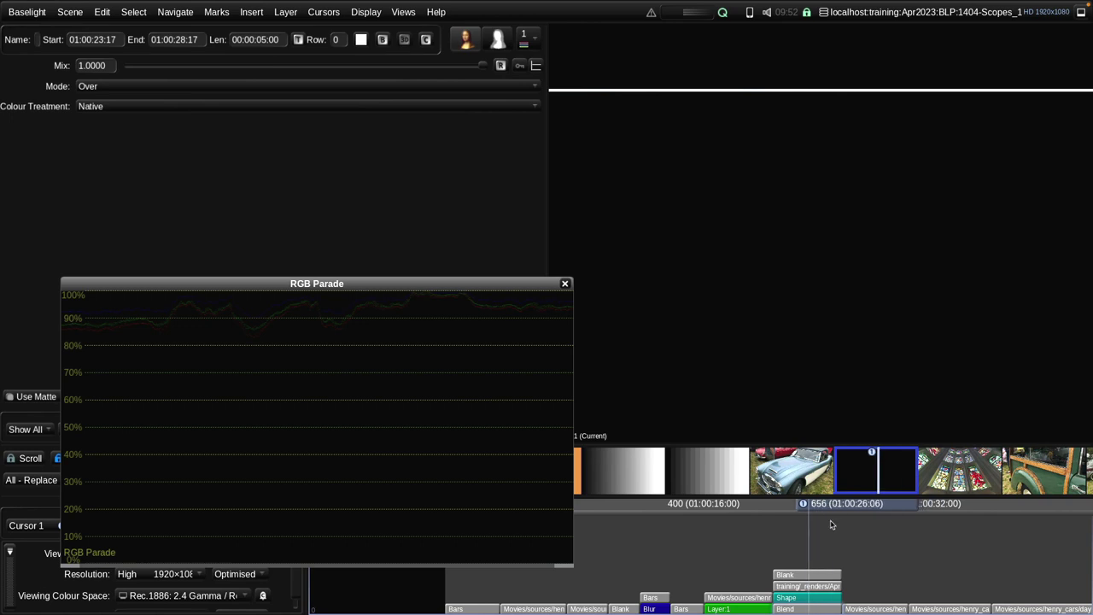
Step: Add a second cursor at this frame and make it view the source sequence layer in row 2
key(ctrl+shift+c)
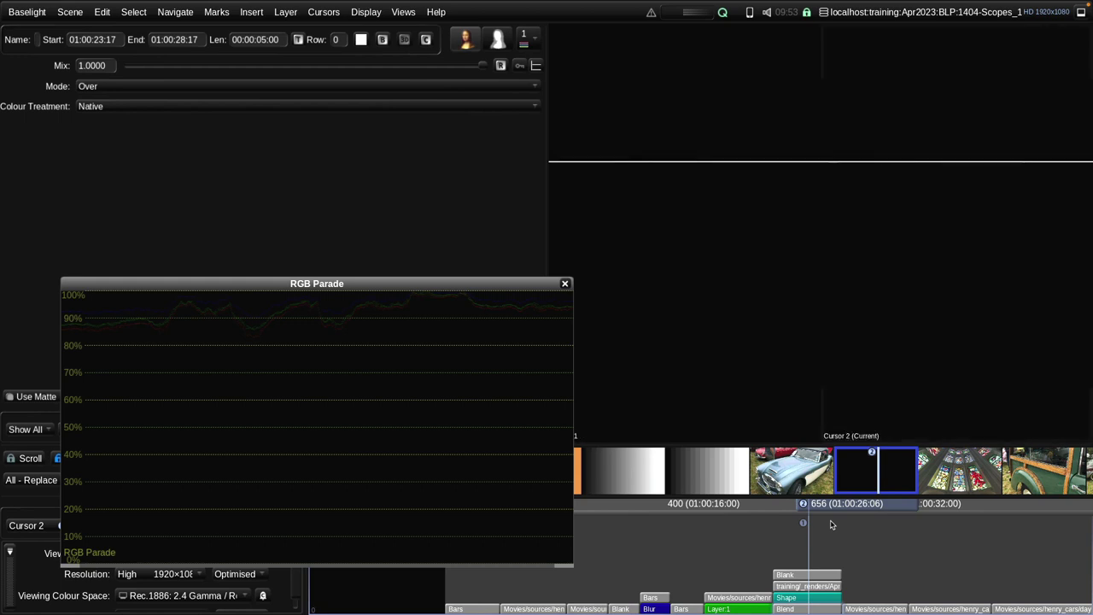
key(Up)
key(Up)
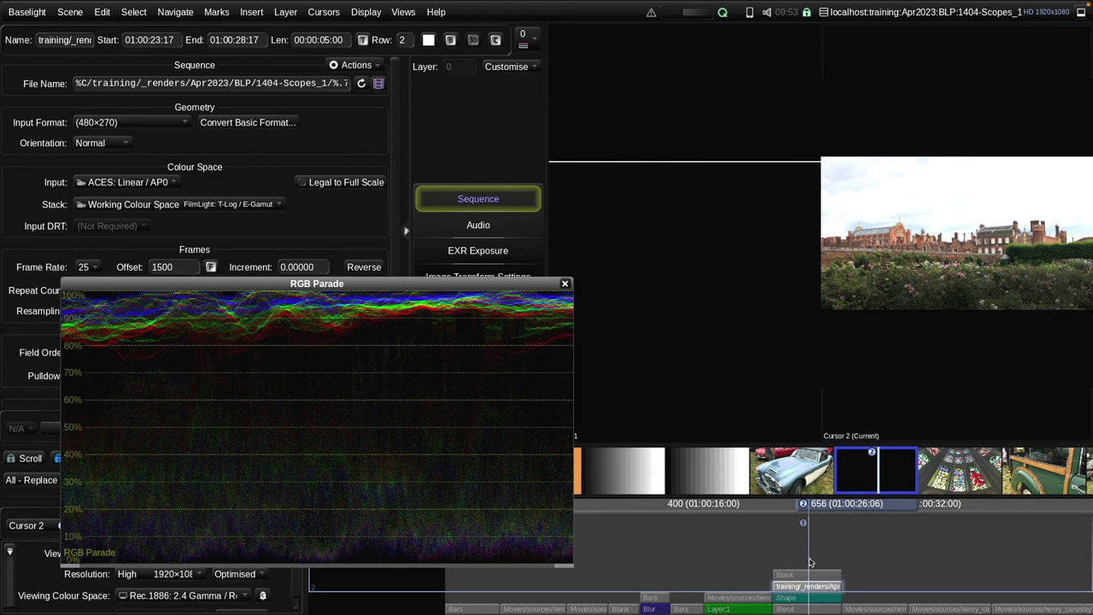
Step: Switch to cursor 1, select the Shape layer, and nudge the thin line shape slightly upward in the image
key(Tab)
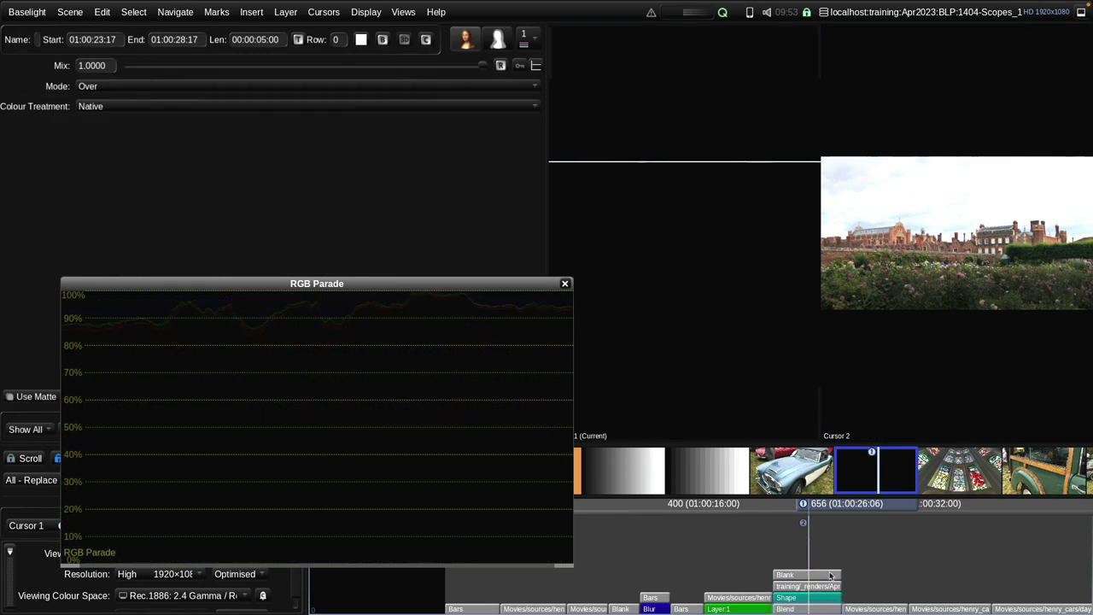
click(826, 599)
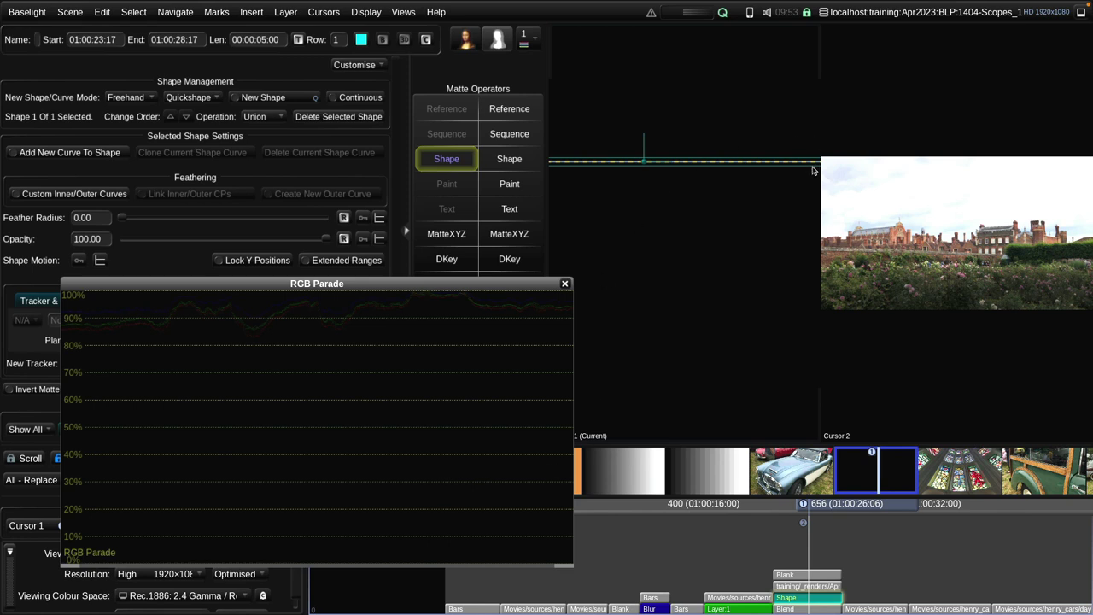
drag(644, 164, 646, 161)
Step: Raise the RGB Parade's Scope Intensity so the faint trace of the thin line is brighter
right_click(372, 338)
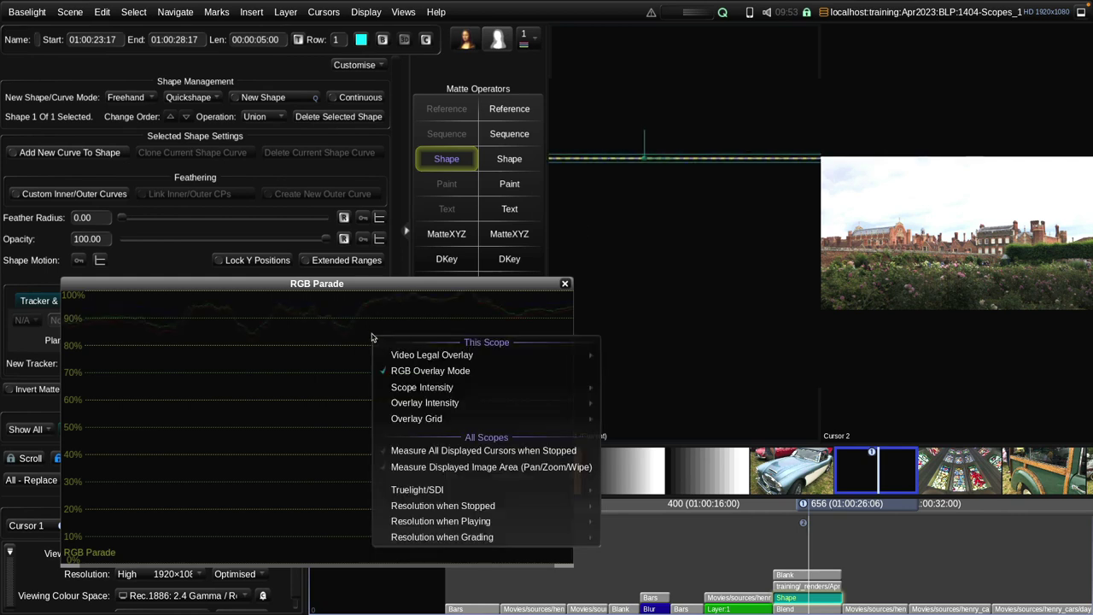
mouse_move(437, 386)
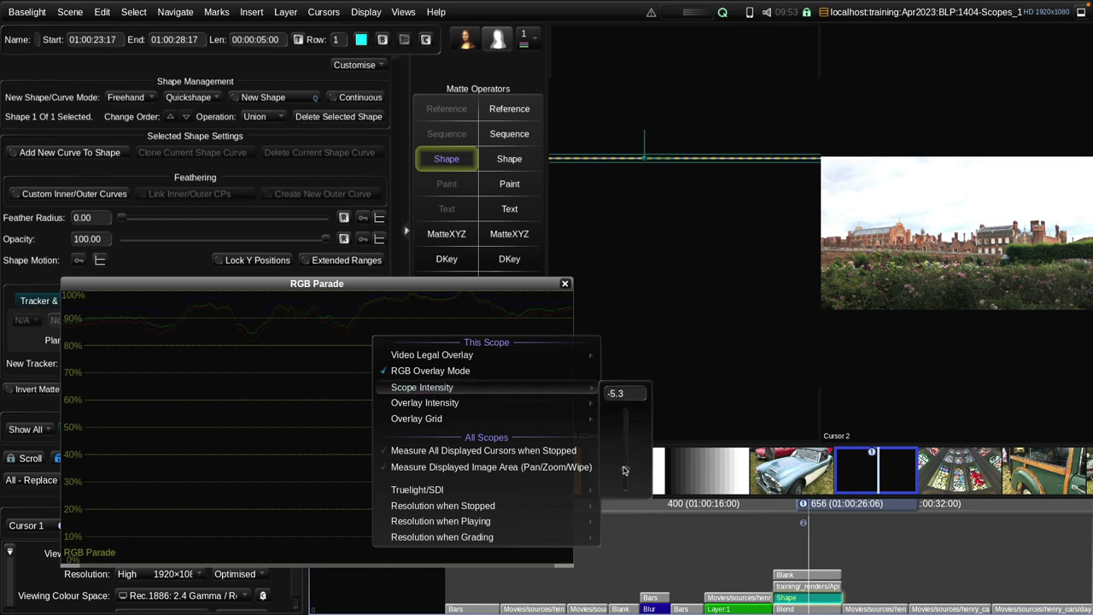
drag(627, 472, 626, 449)
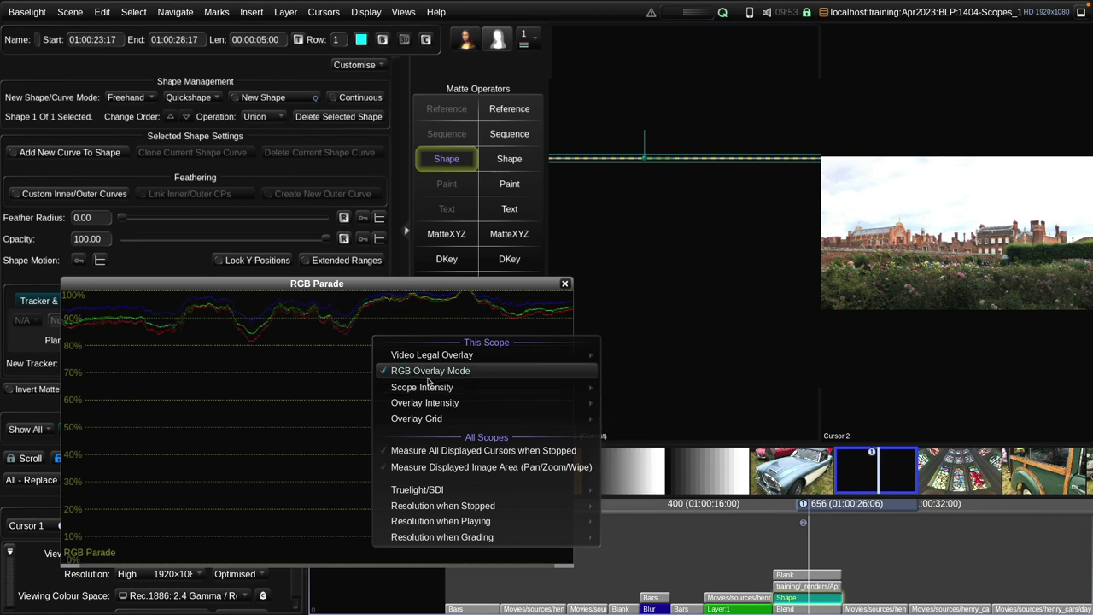
click(428, 318)
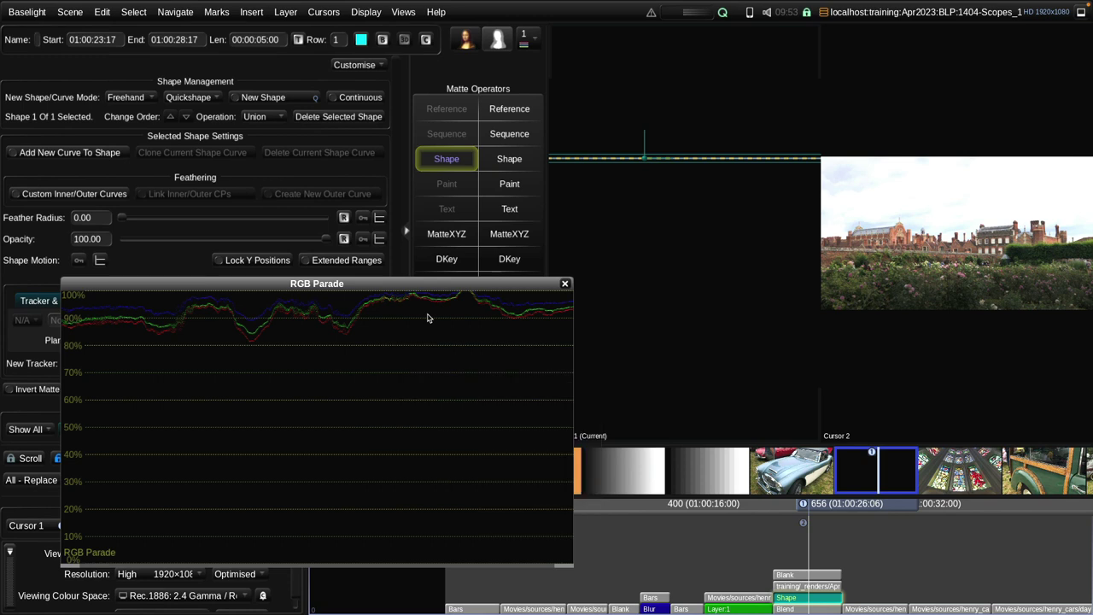
Step: Move the line shape down to the palace roofline and back up into the sky just above the buildings
mouse_move(644, 160)
mouse_down()
mouse_move(642, 231)
mouse_move(639, 179)
mouse_up()
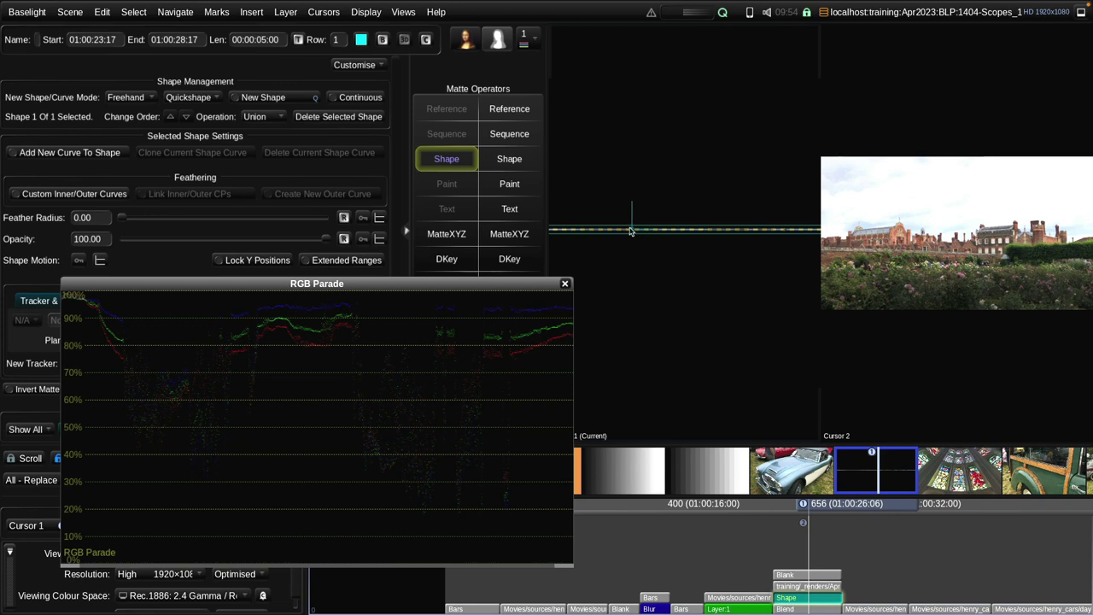
mouse_move(632, 231)
mouse_down()
mouse_move(634, 275)
mouse_move(634, 213)
mouse_up()
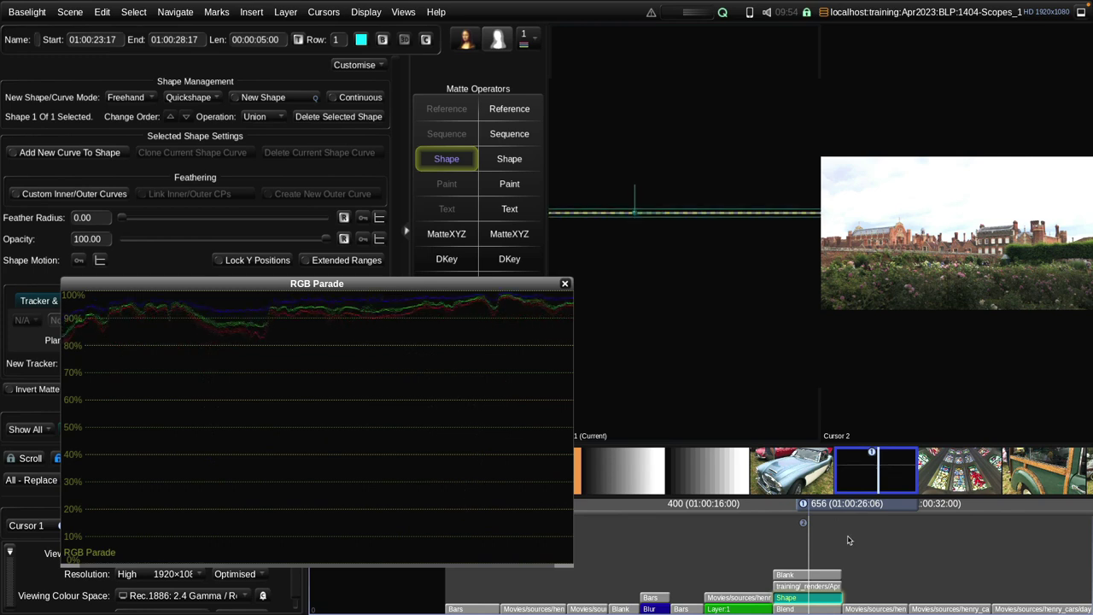
Step: Switch to cursor 2 showing the full source image and lower the RGB Parade's Scope Intensity to -6.9
click(848, 540)
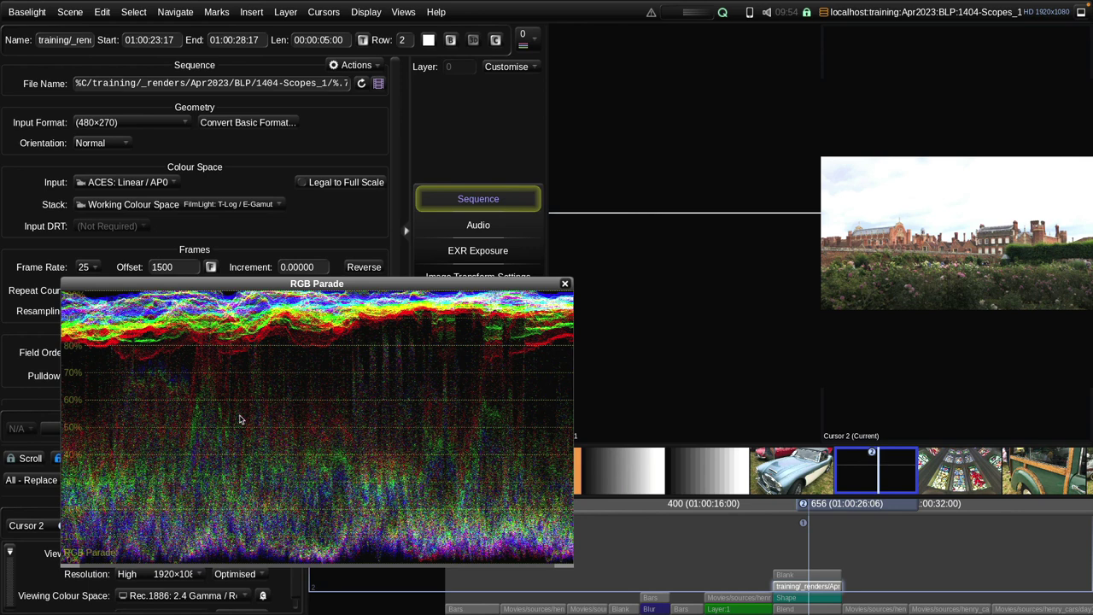
right_click(290, 337)
mouse_move(342, 387)
drag(547, 426, 544, 480)
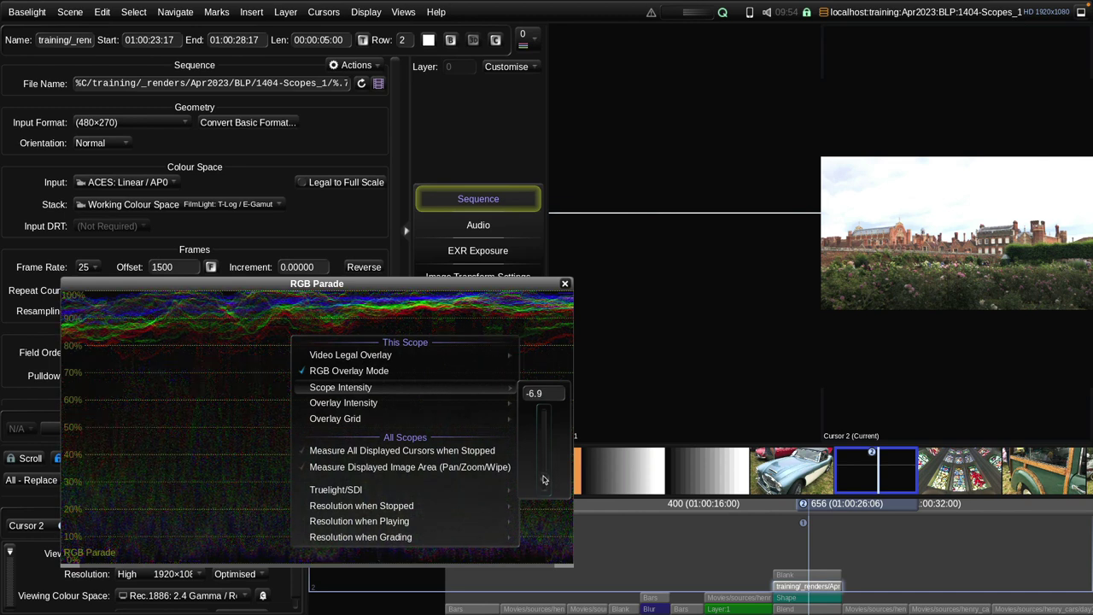
click(922, 539)
Step: Park the cursor at frame 499 of the blue car shot and set the RGB Parade's Video Legal Overlay to Legal
drag(841, 507, 753, 521)
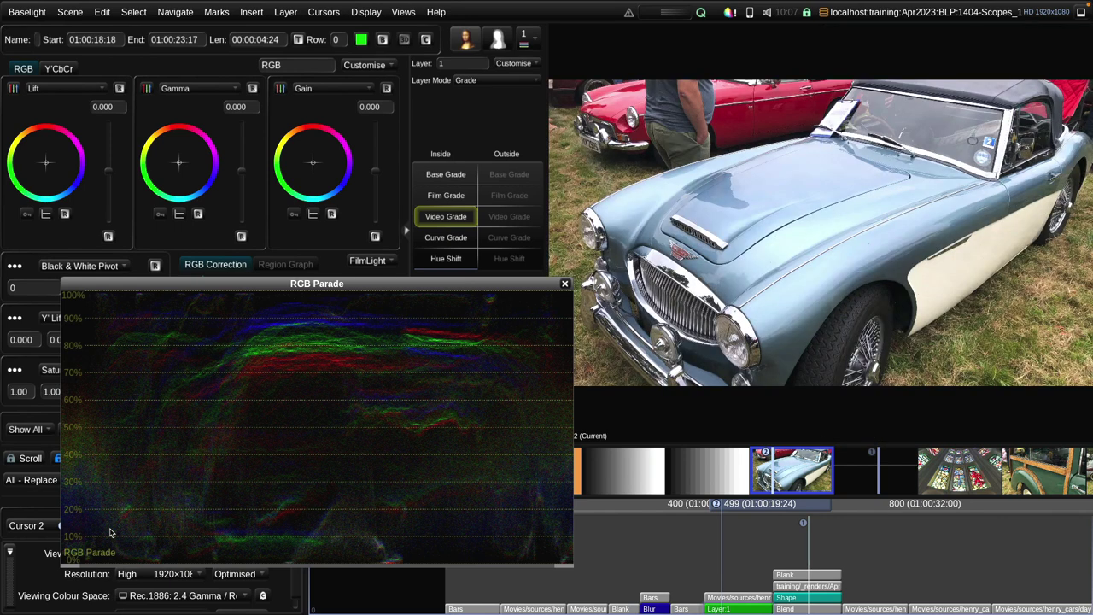
right_click(310, 337)
mouse_move(313, 355)
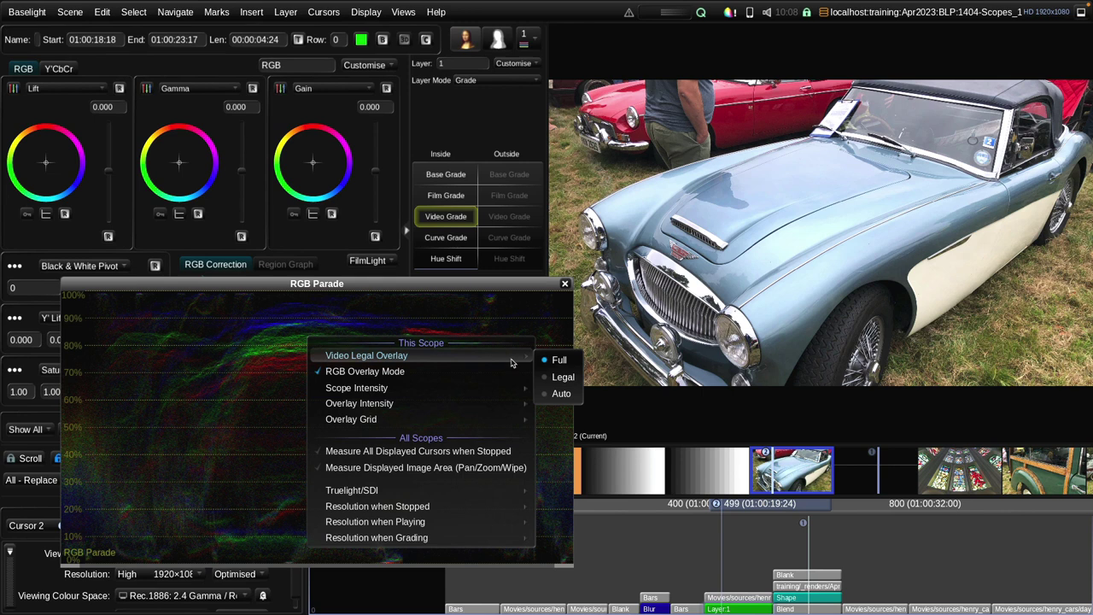
click(562, 381)
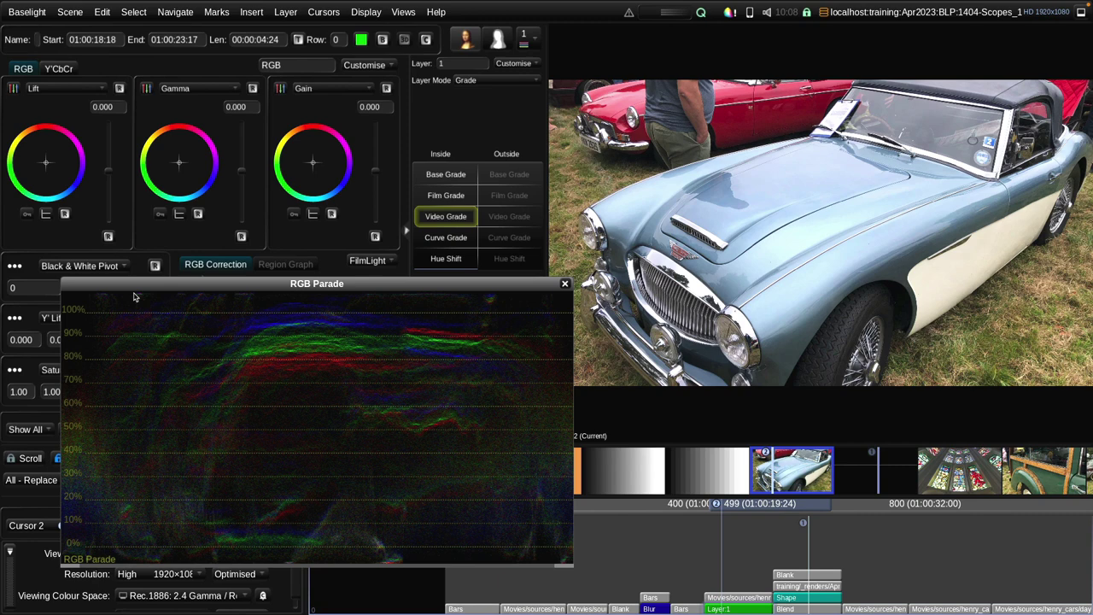
Step: Turn off RGB Overlay Mode and Coloured Mode for the RGB Parade scope
right_click(164, 350)
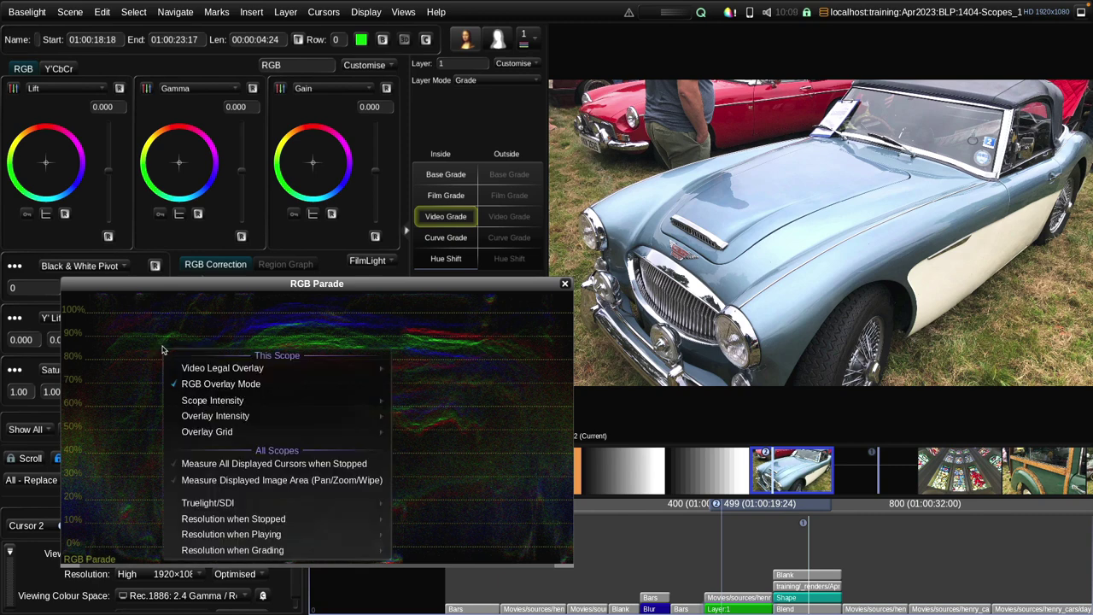
click(246, 389)
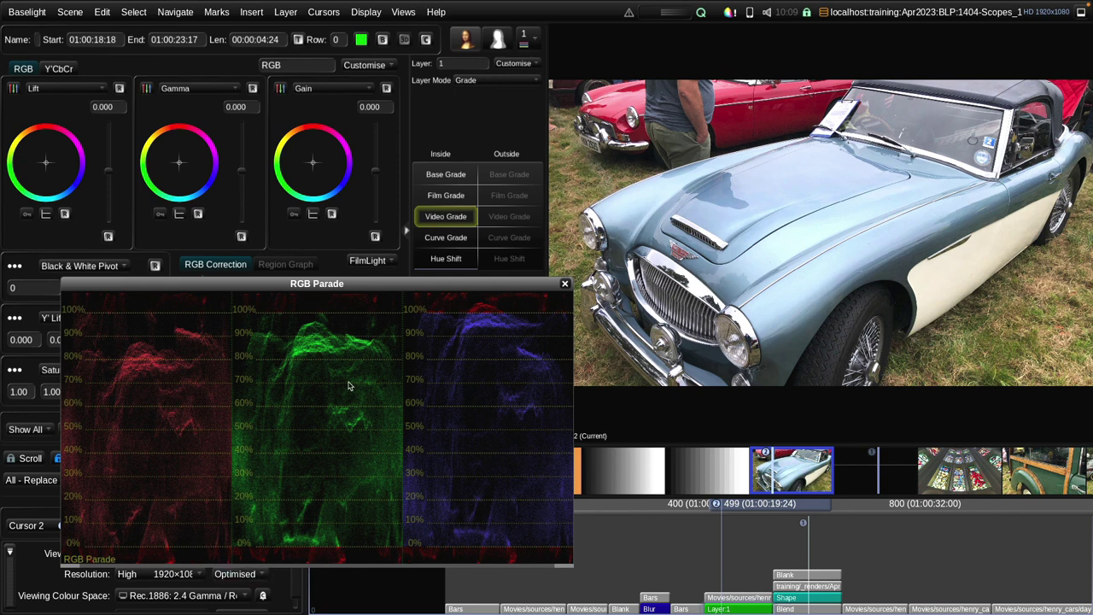
right_click(260, 371)
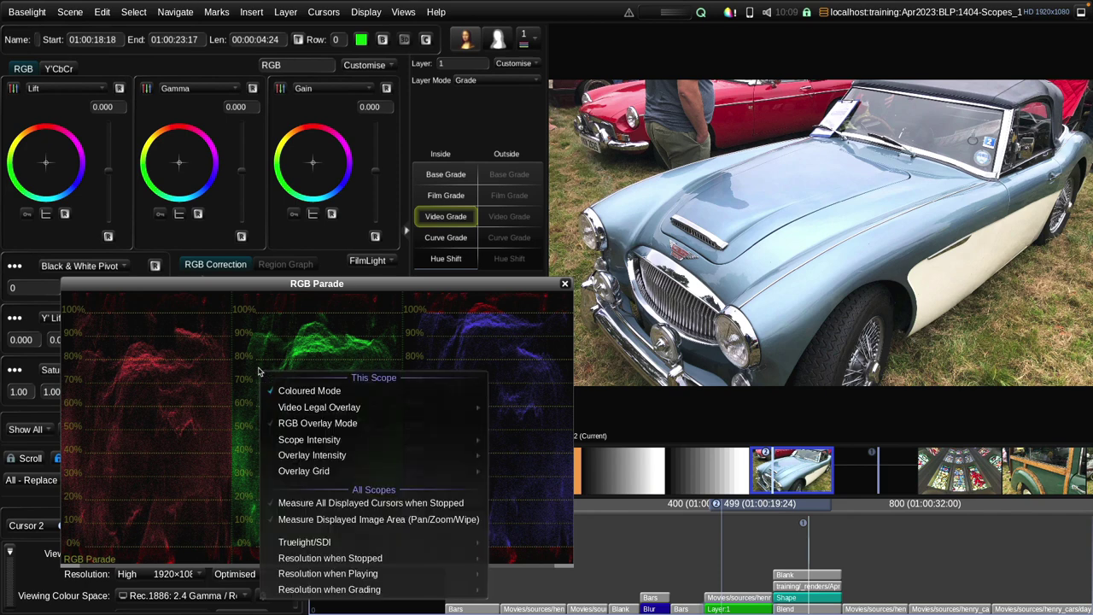
click(309, 393)
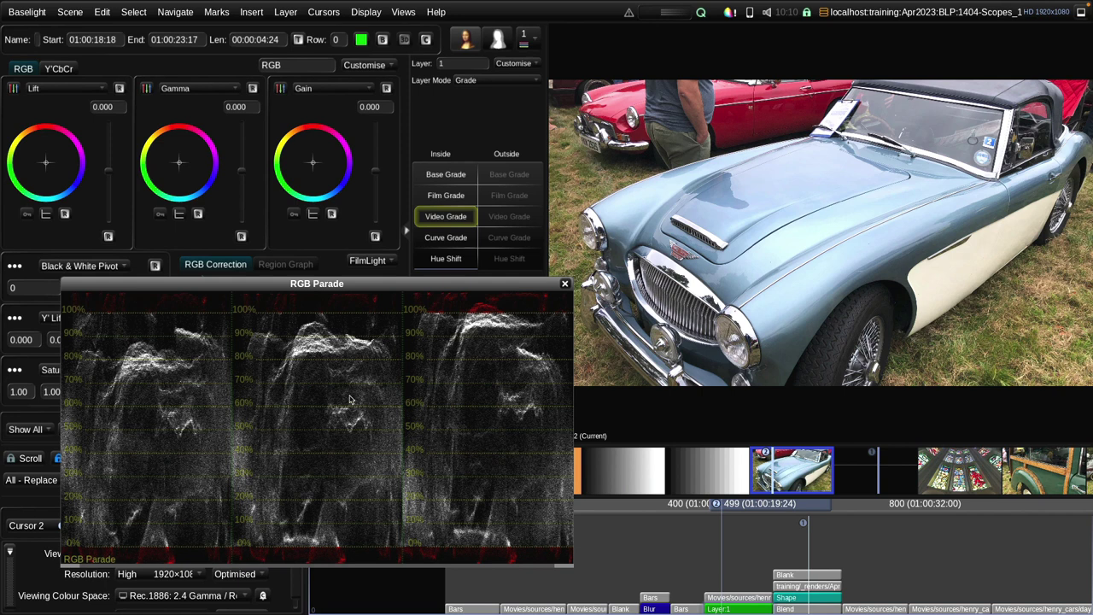
Step: Set the Truelight/SDI option for all scopes to Image + Truelight + SDI
right_click(305, 353)
mouse_move(401, 530)
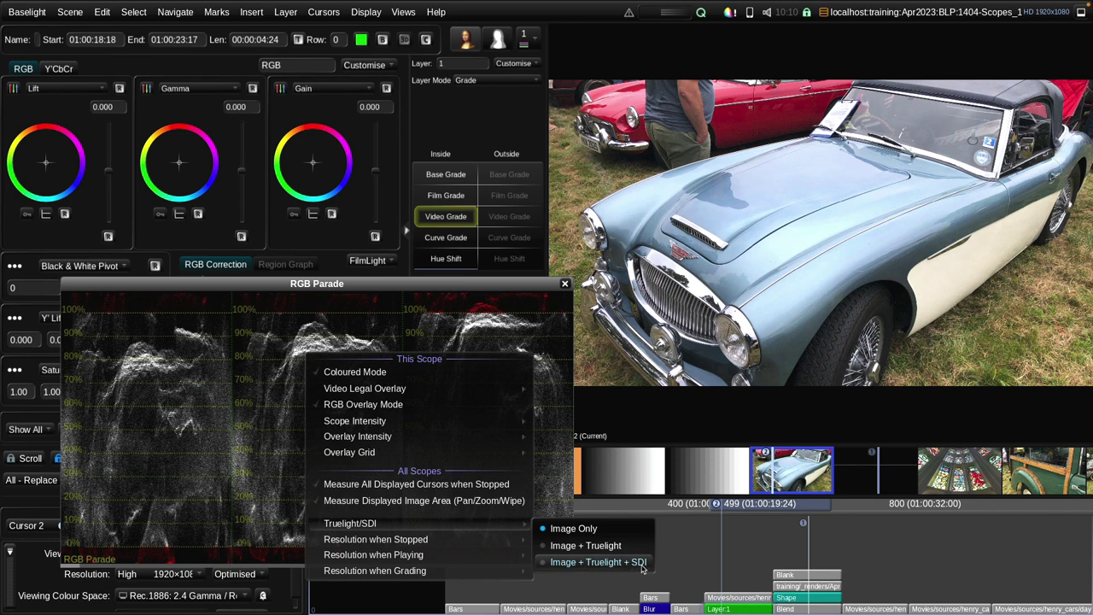
click(578, 564)
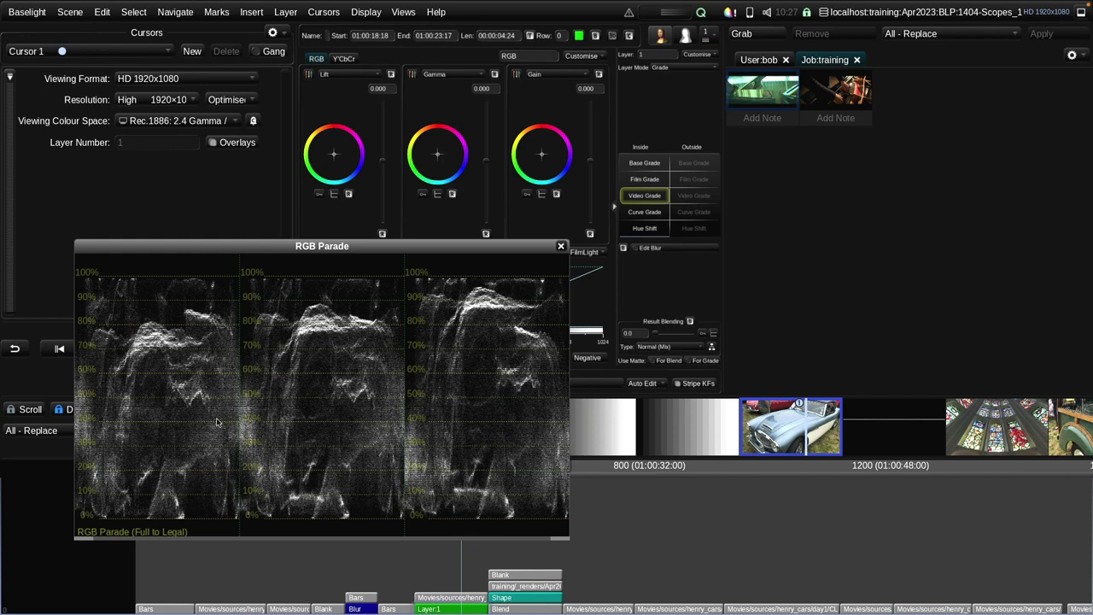
Step: Switch the scopes' Truelight/SDI option to Image Only and back to Image + Truelight + SDI to compare the traces
right_click(345, 346)
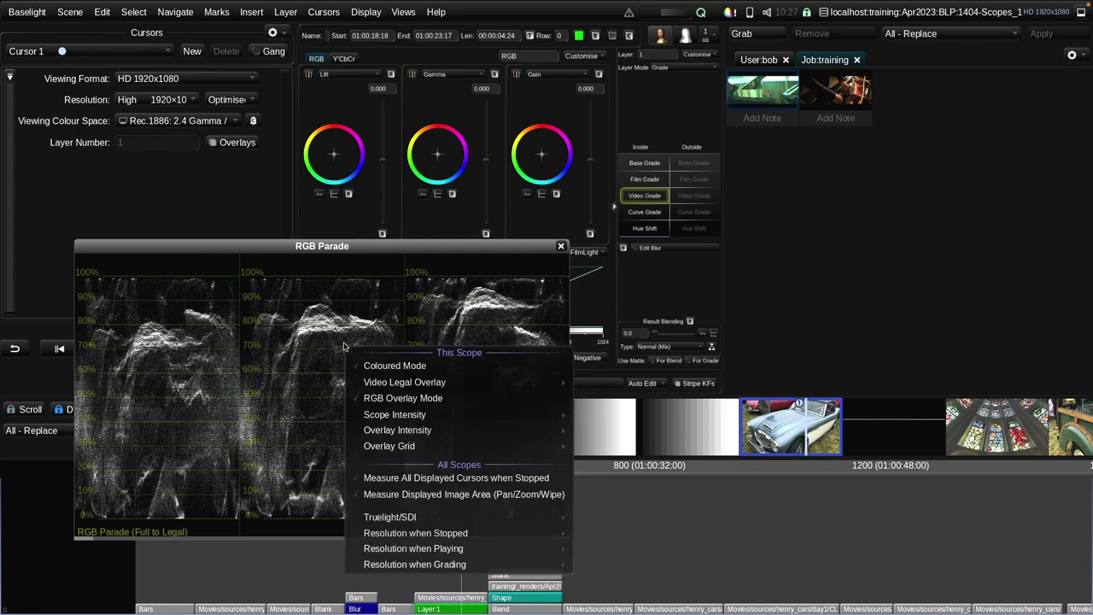
mouse_move(416, 519)
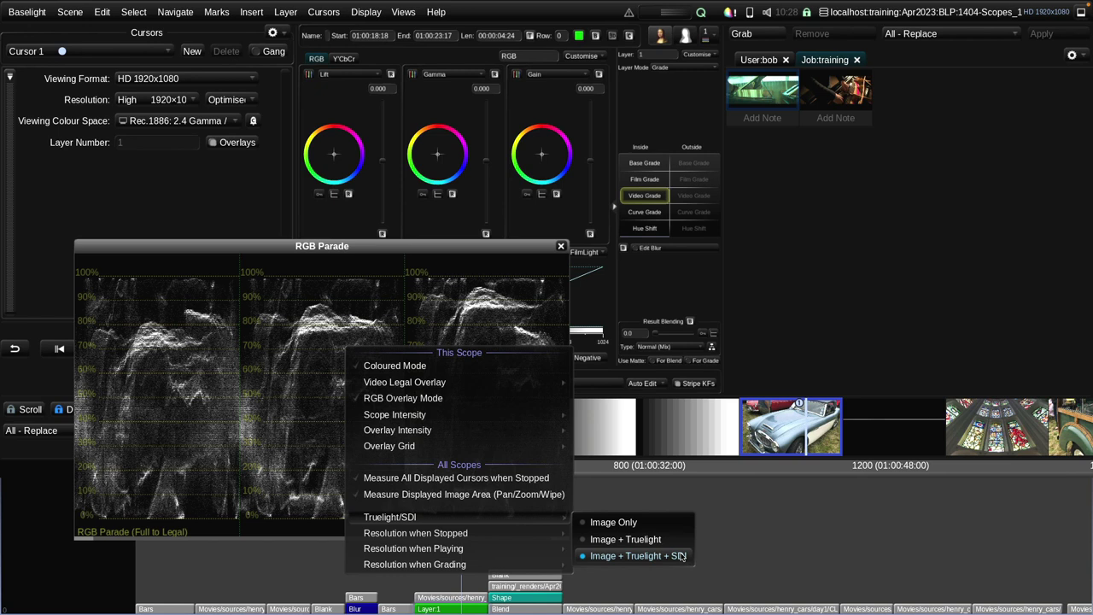
click(623, 527)
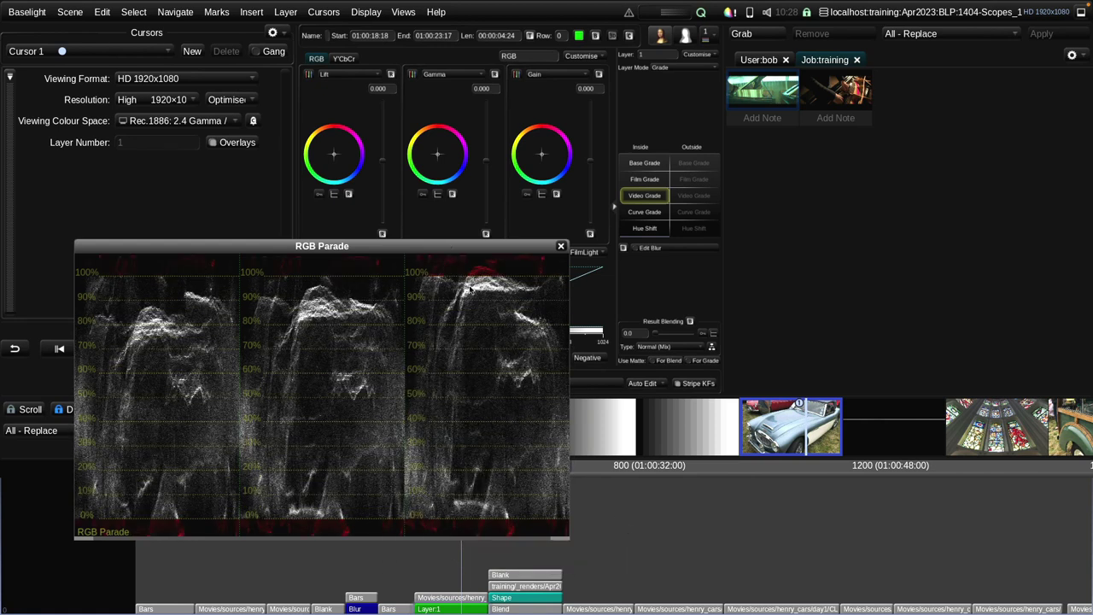
right_click(478, 400)
mouse_move(513, 556)
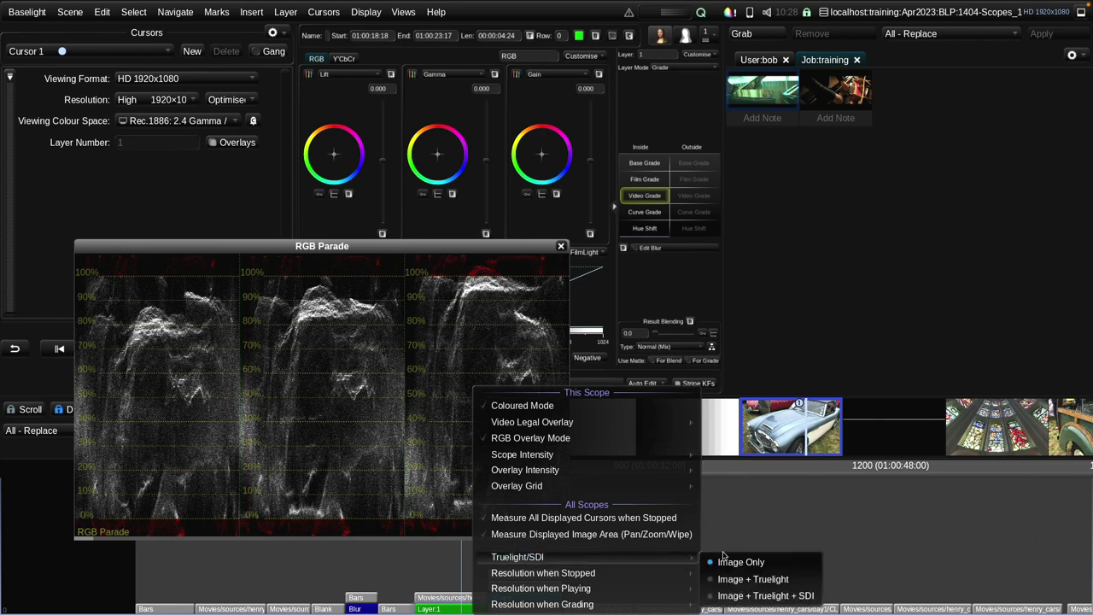
click(750, 595)
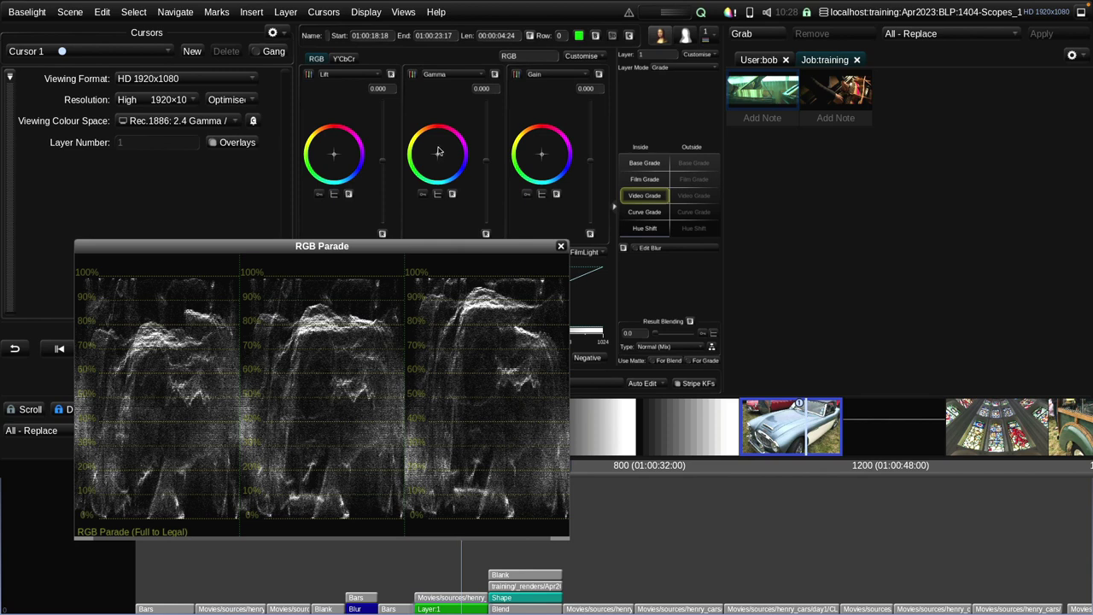
Step: Switch the SDI output to 4:2:2 No Scale/Clip and back to 4:2:2 Full to Legal to compare the RGB Parade
click(365, 12)
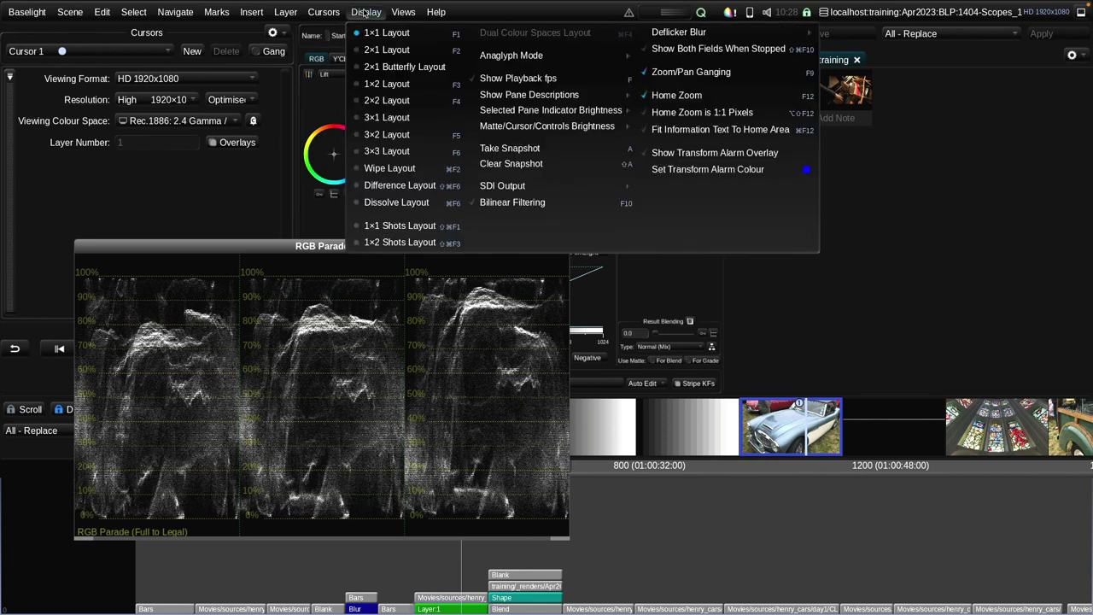
mouse_move(487, 183)
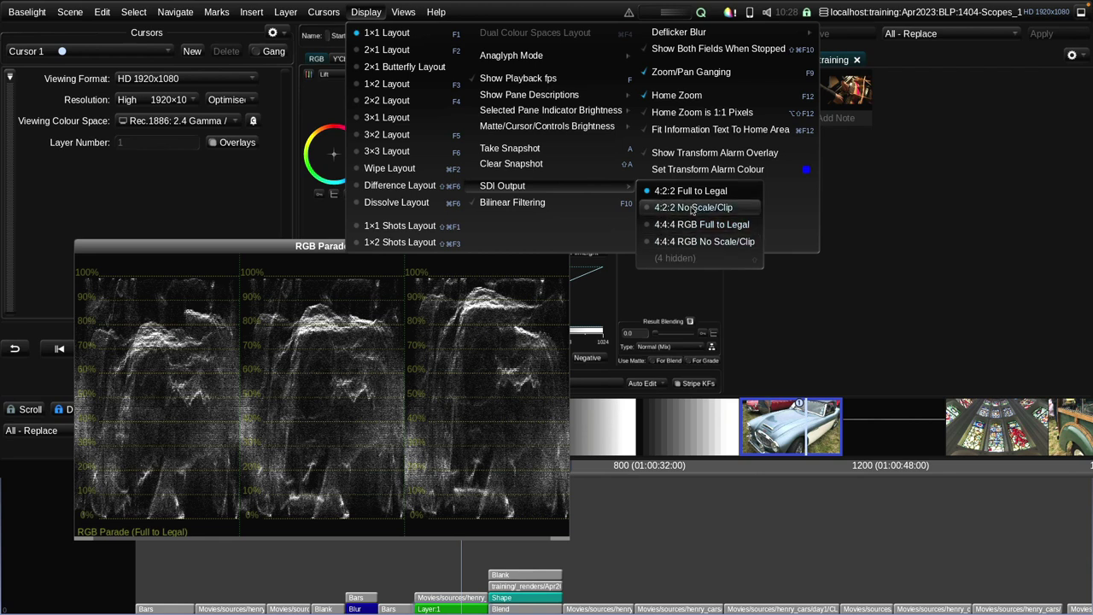
click(692, 209)
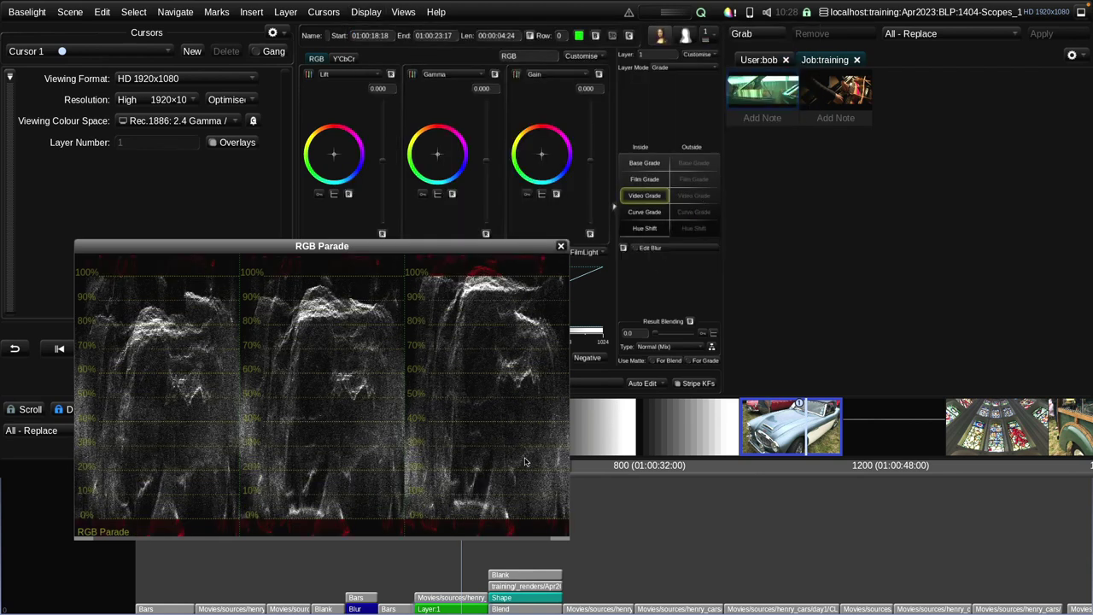
right_click(538, 491)
right_click(456, 360)
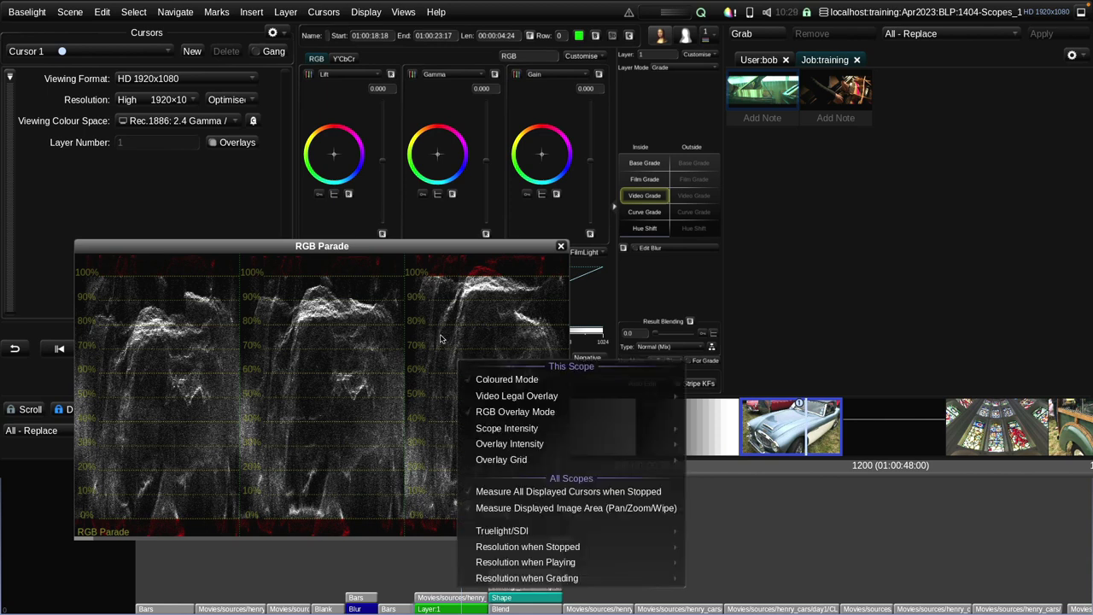
click(371, 12)
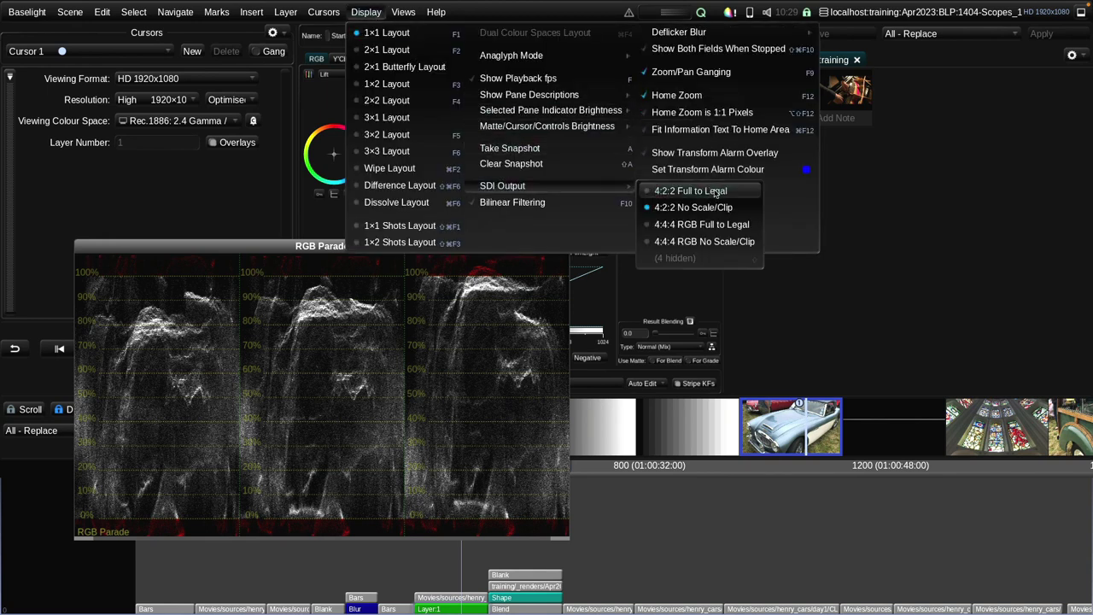
click(716, 191)
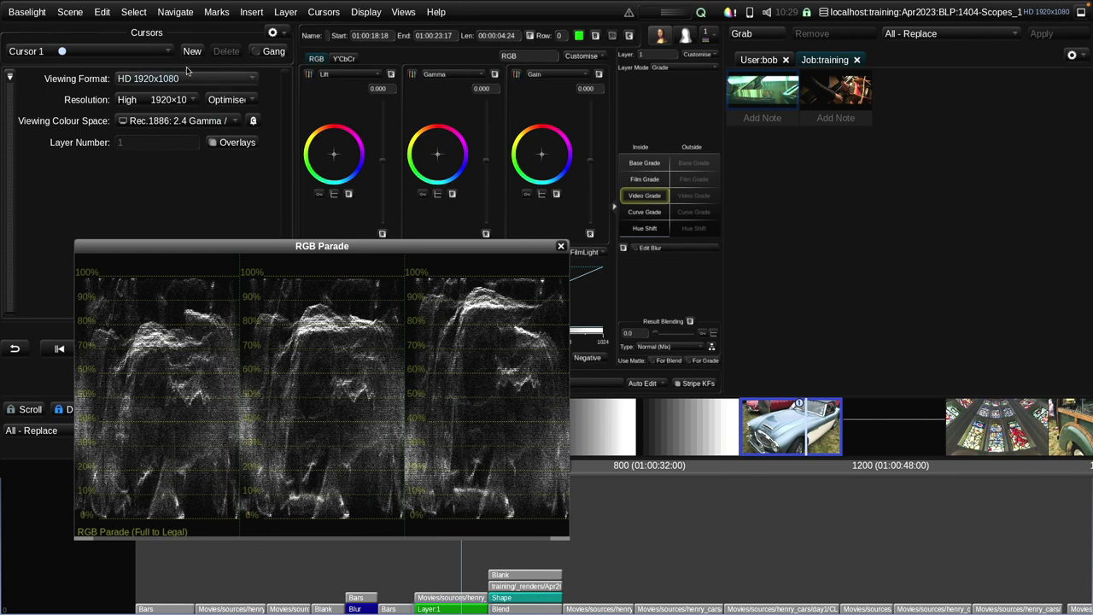
Step: Review the SDI output scaling of the HD 25p (422) setup in the Setups editor and close it
click(38, 13)
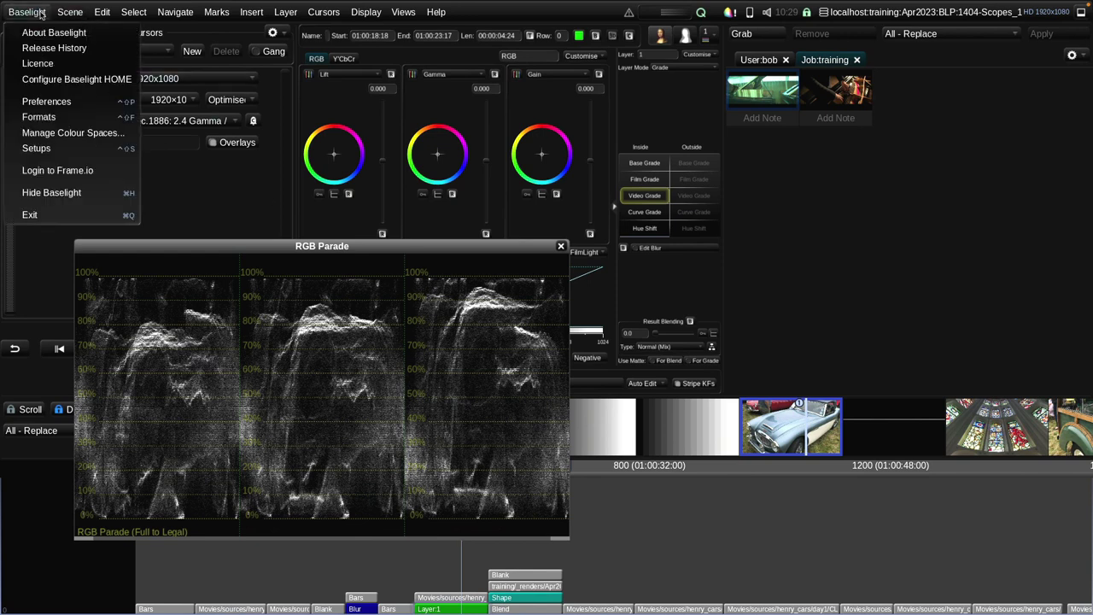
click(49, 148)
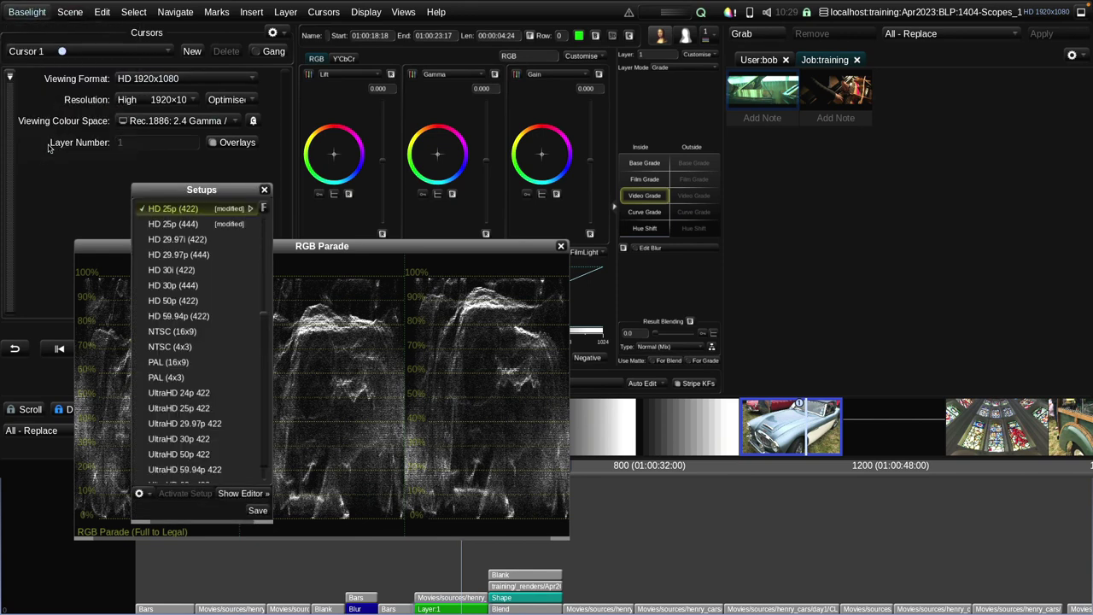
click(245, 493)
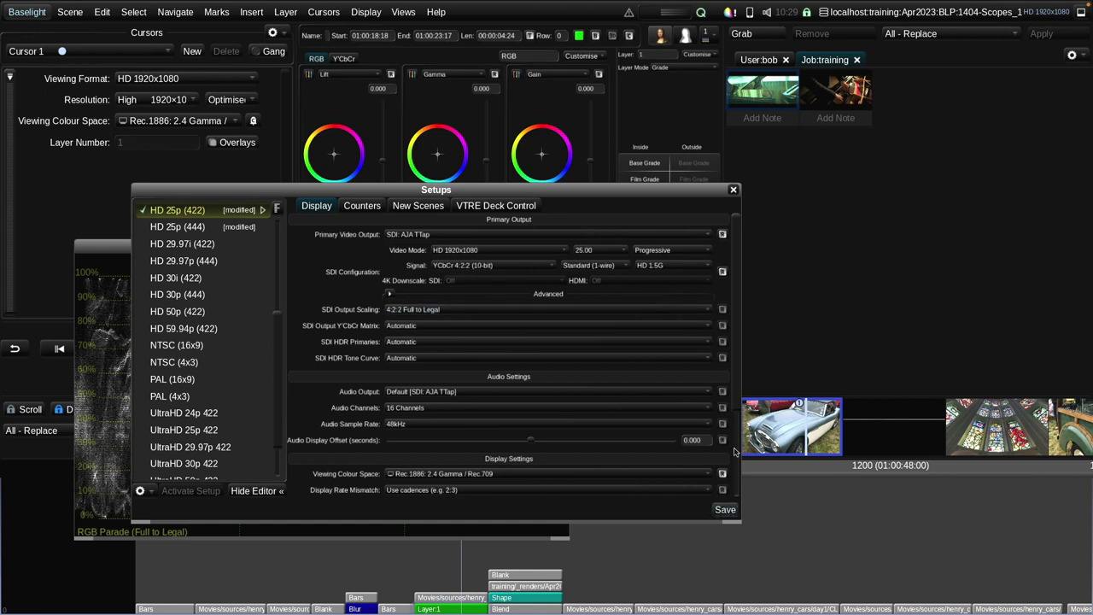
click(732, 191)
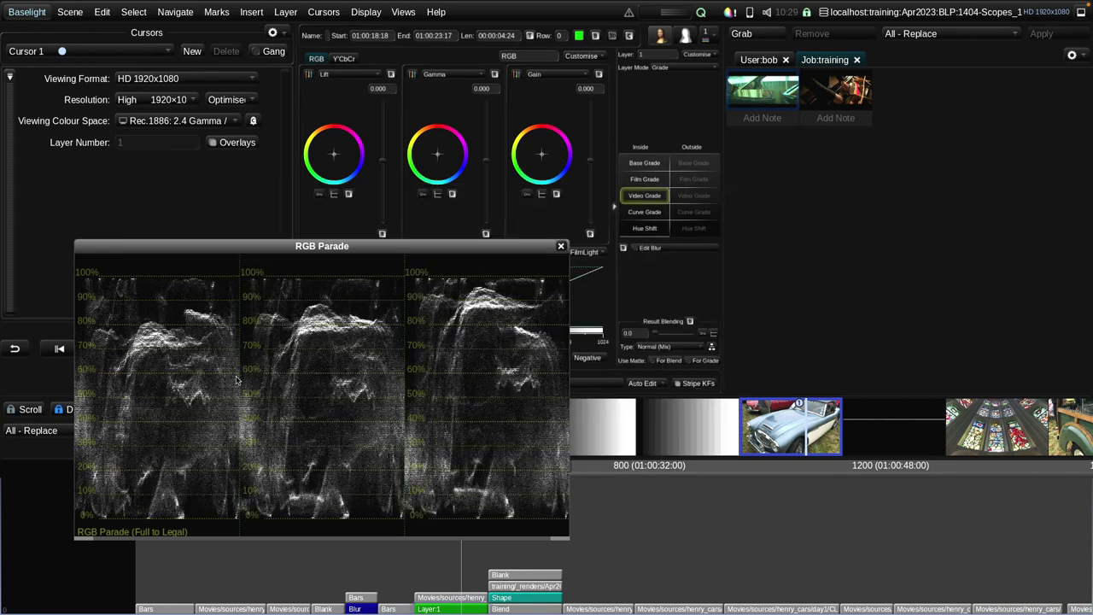
Step: Set the Truelight/SDI option for all scopes to Image Only and the RGB Parade's Video Legal Overlay to Full
right_click(359, 349)
mouse_move(431, 519)
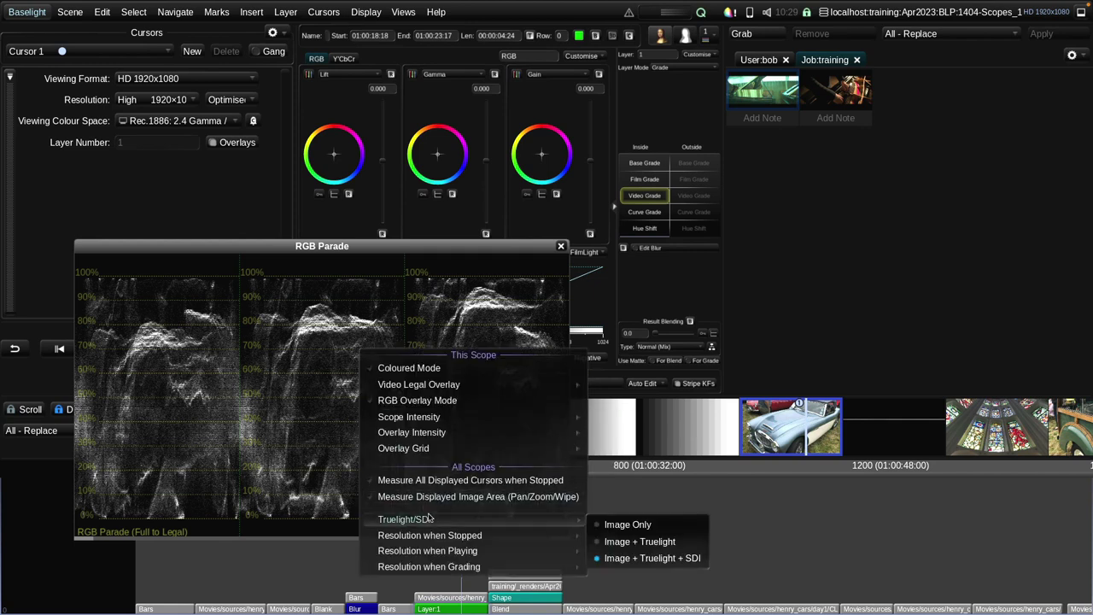
click(629, 530)
right_click(346, 352)
mouse_move(398, 391)
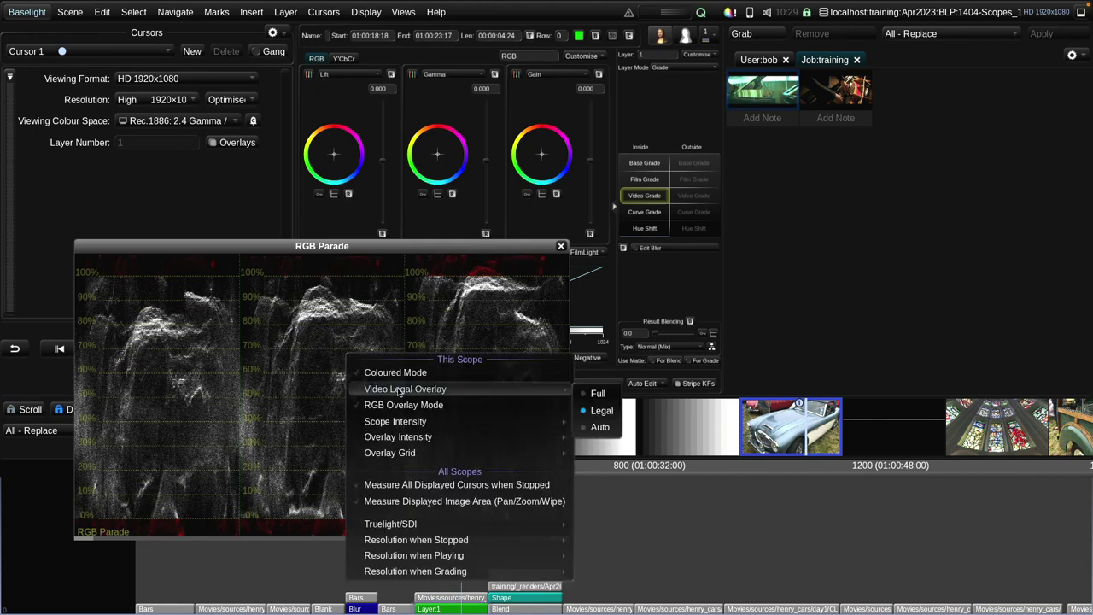
click(599, 394)
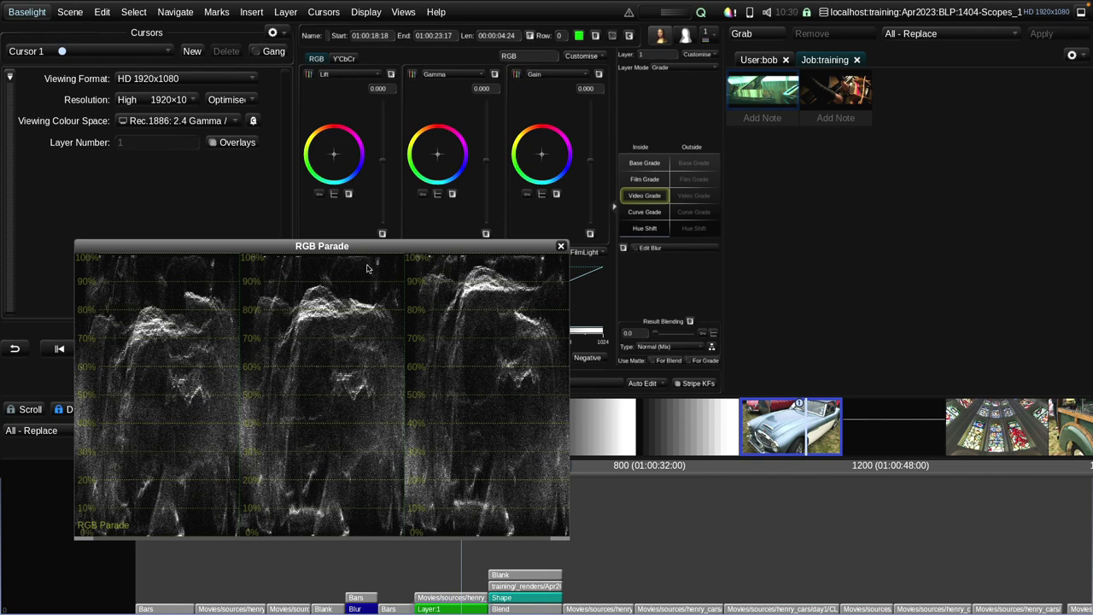
Step: Review the Truelight/SDI choices available for the scopes without changing the selection
right_click(347, 330)
mouse_move(414, 502)
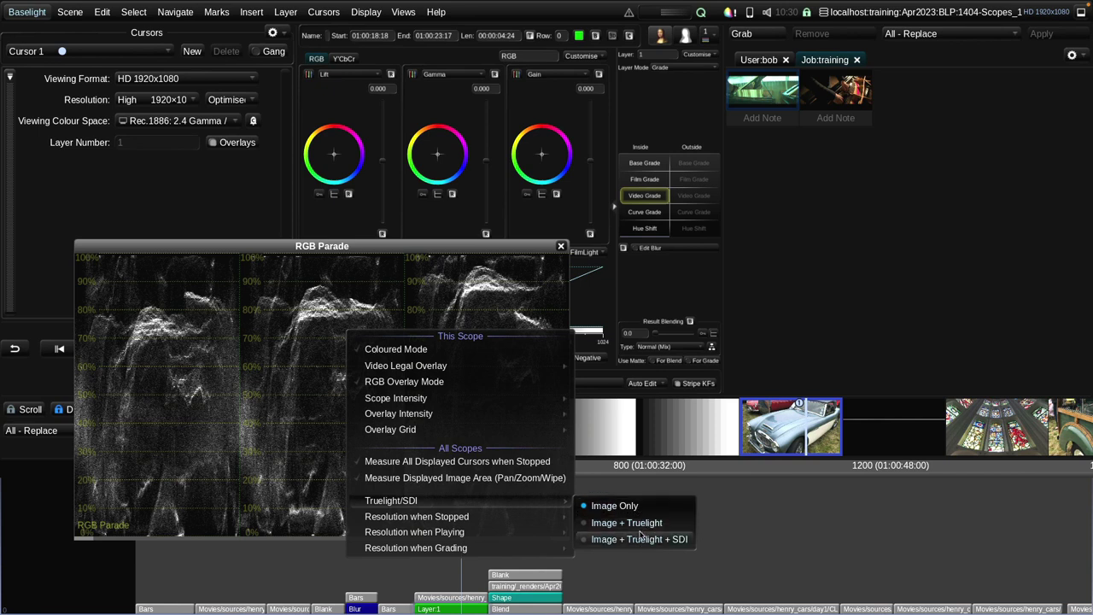
click(603, 488)
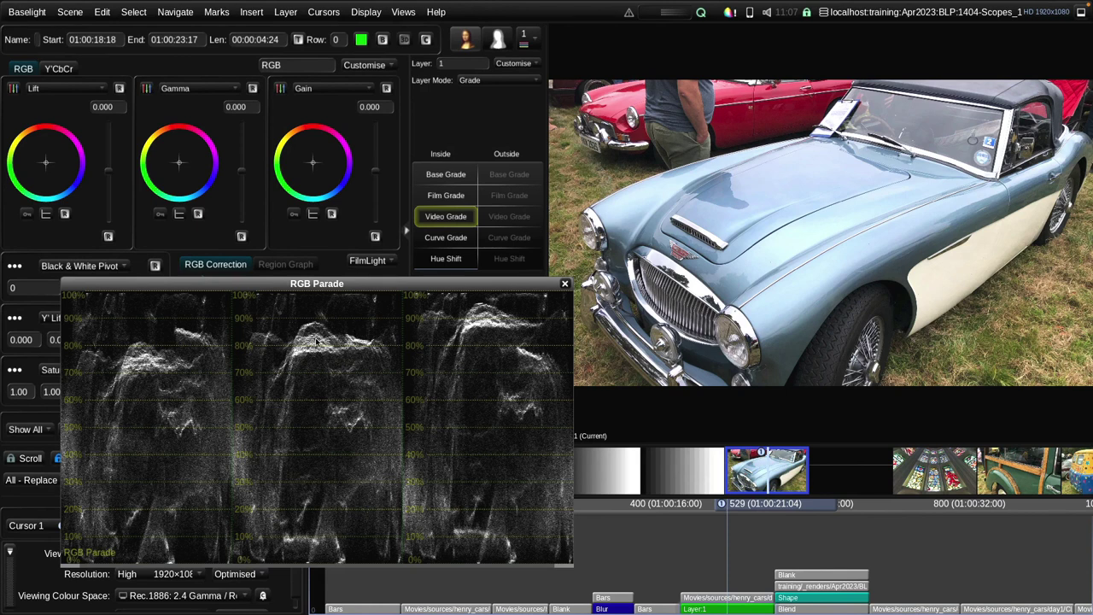
Step: Turn on RGB Overlay Mode for the RGB Parade and fine-tune its scope and overlay intensities
right_click(313, 340)
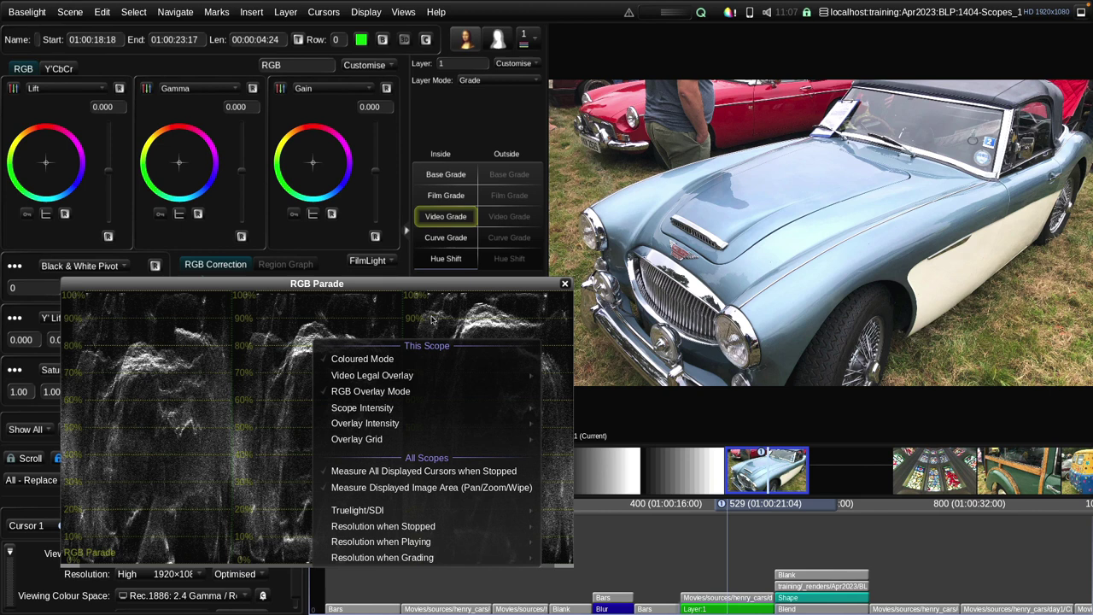
click(369, 391)
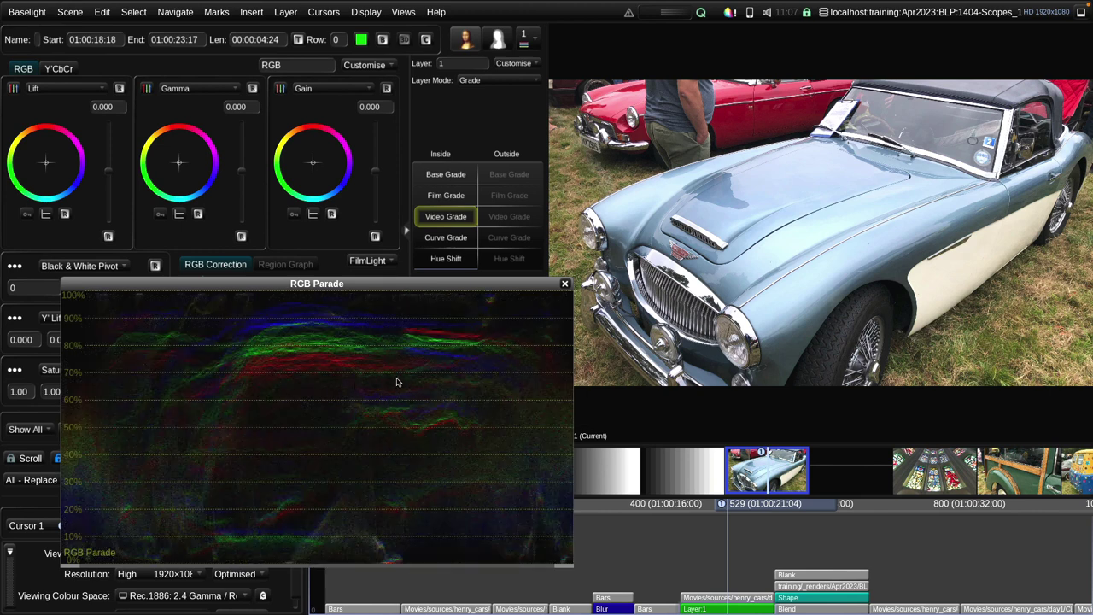
right_click(310, 365)
mouse_move(367, 416)
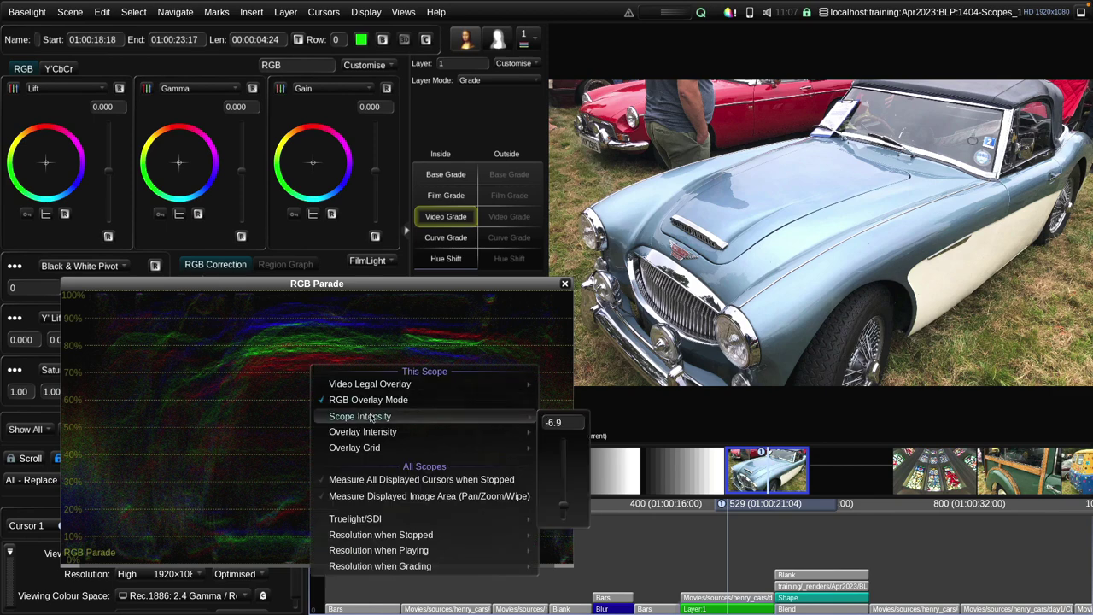
mouse_move(562, 505)
mouse_down()
mouse_move(562, 475)
mouse_move(563, 507)
mouse_up()
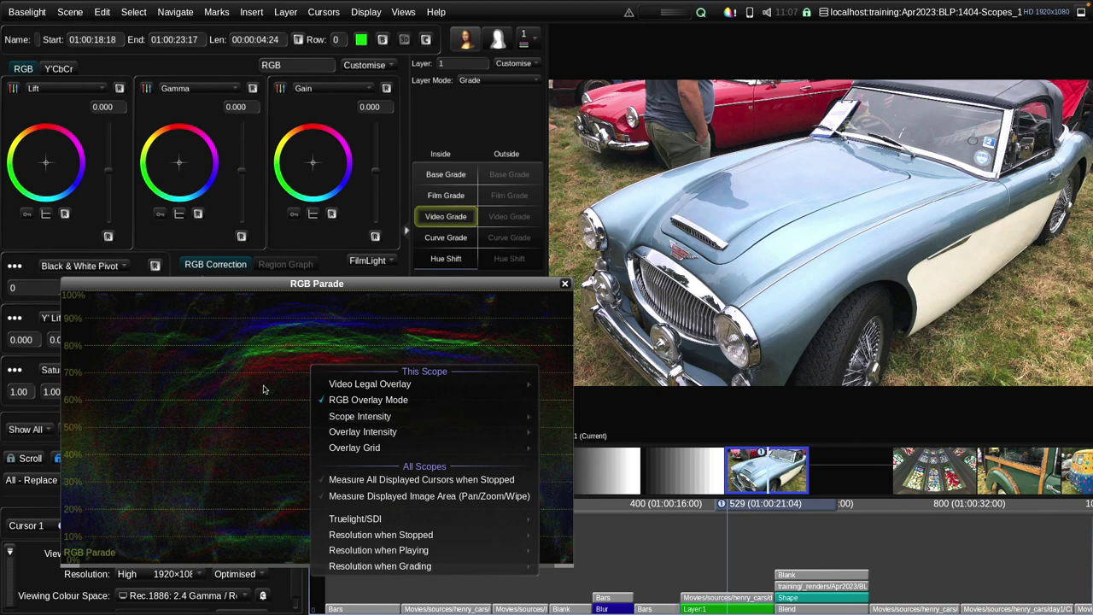
mouse_move(401, 435)
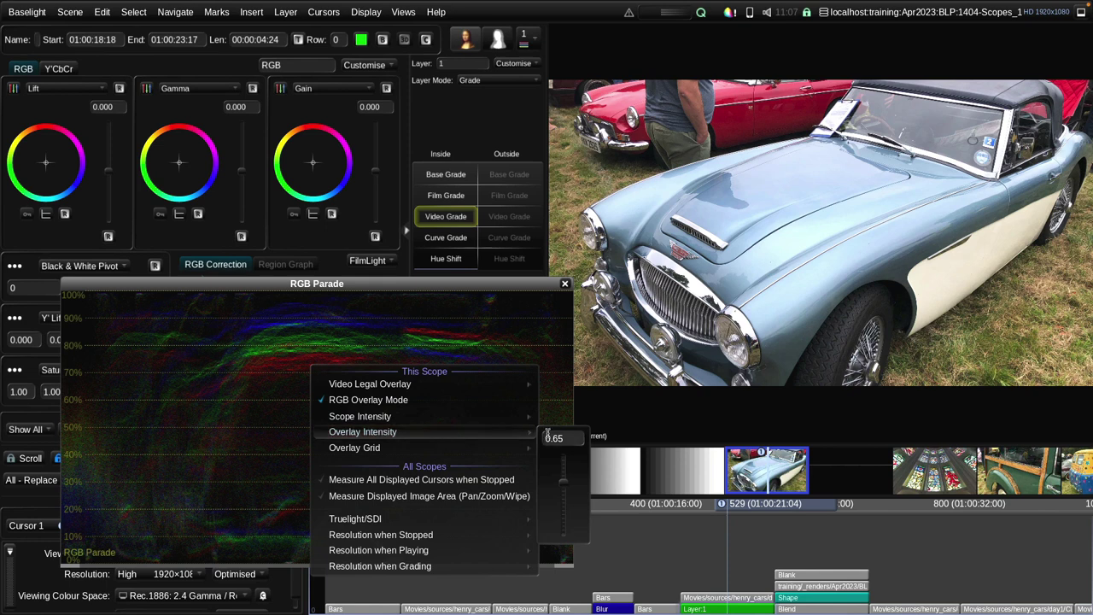
mouse_move(562, 482)
mouse_down()
mouse_move(562, 461)
mouse_move(566, 540)
mouse_move(562, 450)
mouse_move(563, 483)
mouse_up()
Step: Switch the RGB Parade's Overlay Grid to 25% and back to 10% to compare the graticules
mouse_move(479, 447)
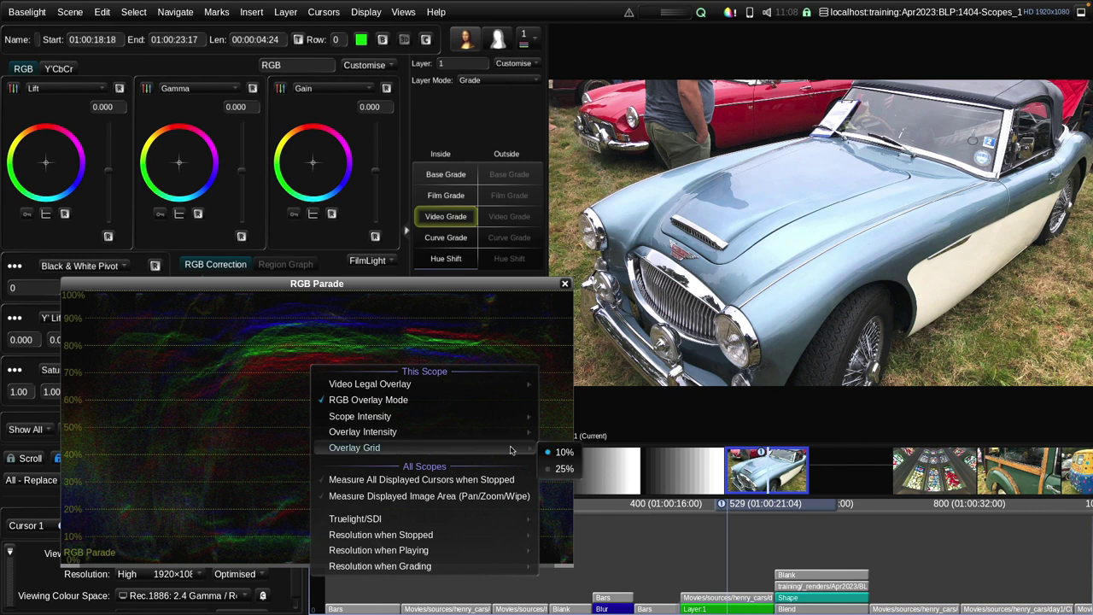
mouse_move(385, 519)
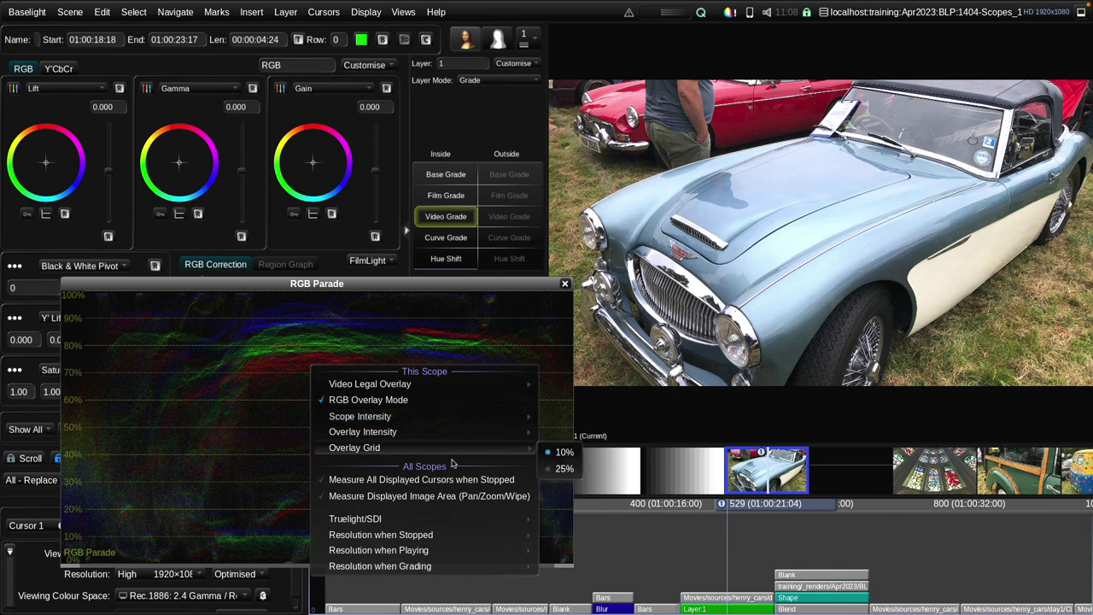
click(564, 469)
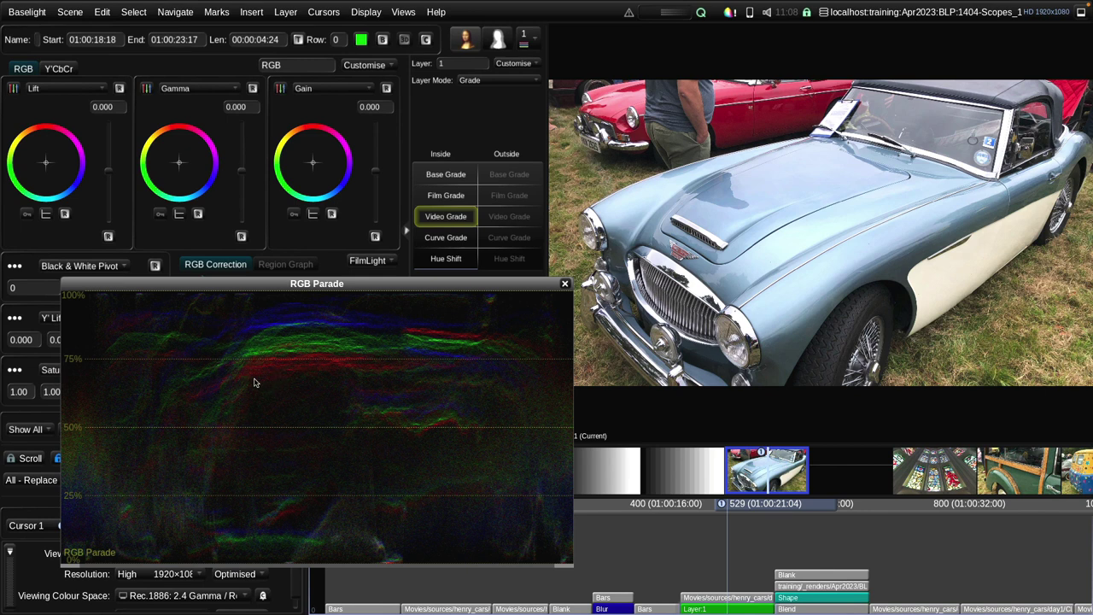
right_click(254, 382)
mouse_move(314, 464)
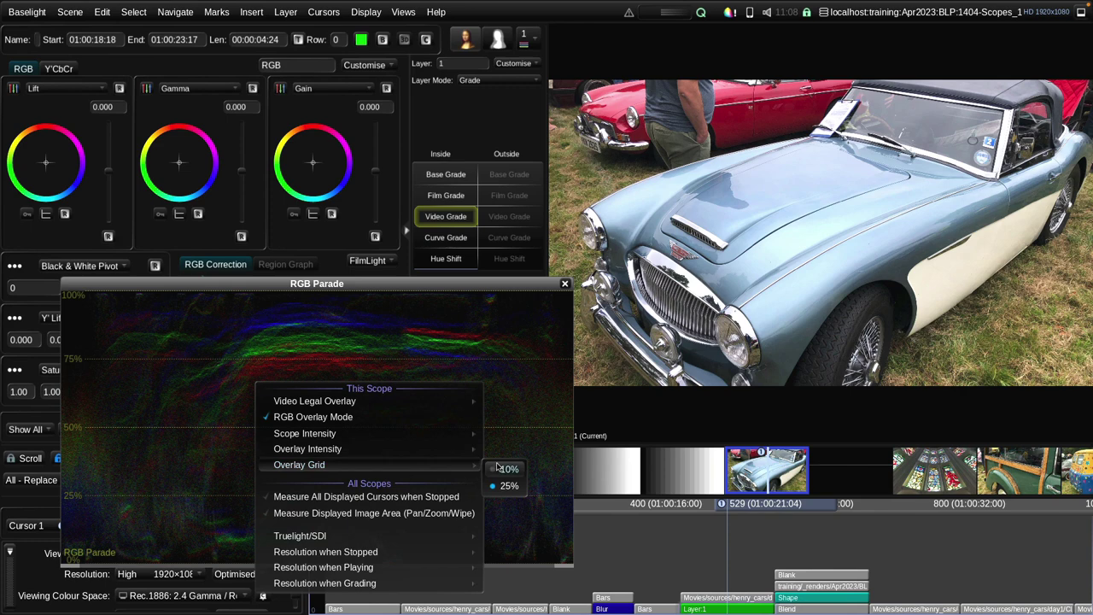
click(504, 469)
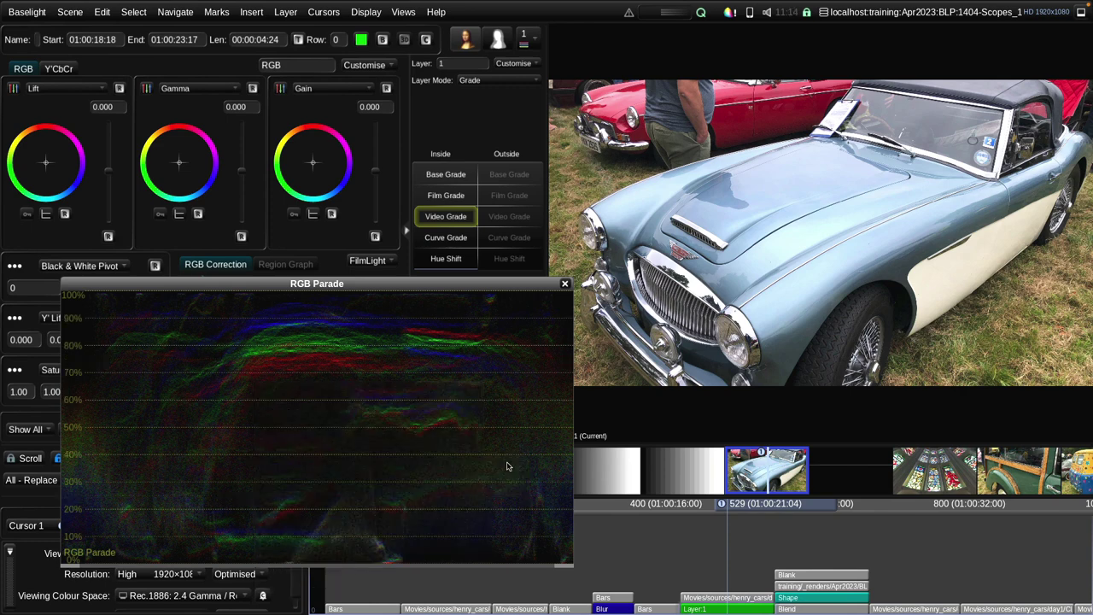
Step: Open the Vectorscope/Chromaticity scope alongside the RGB Parade
click(403, 12)
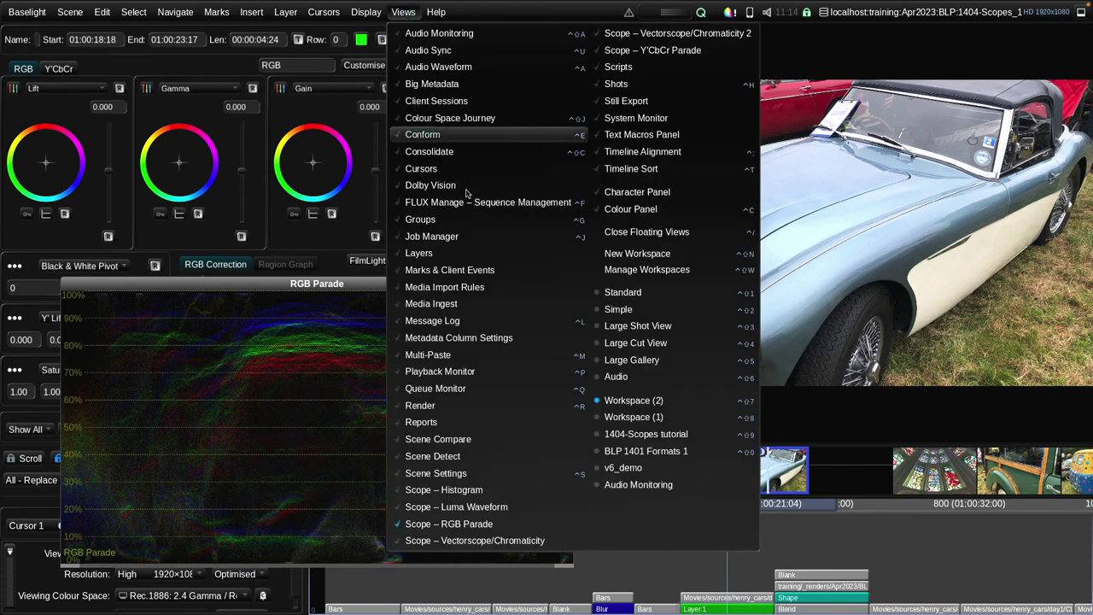
click(514, 540)
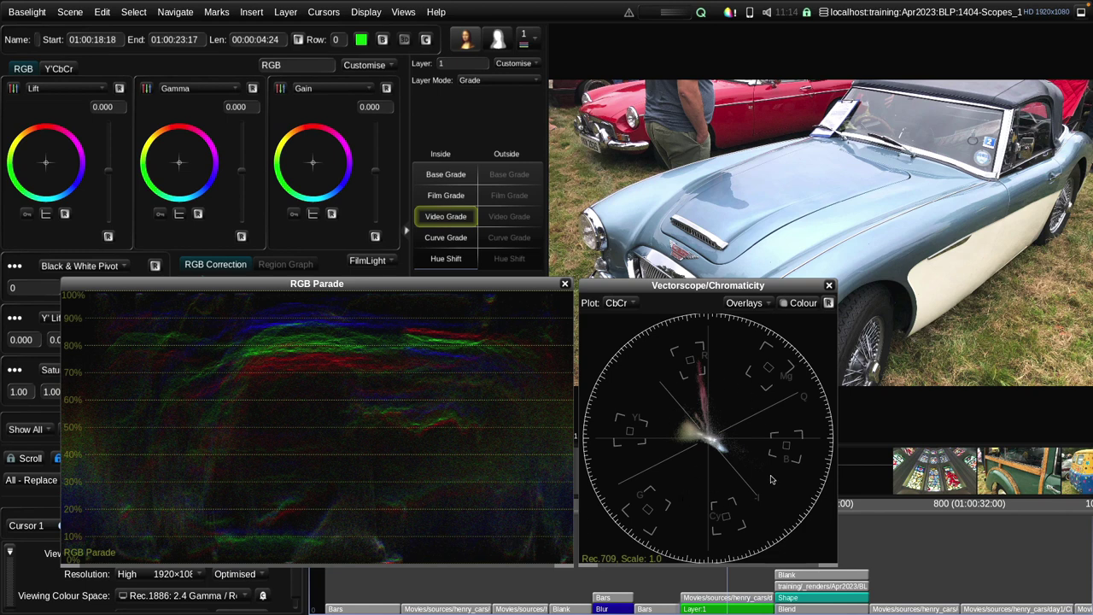
Step: Compare the xy, u'v' and rg chromaticity plots in the Vectorscope/Chromaticity scope and return it to CbCr
click(618, 303)
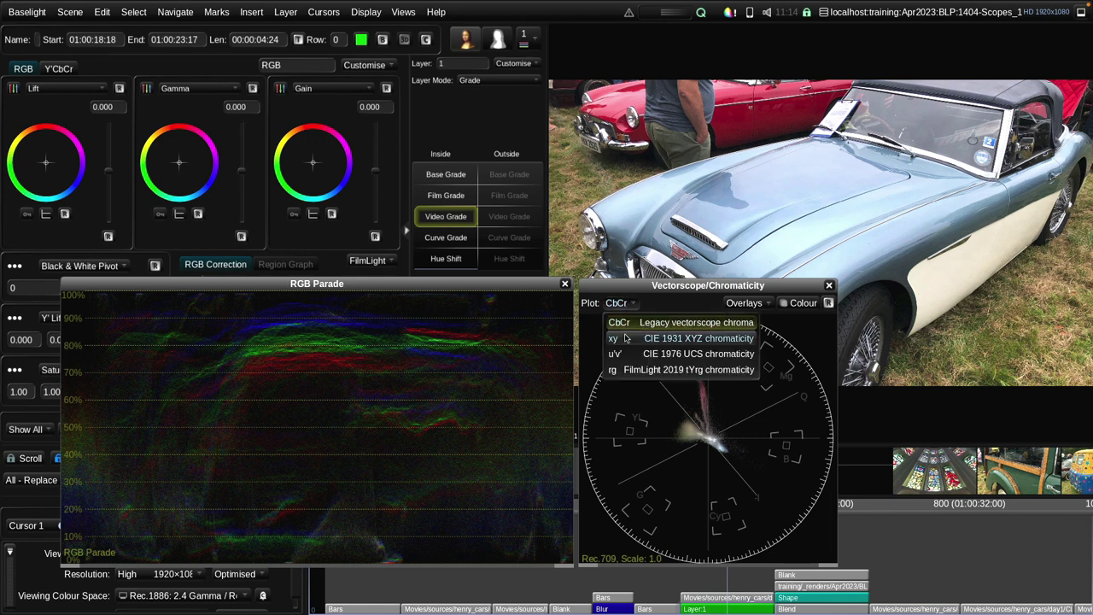
click(625, 338)
click(615, 303)
click(620, 354)
click(615, 303)
click(624, 374)
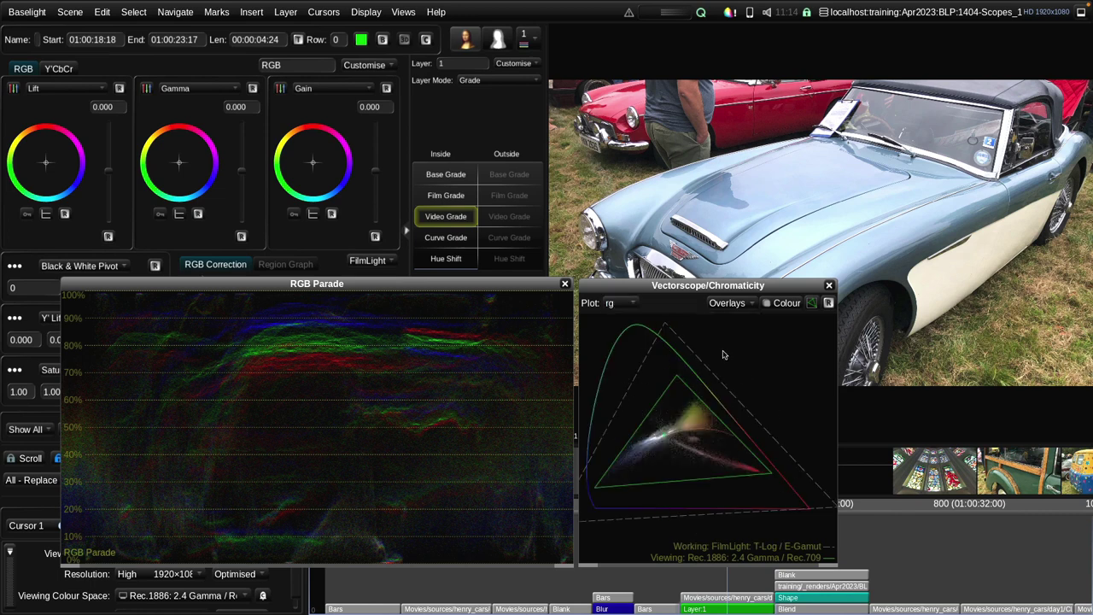
click(622, 308)
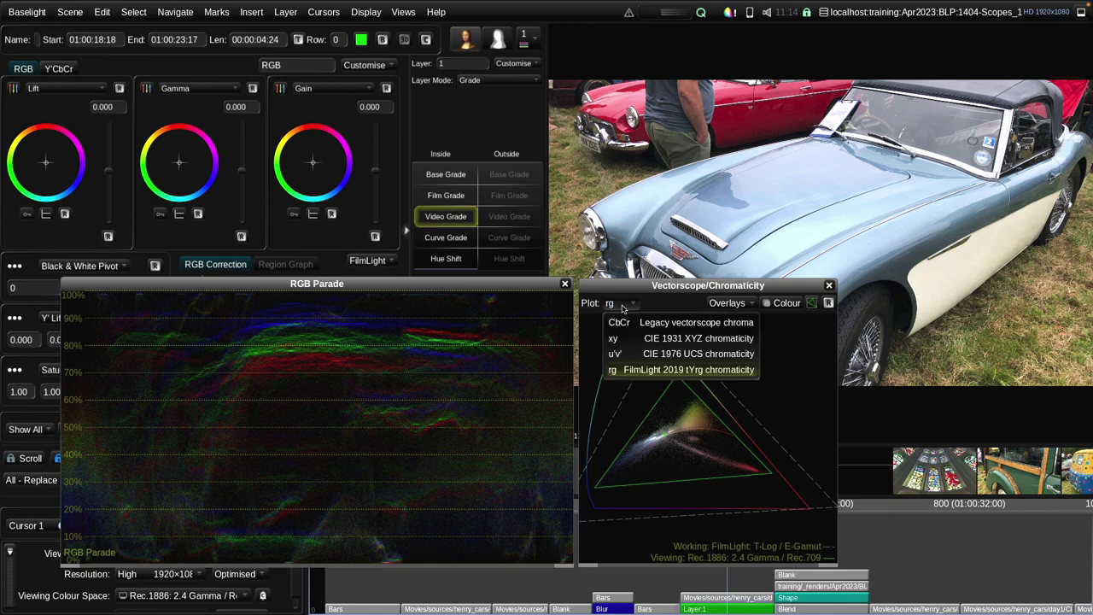
click(707, 324)
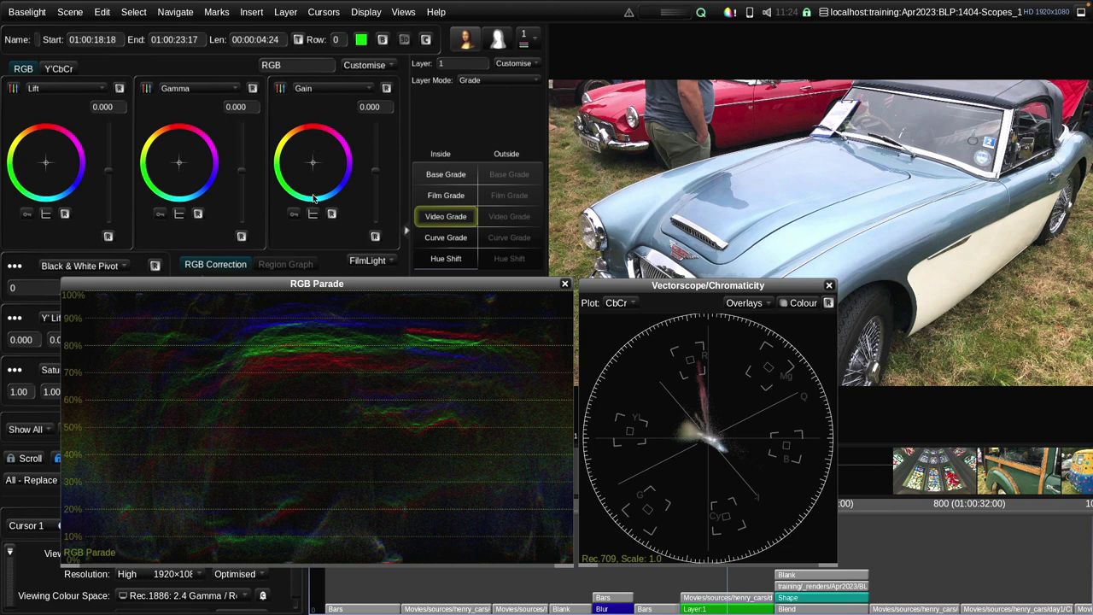
Step: Set the vectorscope's Rotation to -14
right_click(783, 323)
mouse_move(817, 359)
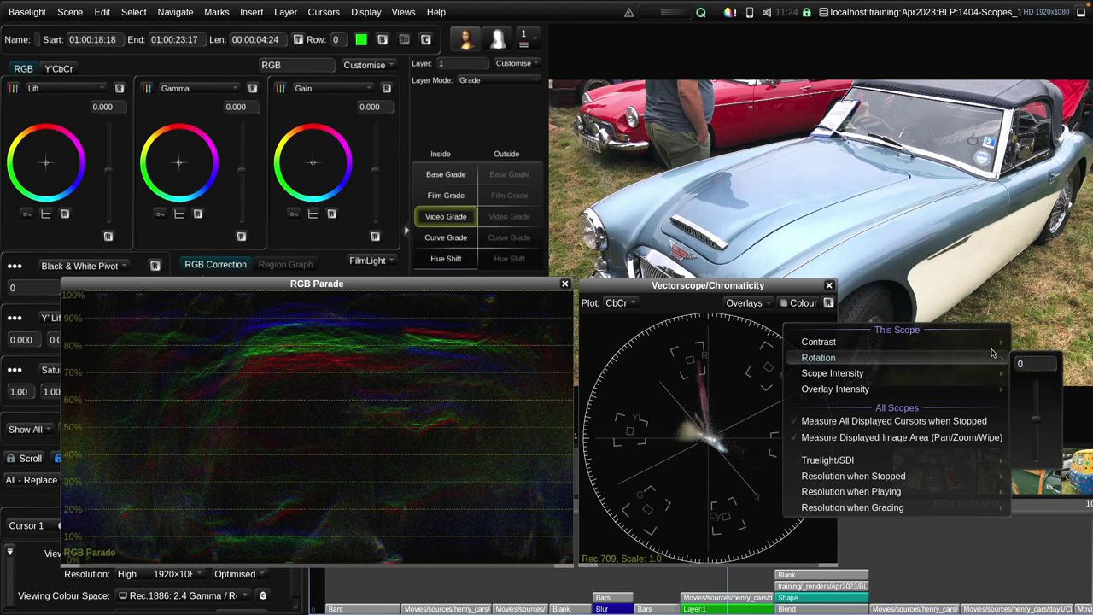
click(1031, 362)
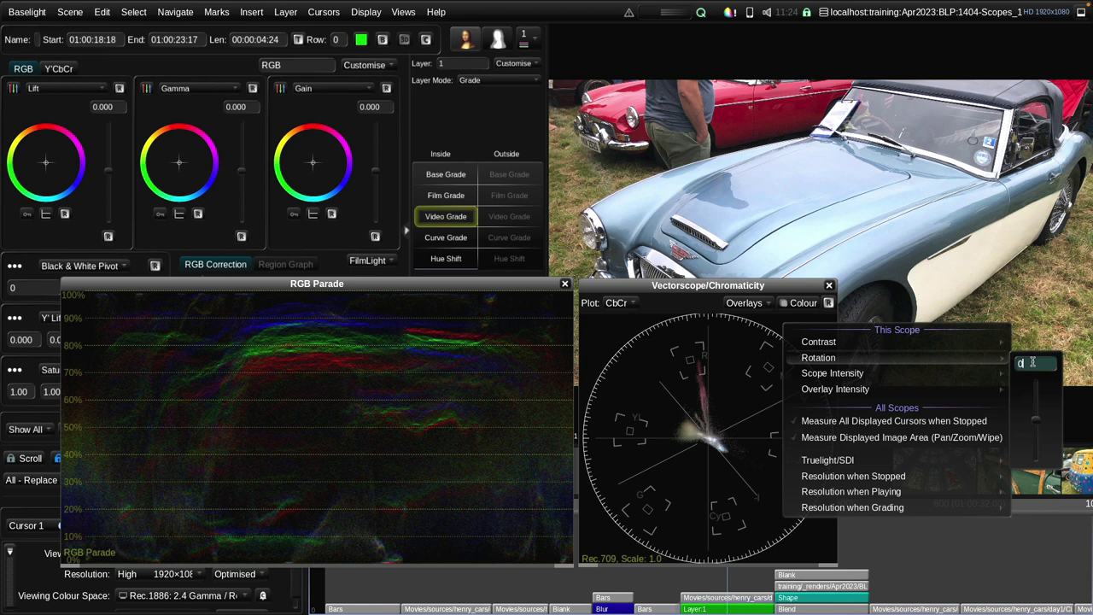
key(Return)
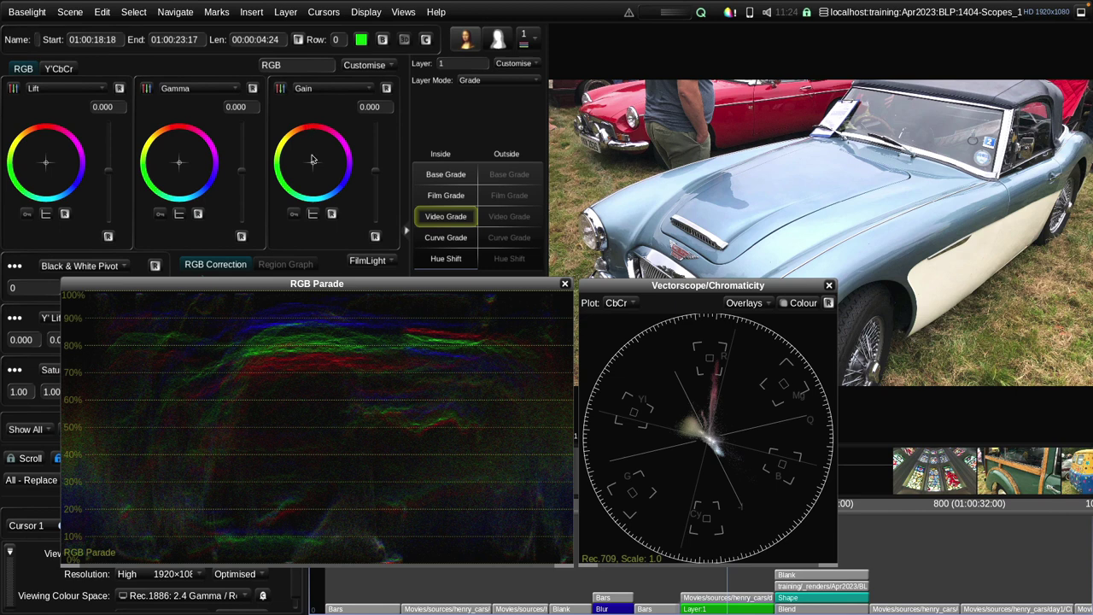
Step: Restore the vectorscope's Rotation to 0
right_click(803, 330)
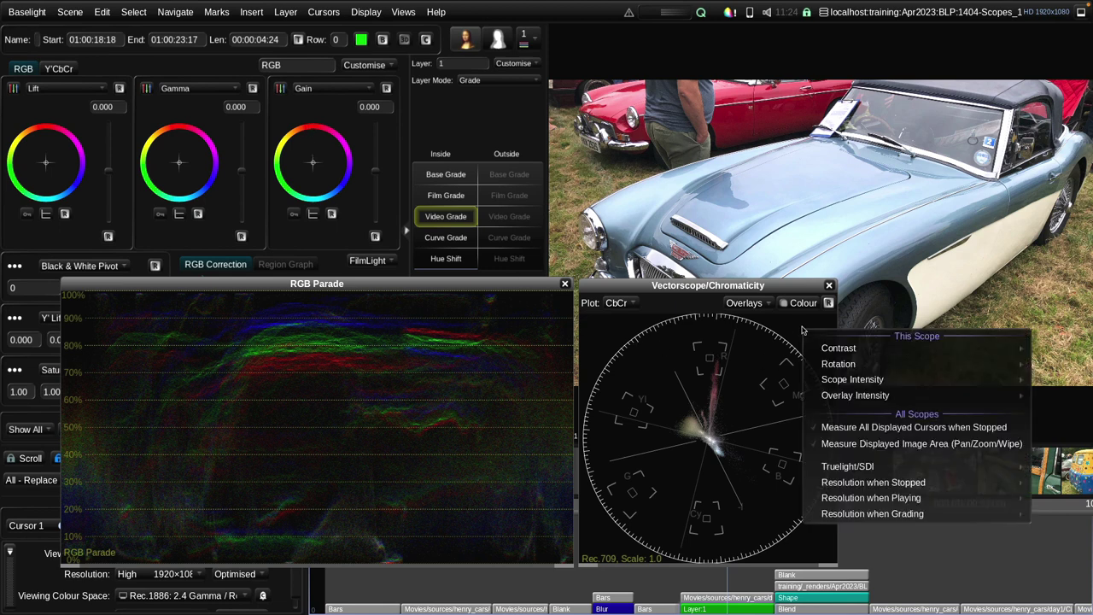
mouse_move(843, 380)
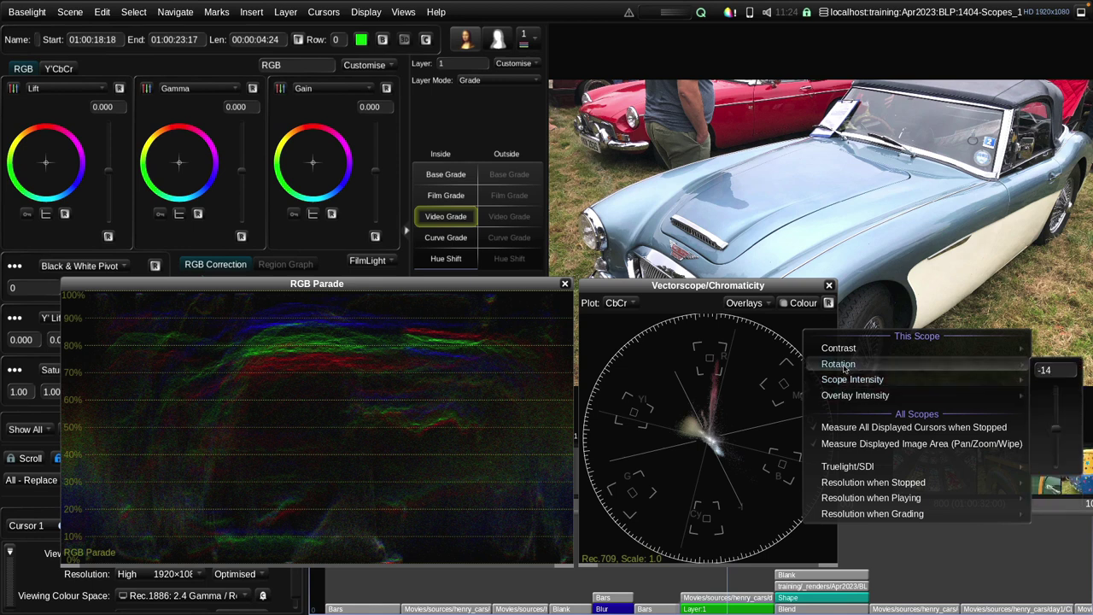
click(1067, 373)
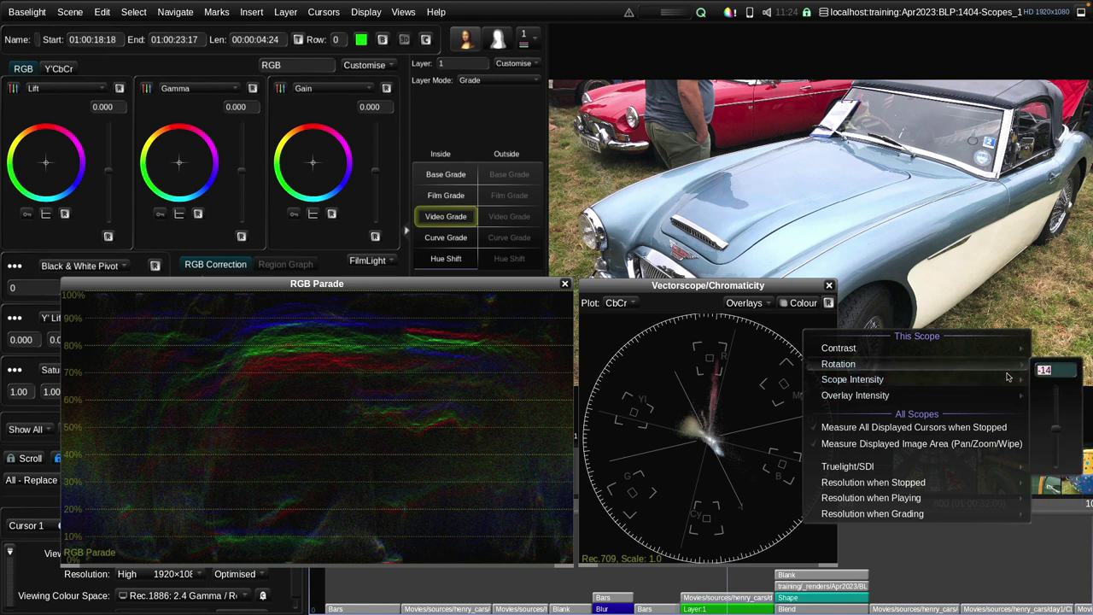
click(333, 113)
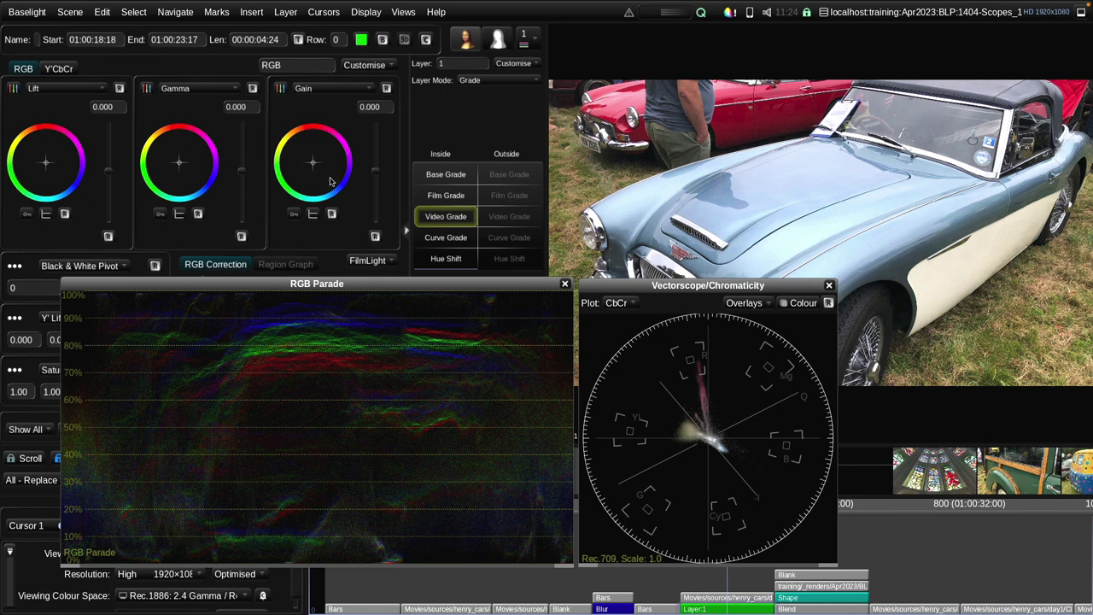
Step: Enter a new Hue Wheel Angle for the Video Grade colour wheels
click(369, 65)
mouse_move(430, 247)
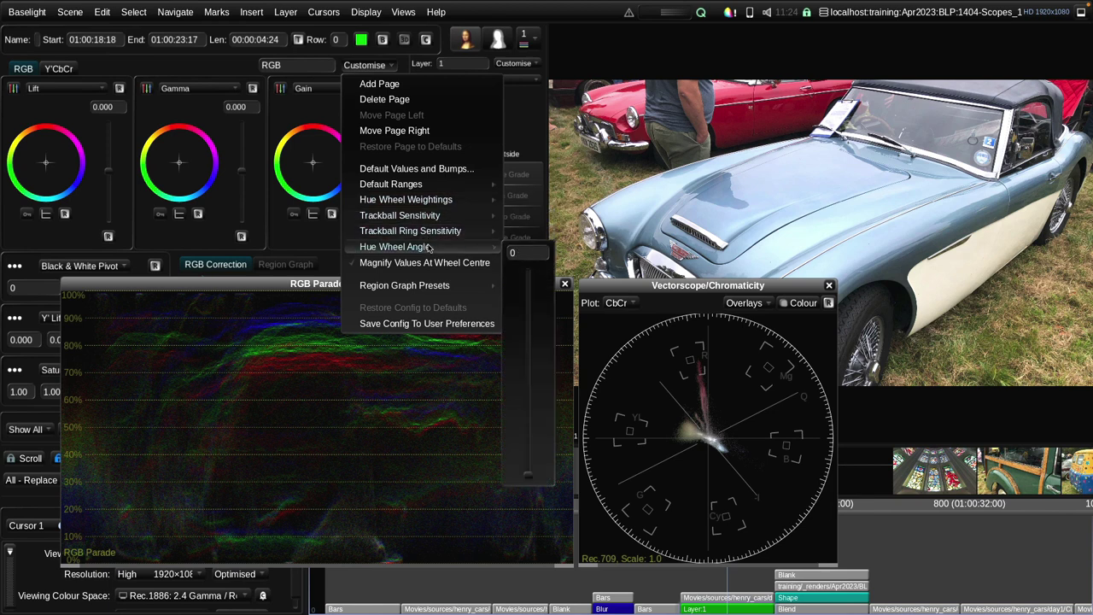
click(538, 253)
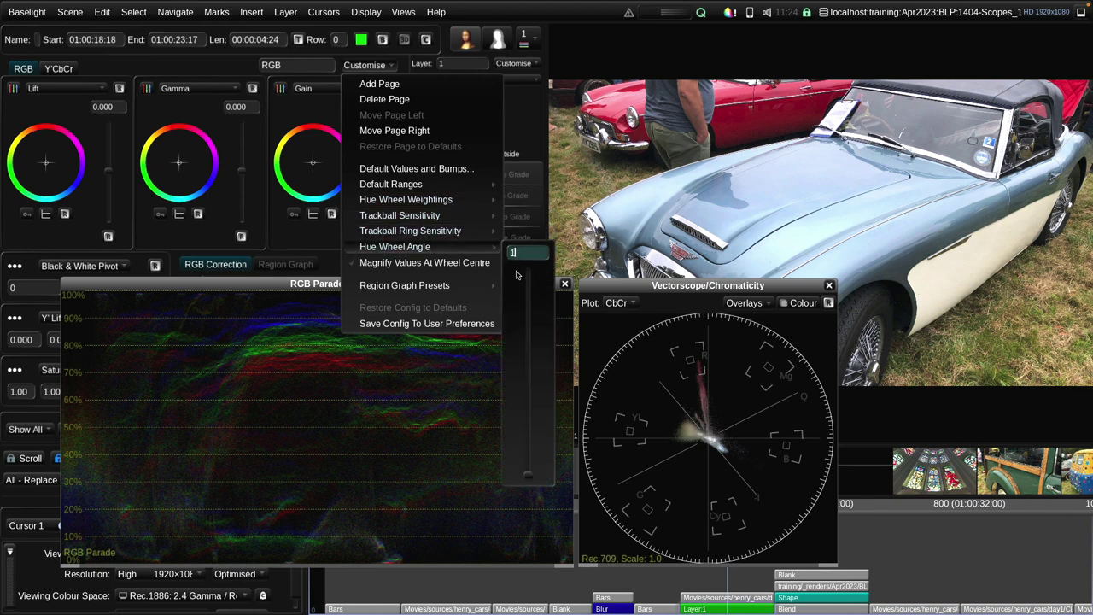
key(Return)
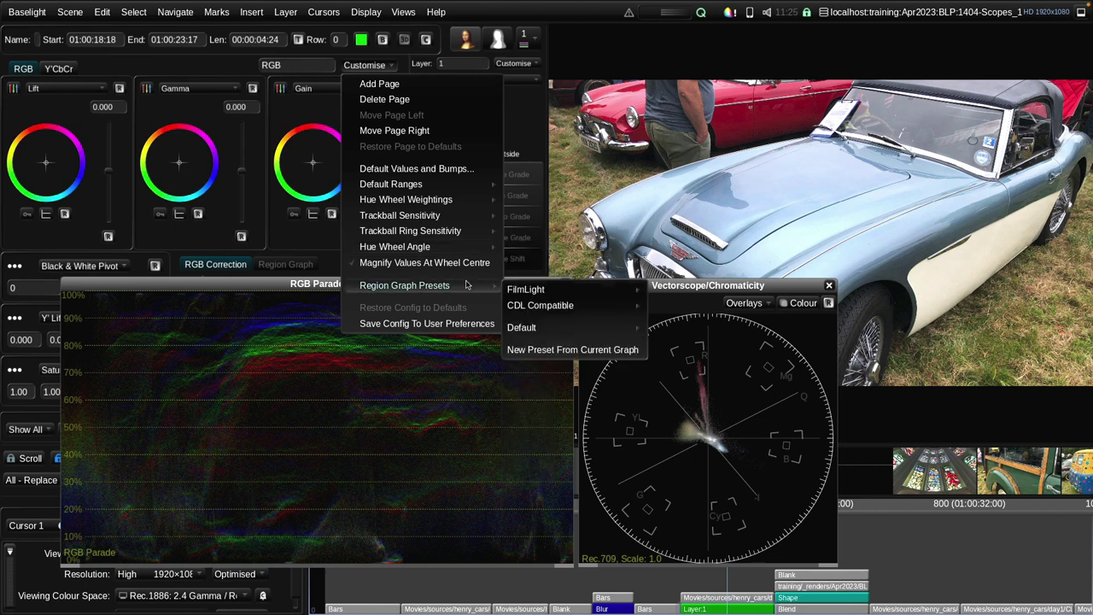
click(322, 111)
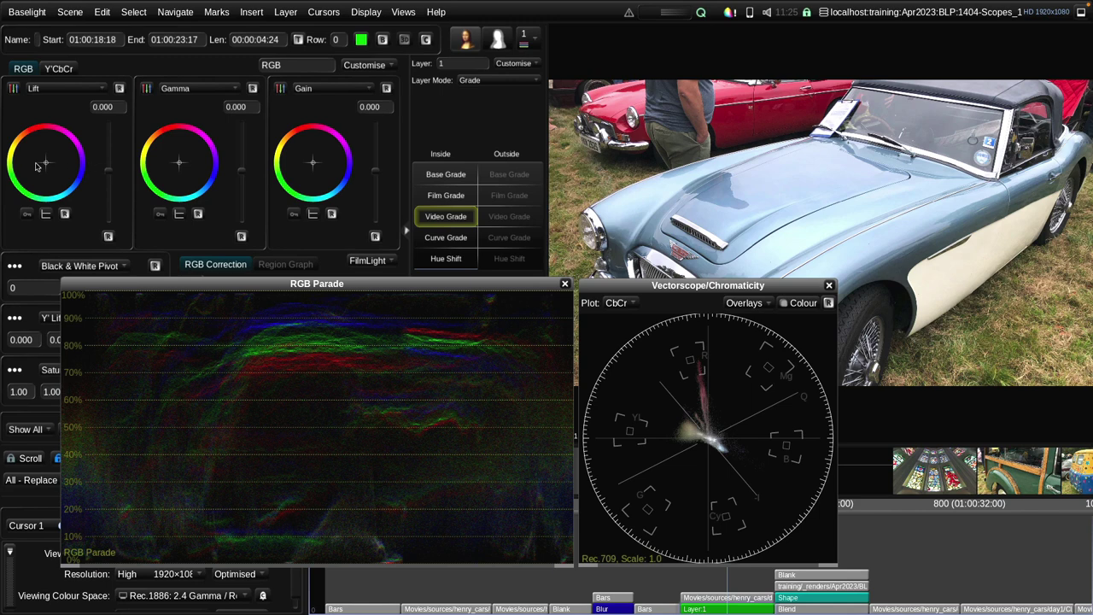
Step: Push the Lift colour balance strongly towards red, with Magnify Values At Wheel Centre turned on for the wheels
drag(47, 165, 45, 163)
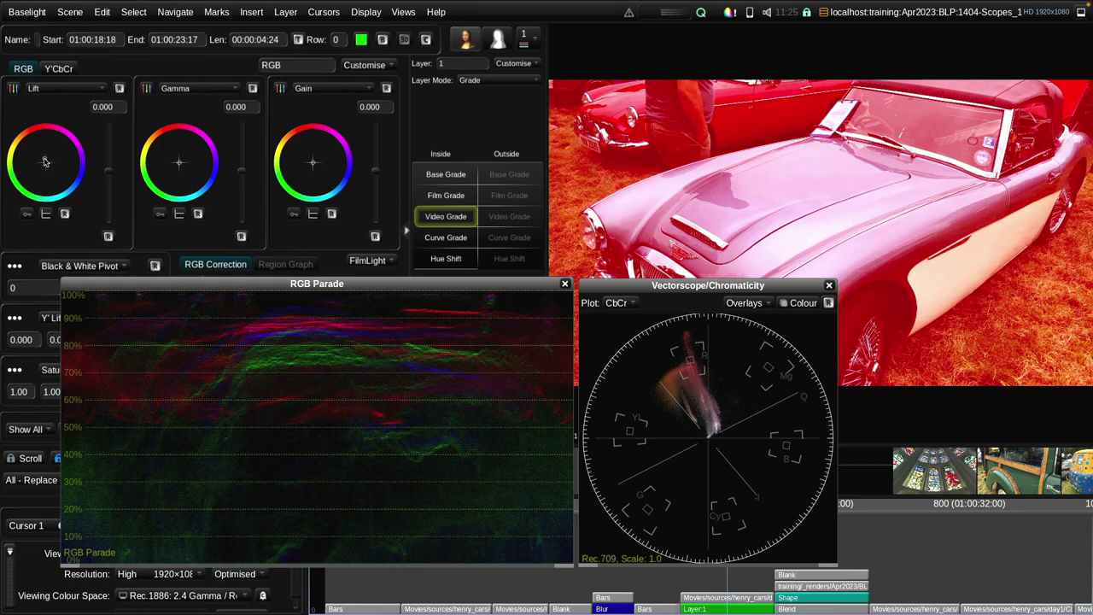
click(365, 66)
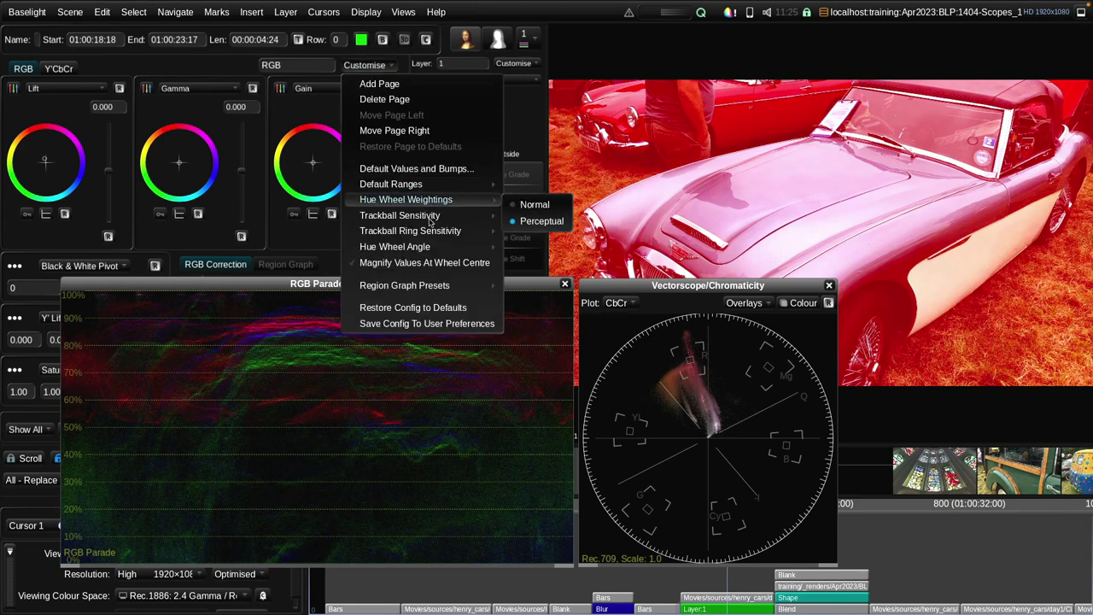
click(425, 262)
drag(40, 149, 43, 145)
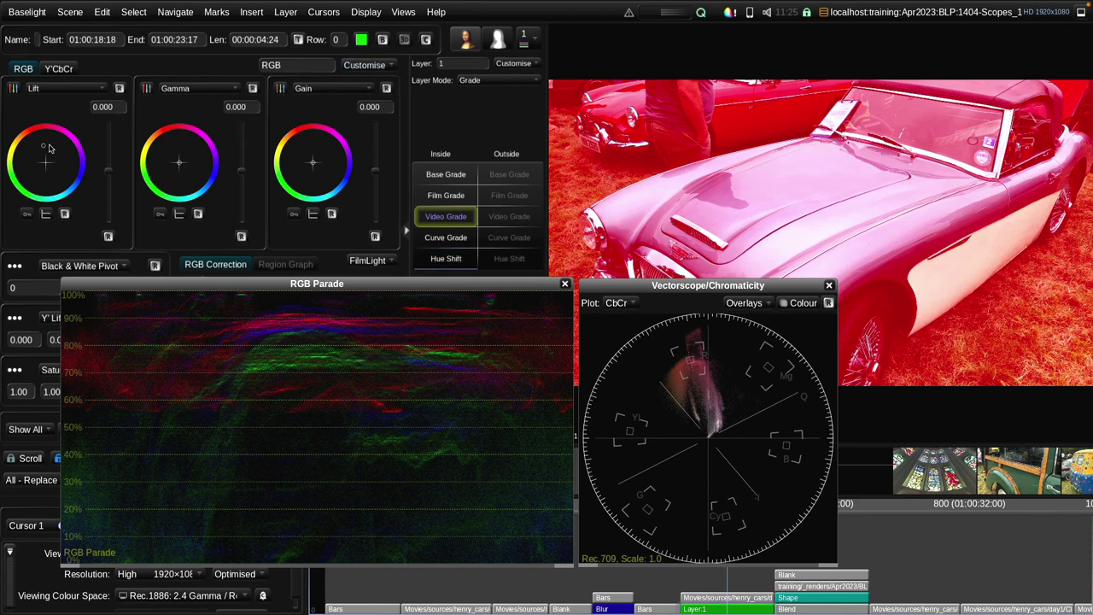
Step: Bring the Video Grade's Lift colour balance back close to the wheel centre
drag(44, 147, 44, 161)
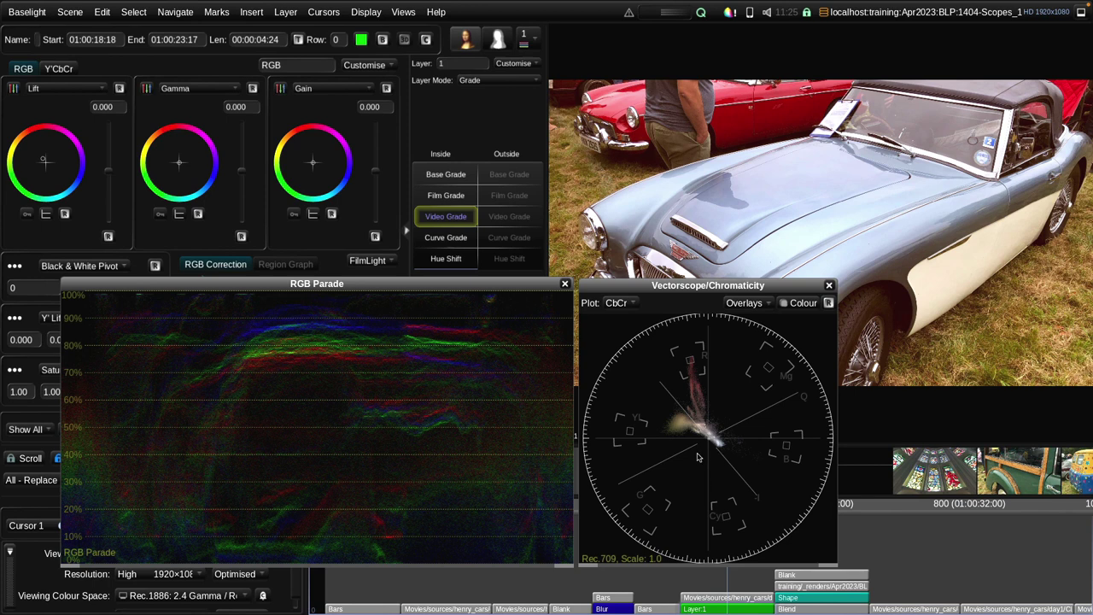
Step: Magnify the vectorscope to a scale of about 1.8 and sample the red car's front in the image
scroll(718, 454, up, 8)
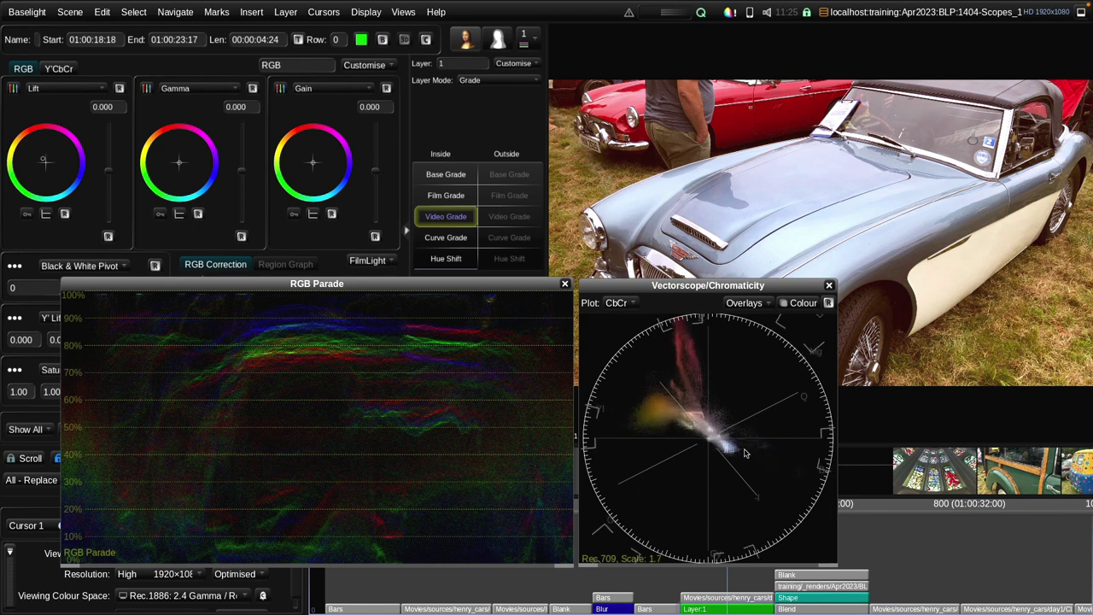
scroll(745, 453, down, 1)
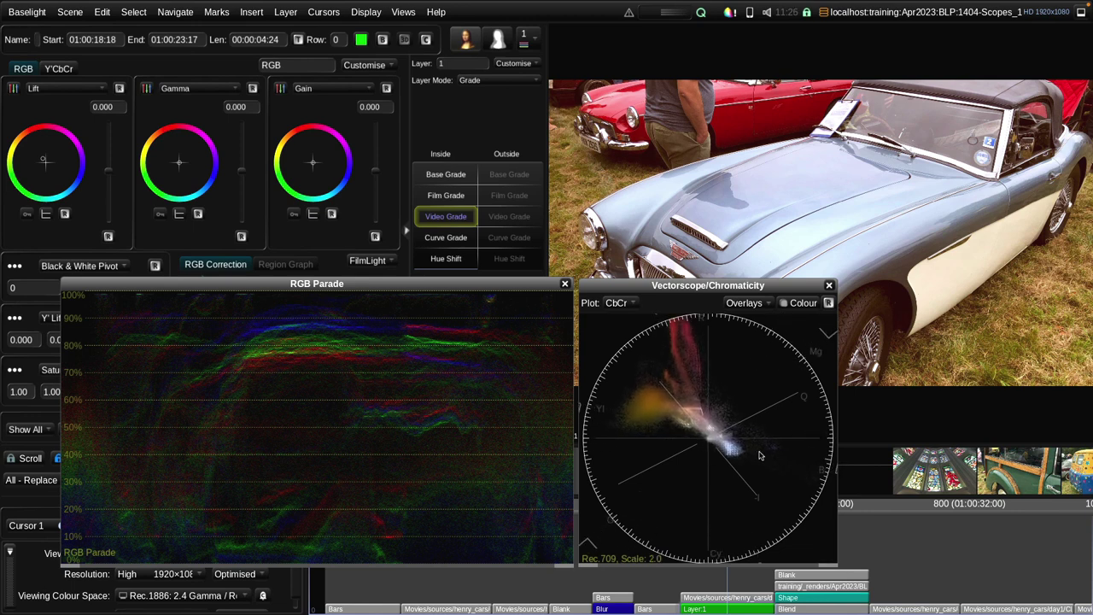
scroll(706, 415, up, 1)
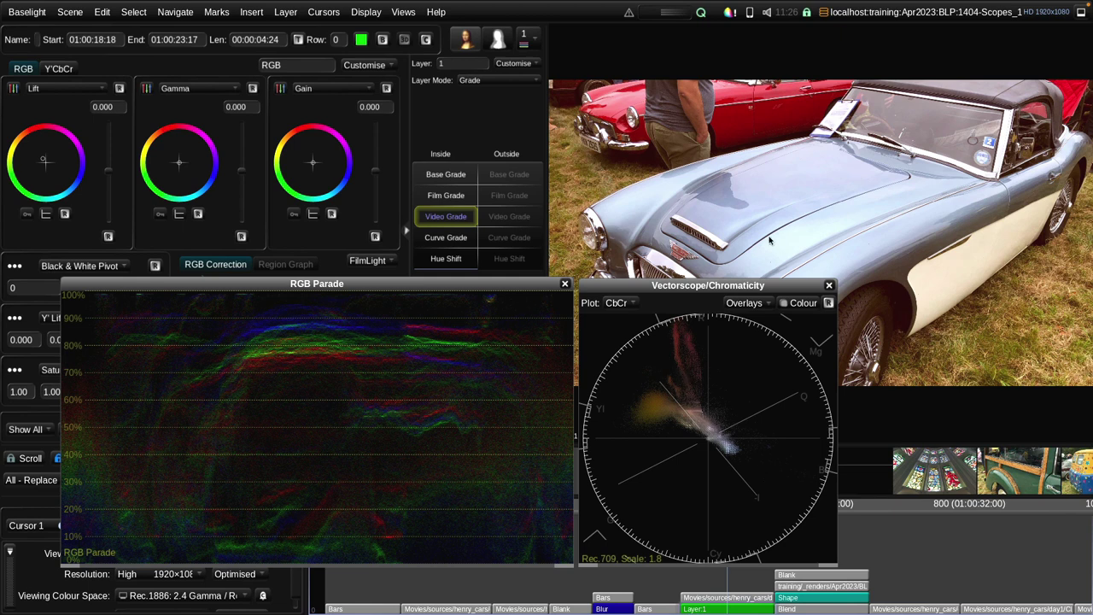
mouse_move(608, 112)
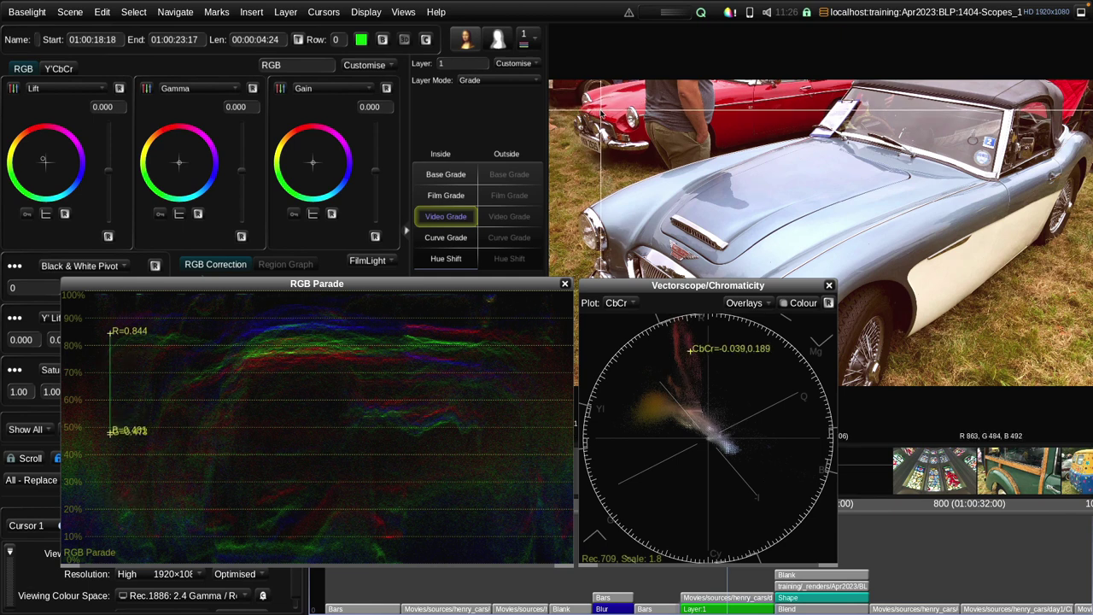
Step: Reduce the vectorscope's scale to 0.9
scroll(777, 418, down, 8)
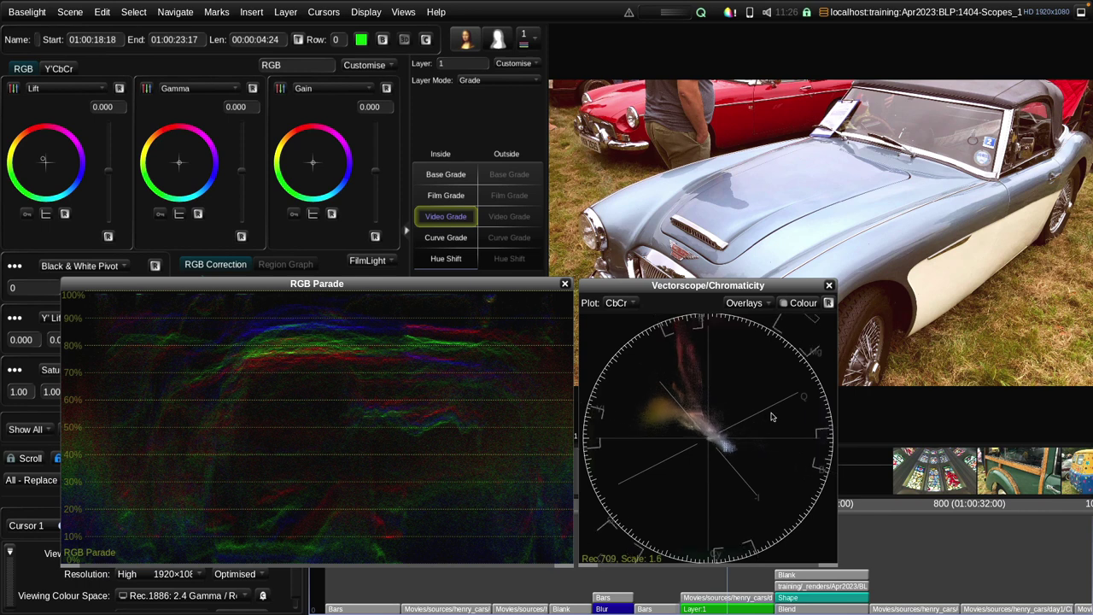
scroll(750, 420, down, 1)
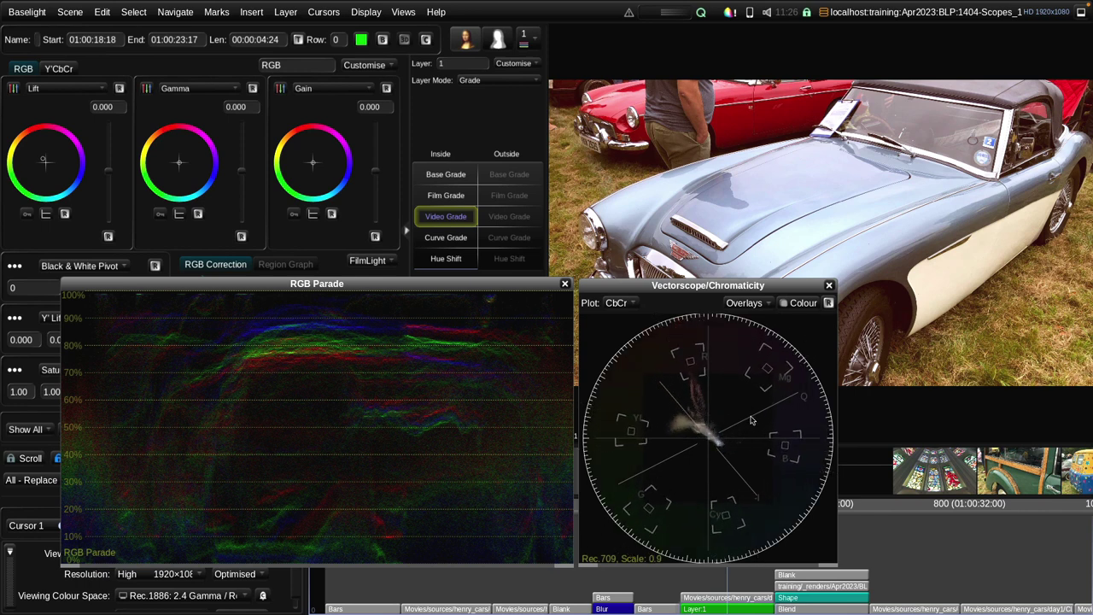
Step: Set the vectorscope's Scope Intensity to about -3.8 and lower its Overlay Intensity
right_click(733, 341)
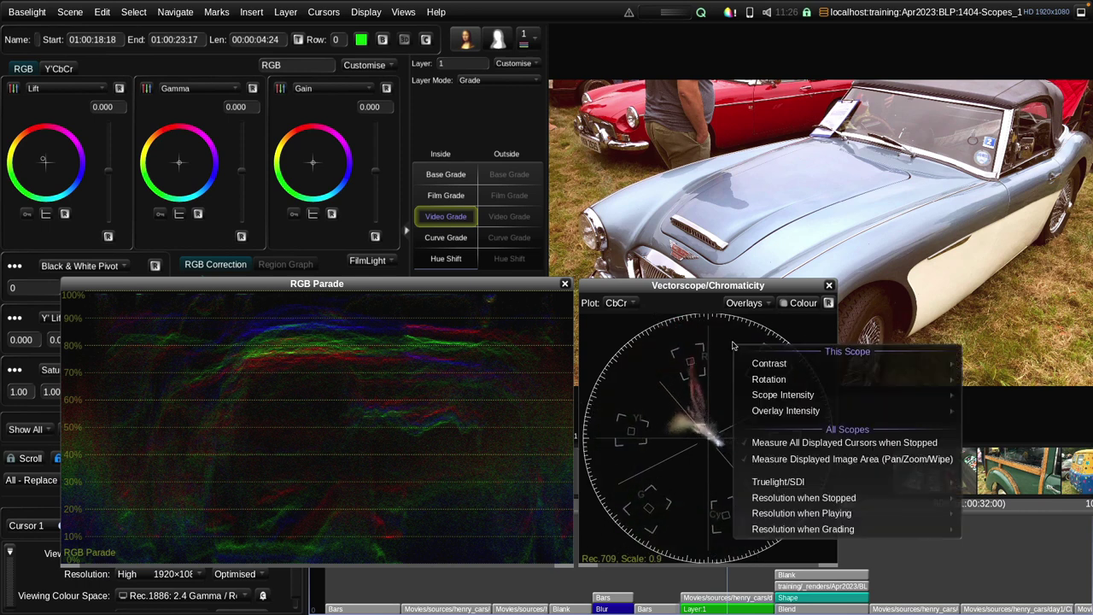
mouse_move(777, 392)
scroll(991, 435, up, 5)
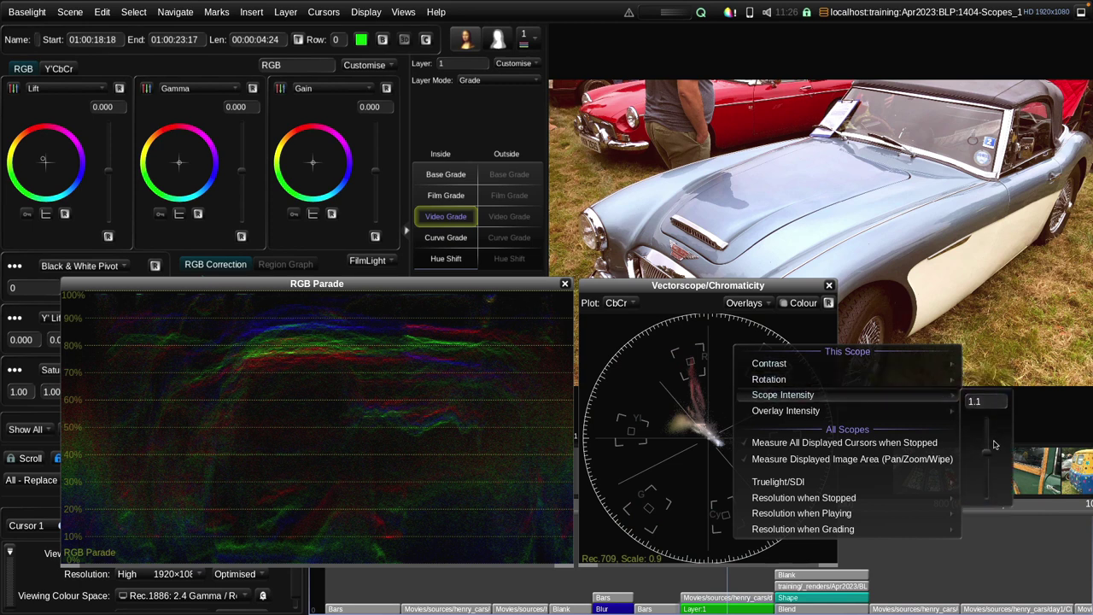
scroll(986, 442, down, 6)
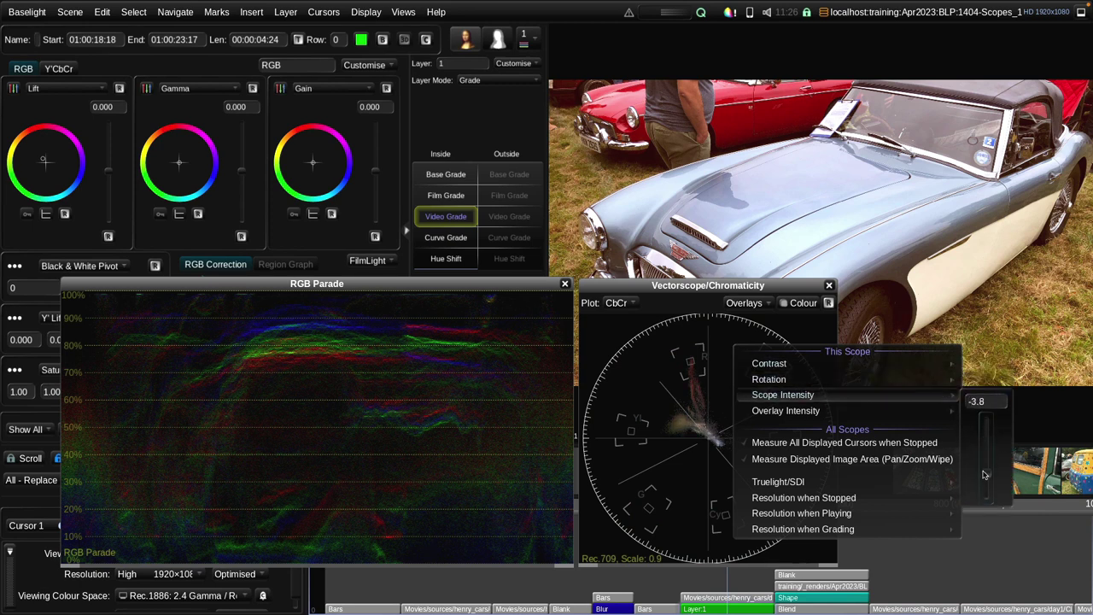
mouse_move(811, 412)
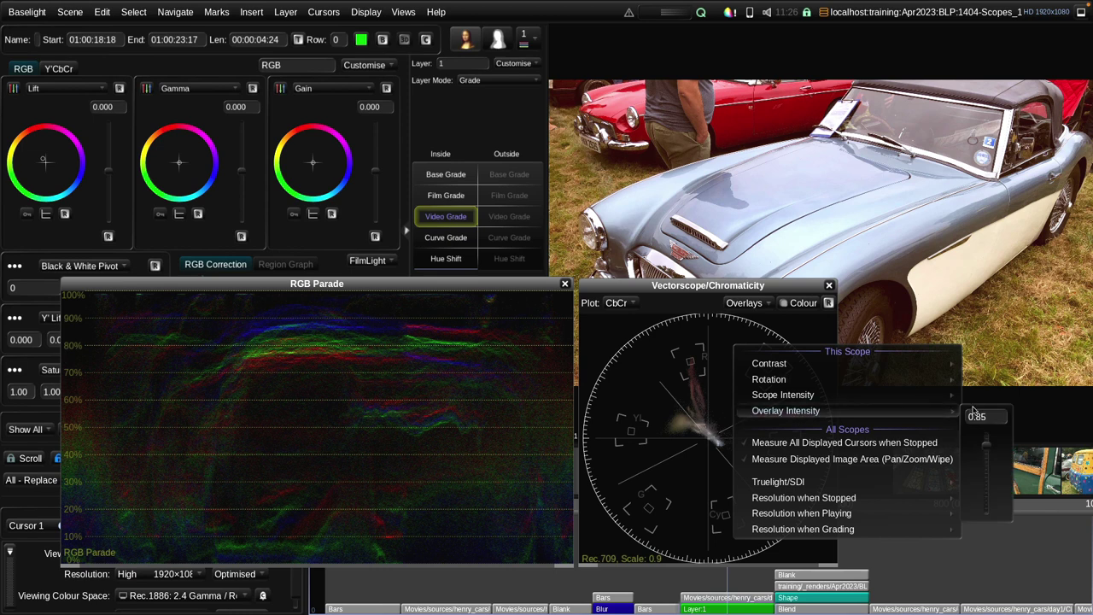
scroll(988, 457, down, 3)
scroll(994, 459, down, 3)
click(635, 389)
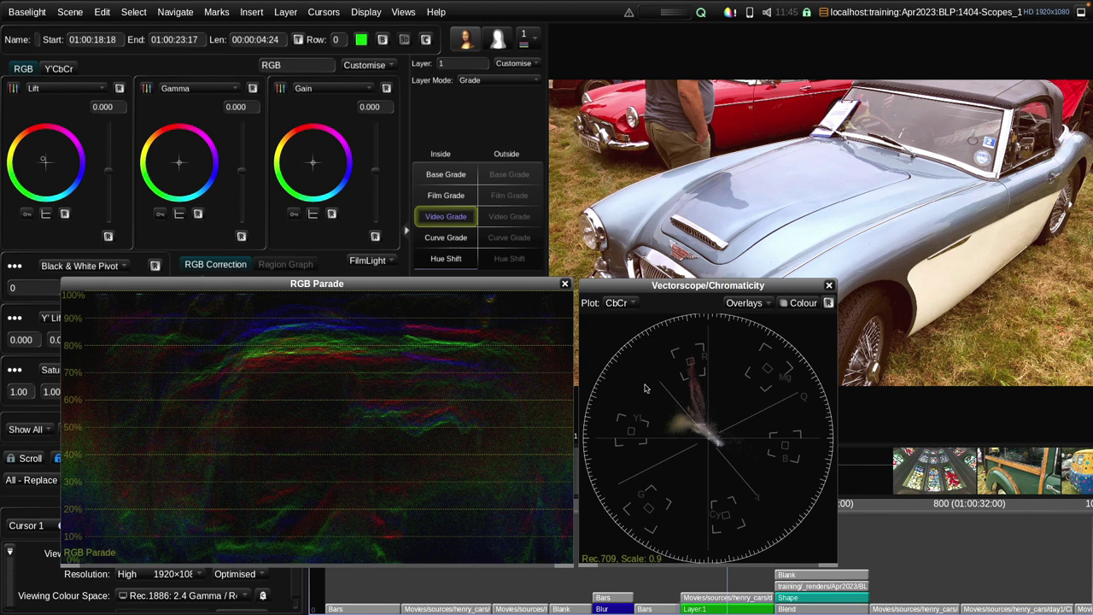
Step: Switch the Vectorscope/Chromaticity plot to xy, u'v' and rg in turn to compare the chromaticity plots
click(629, 305)
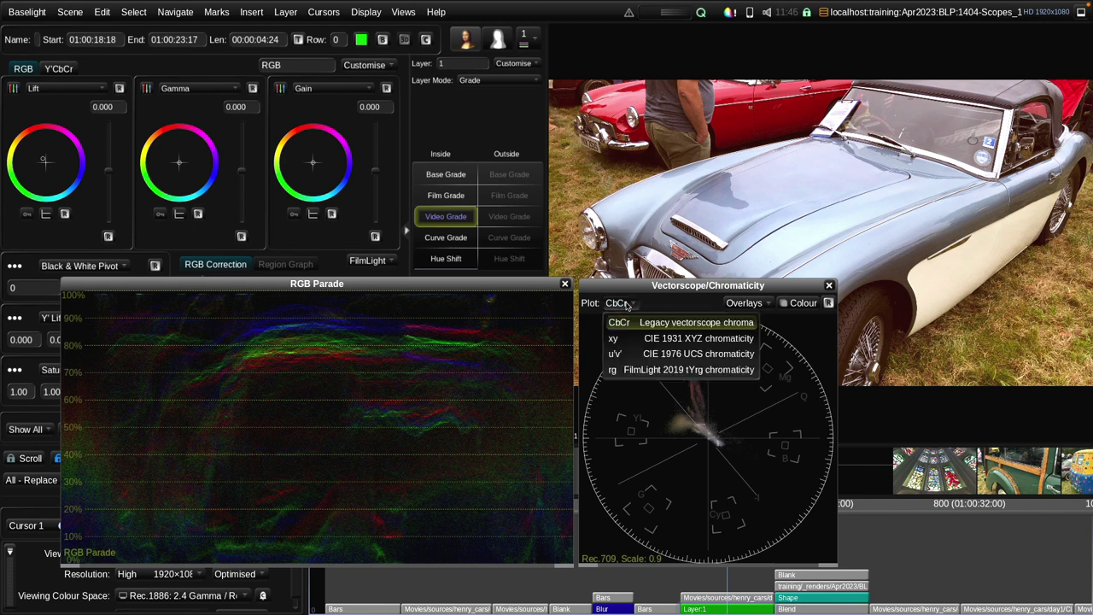
click(625, 340)
click(617, 303)
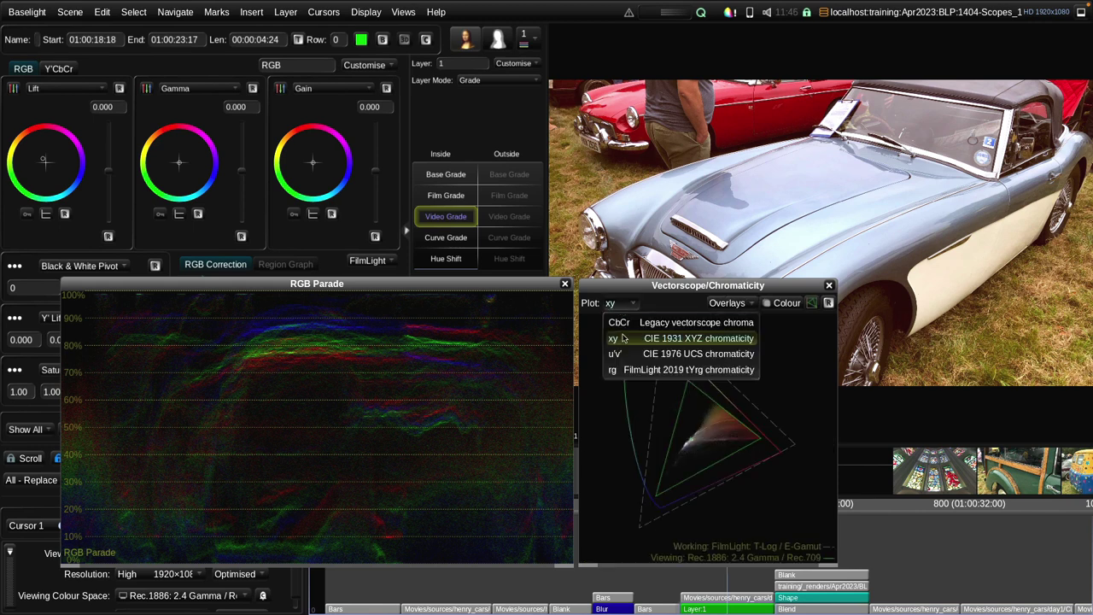
click(624, 354)
click(617, 304)
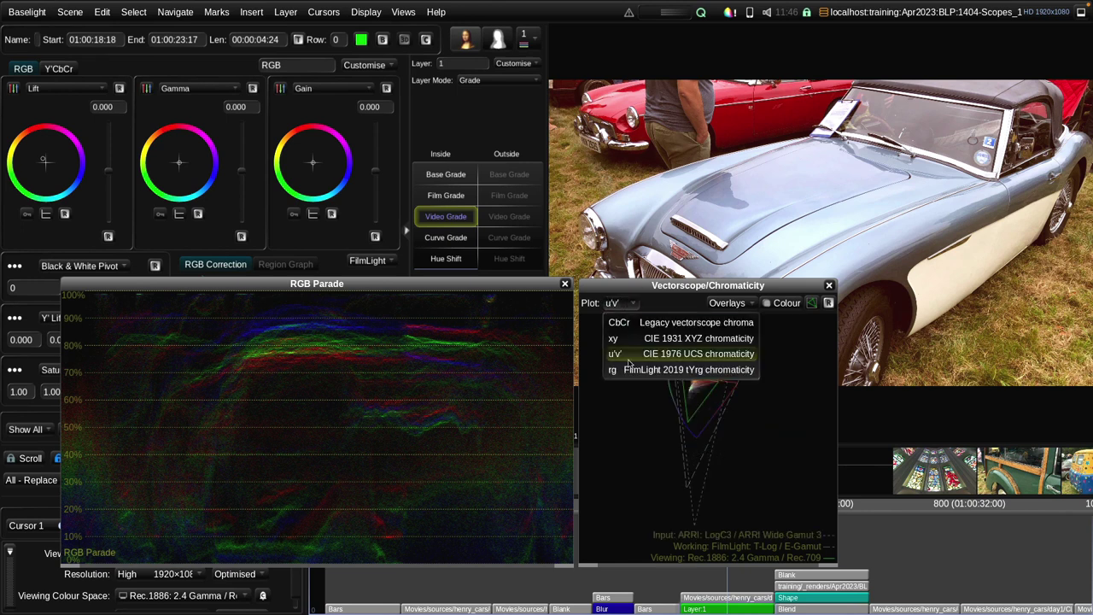
click(629, 369)
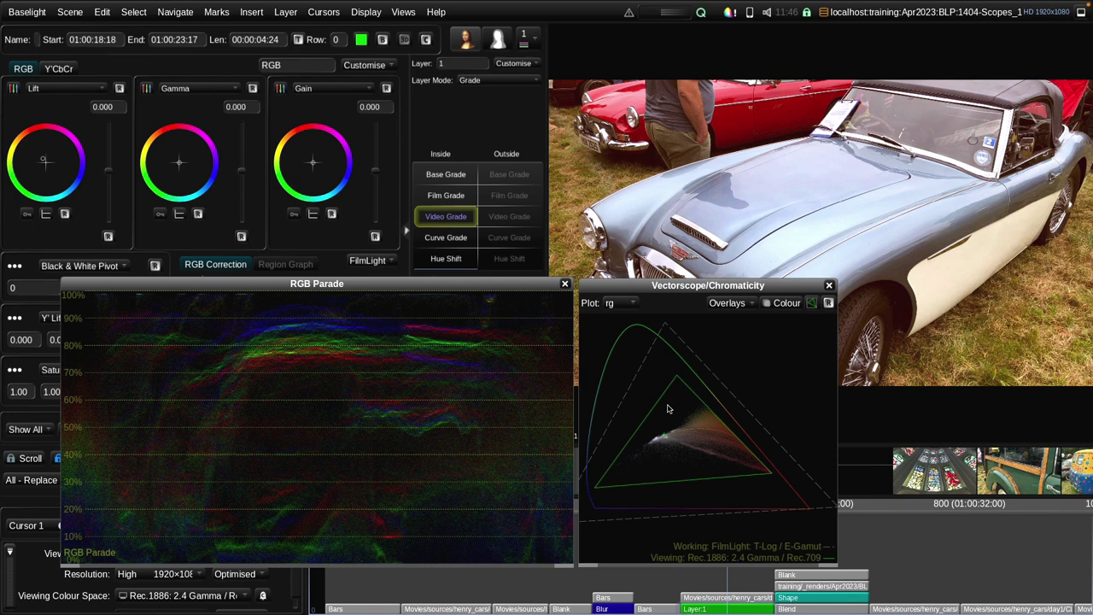
Step: Set the chromaticity plot to xy and fit the viewing colour space gamut within the scope
click(617, 304)
click(629, 338)
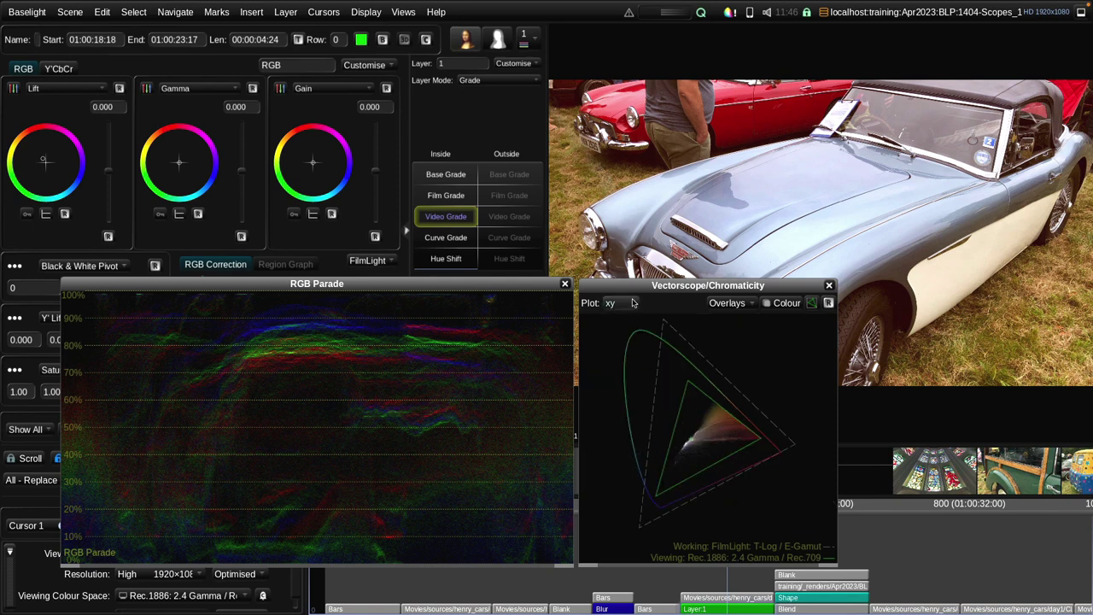
click(634, 306)
scroll(708, 433, up, 5)
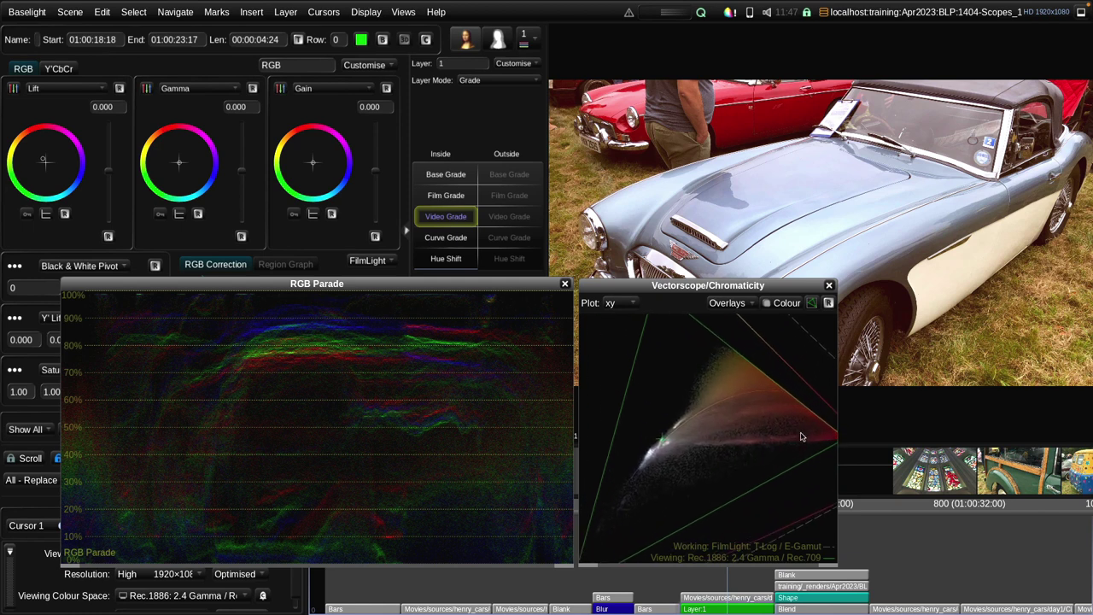
scroll(807, 436, up, 2)
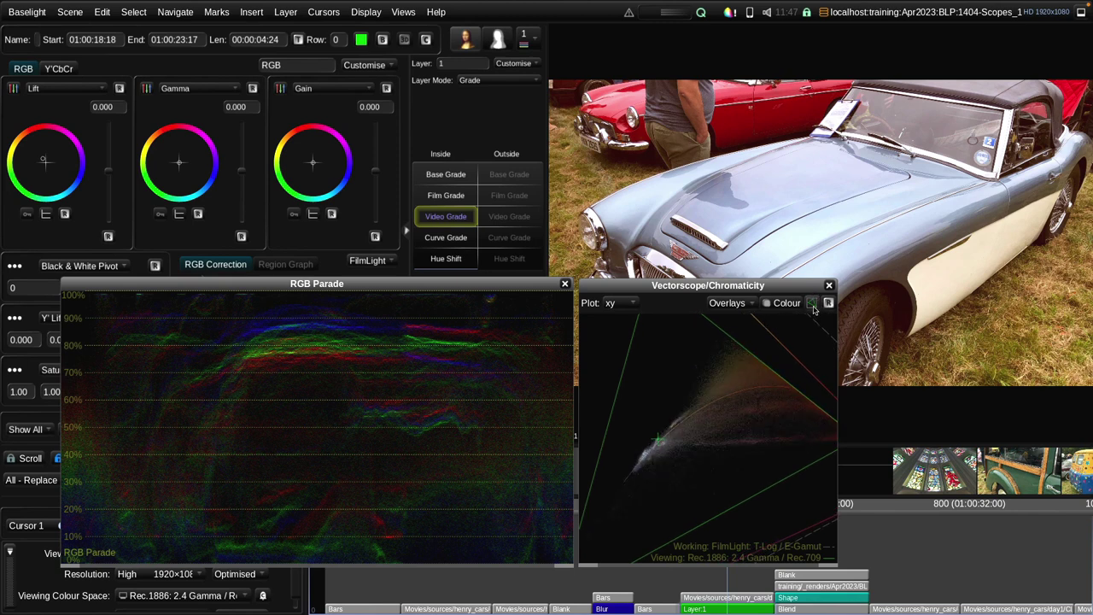
click(813, 305)
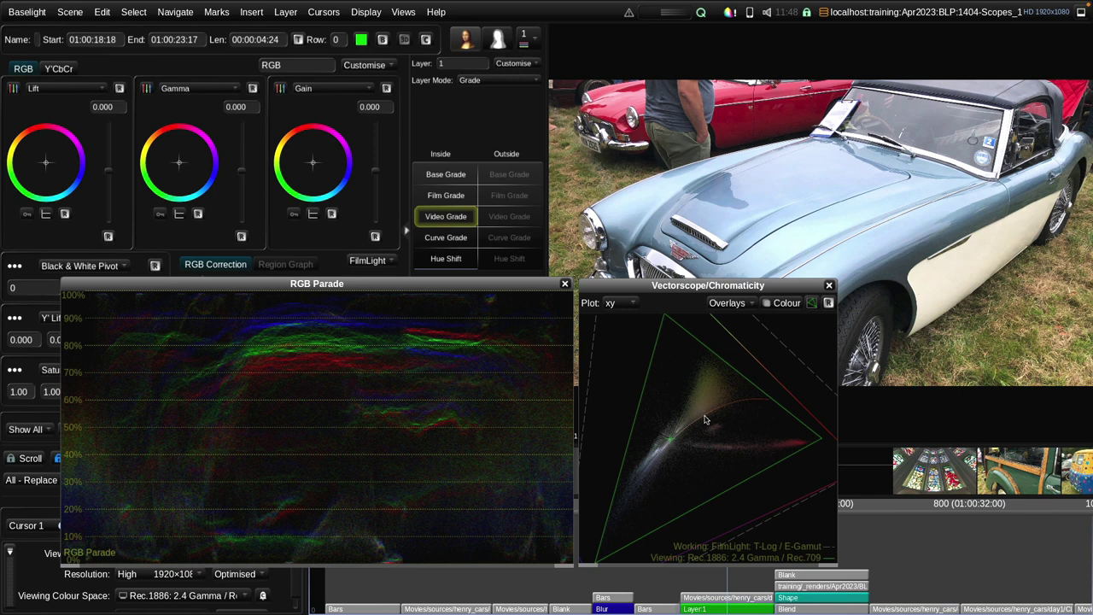
Step: Turn off the Spectral Locus and Black body Locus overlays on the xy chromaticity plot
click(736, 304)
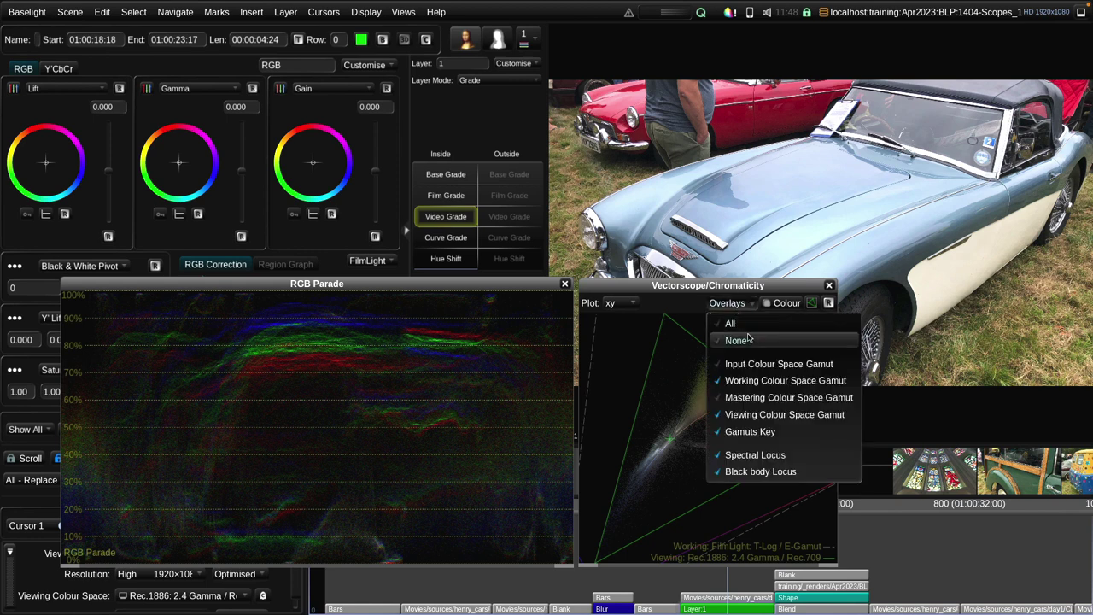
click(755, 459)
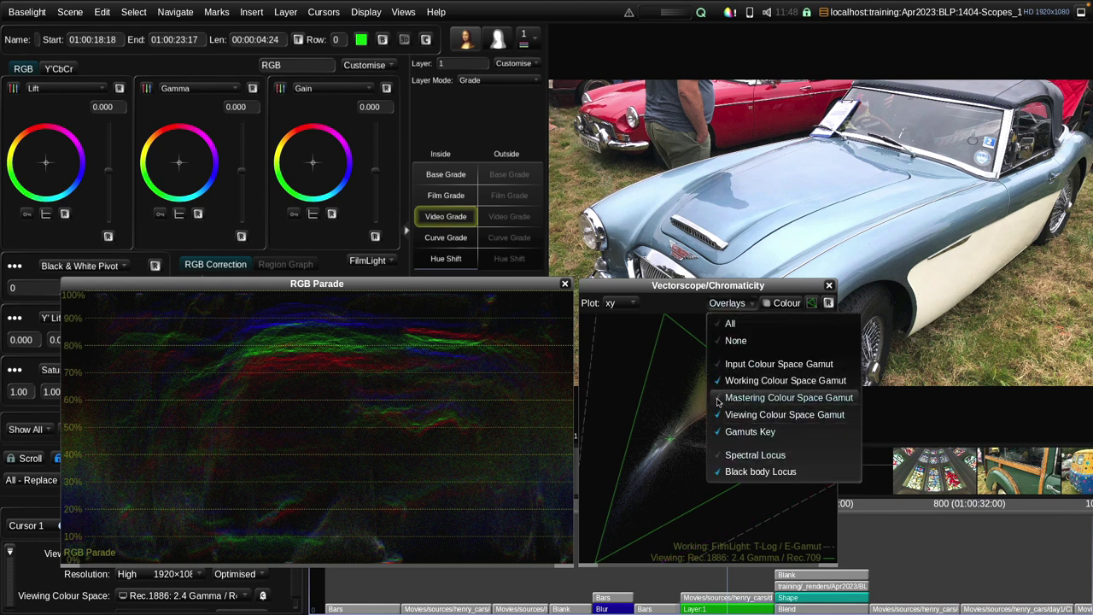
click(758, 472)
click(718, 434)
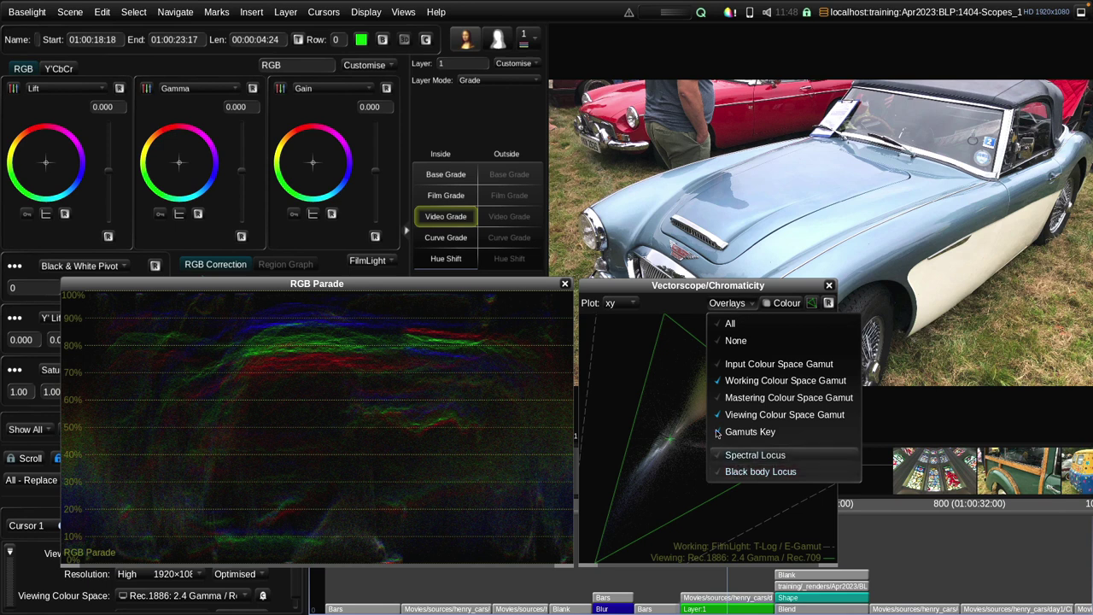
click(793, 308)
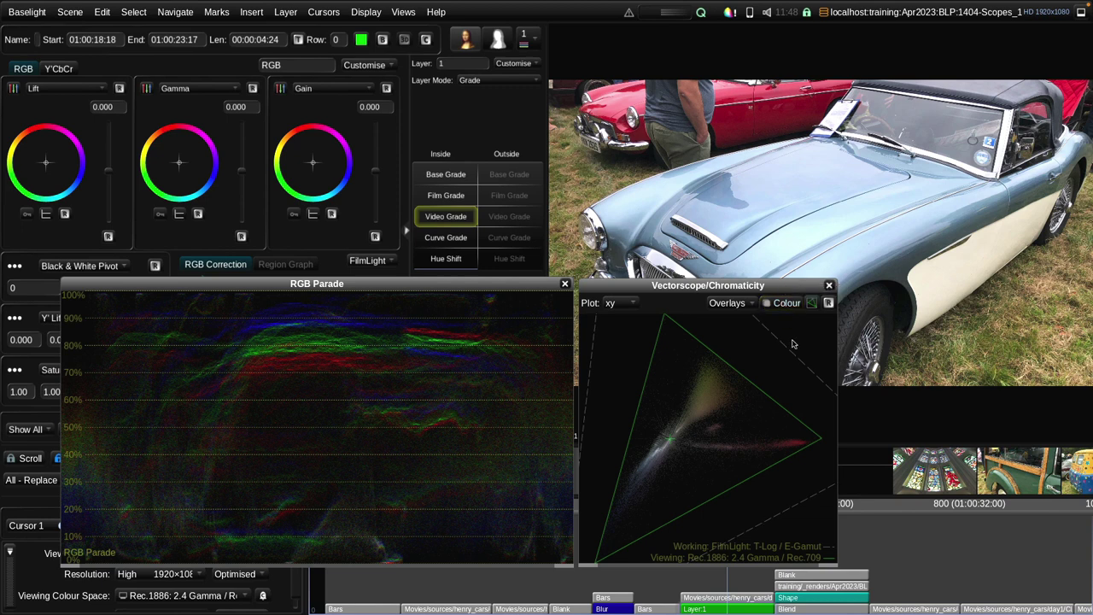
Step: Open the Luma Waveform scope and turn off RGB Overlay Mode on the RGB Parade
click(404, 12)
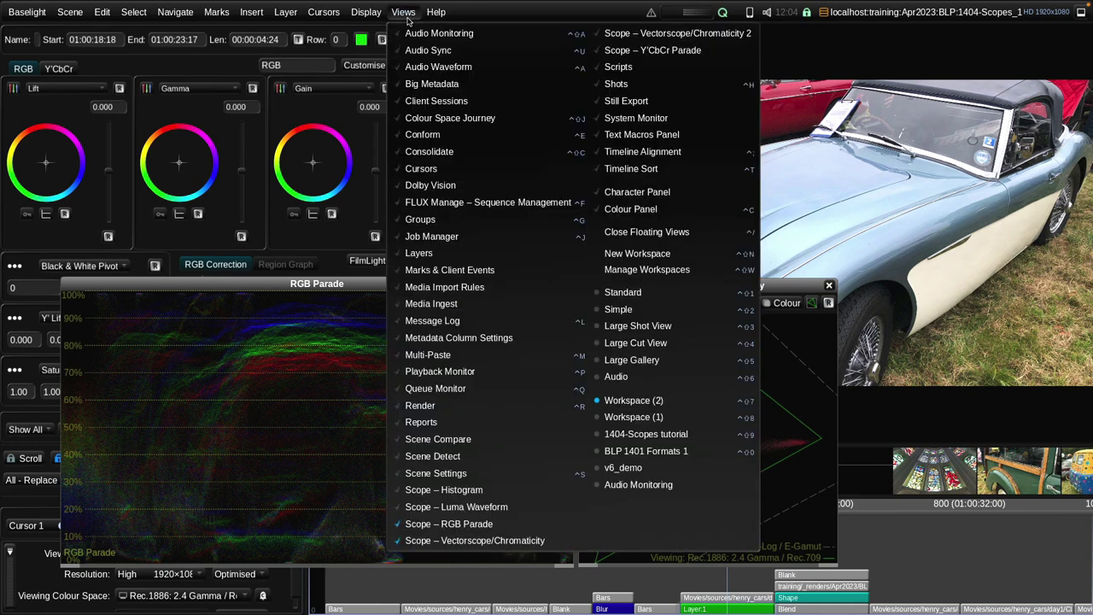
click(493, 509)
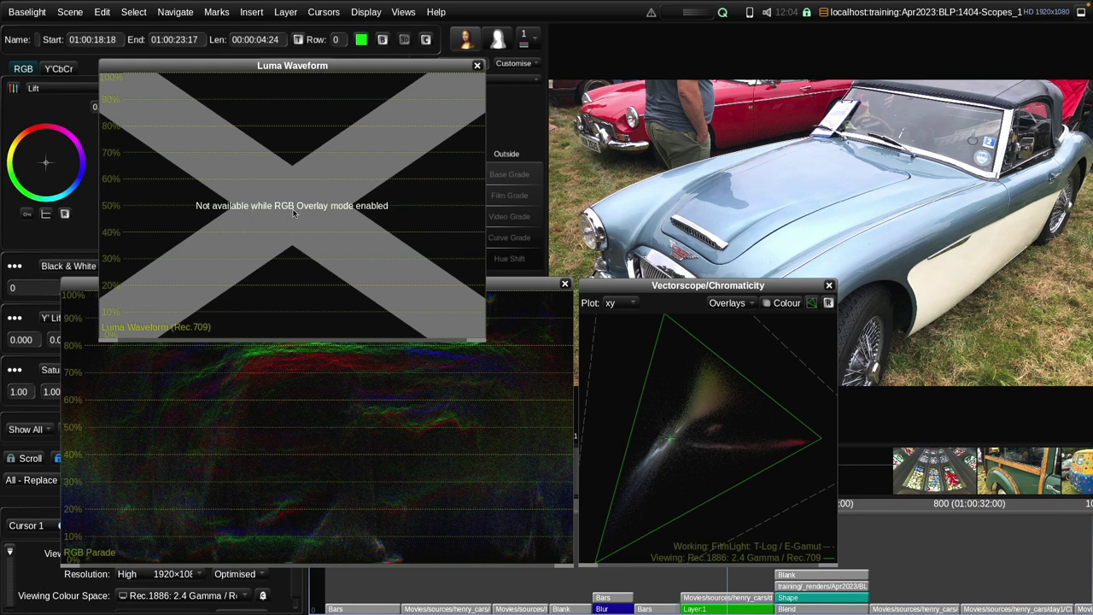
right_click(298, 398)
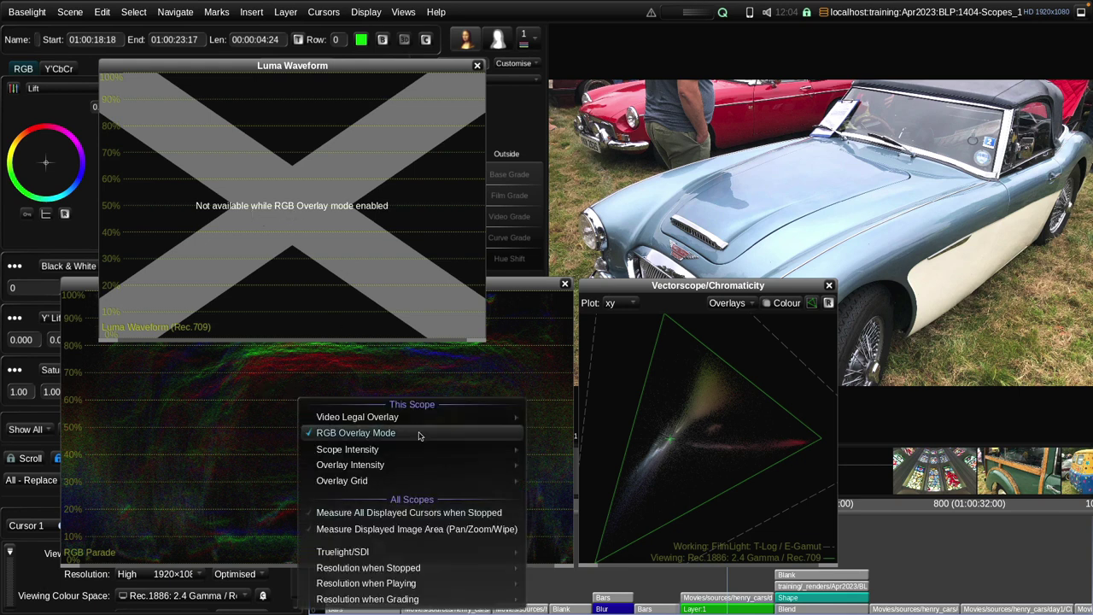
click(371, 436)
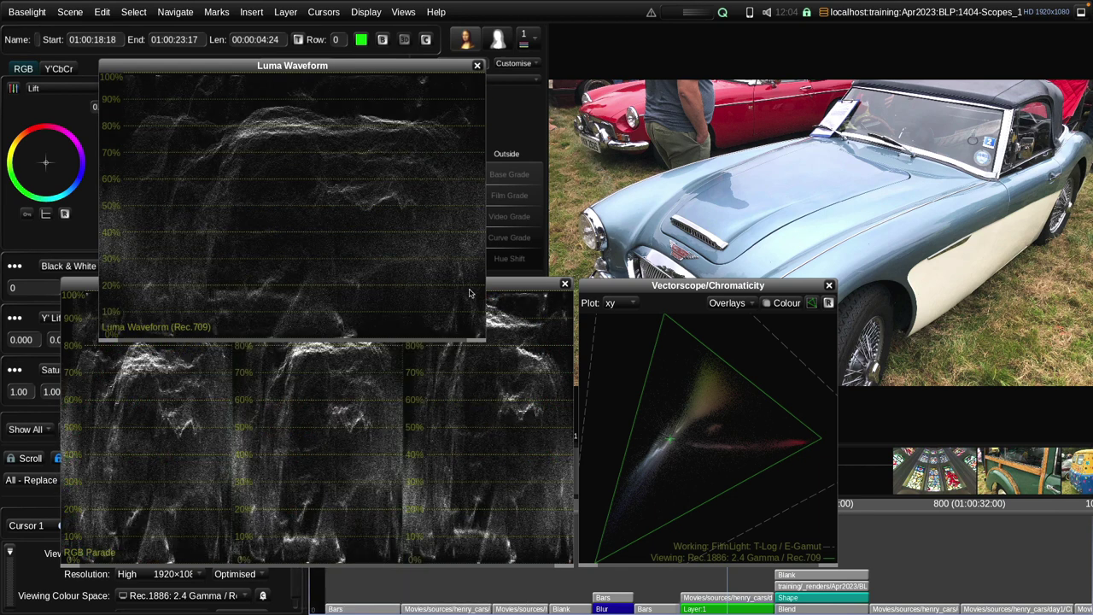
Step: Close the RGB Parade and move the Luma Waveform down alongside the Vectorscope/Chromaticity scope
click(565, 286)
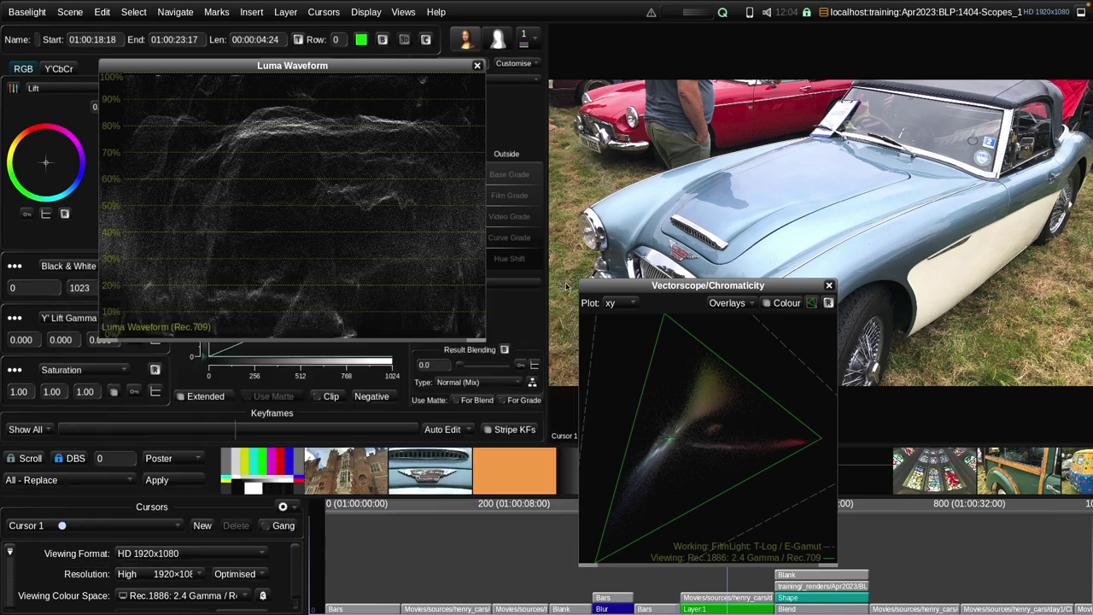
drag(372, 254, 370, 260)
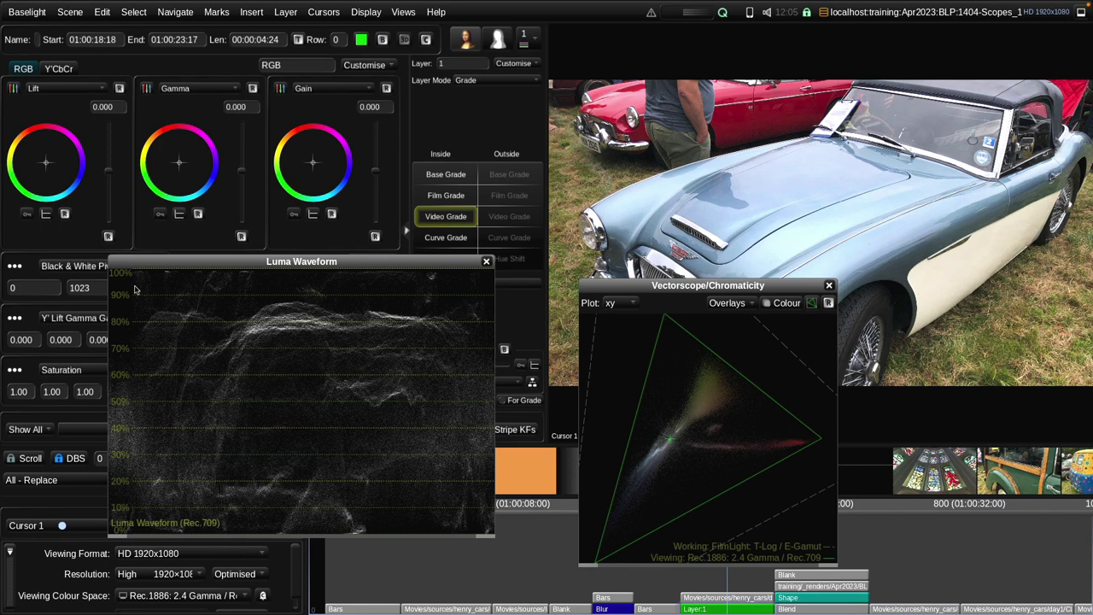
Step: Set the Luma Waveform's Overlay Grid to 25%
right_click(279, 308)
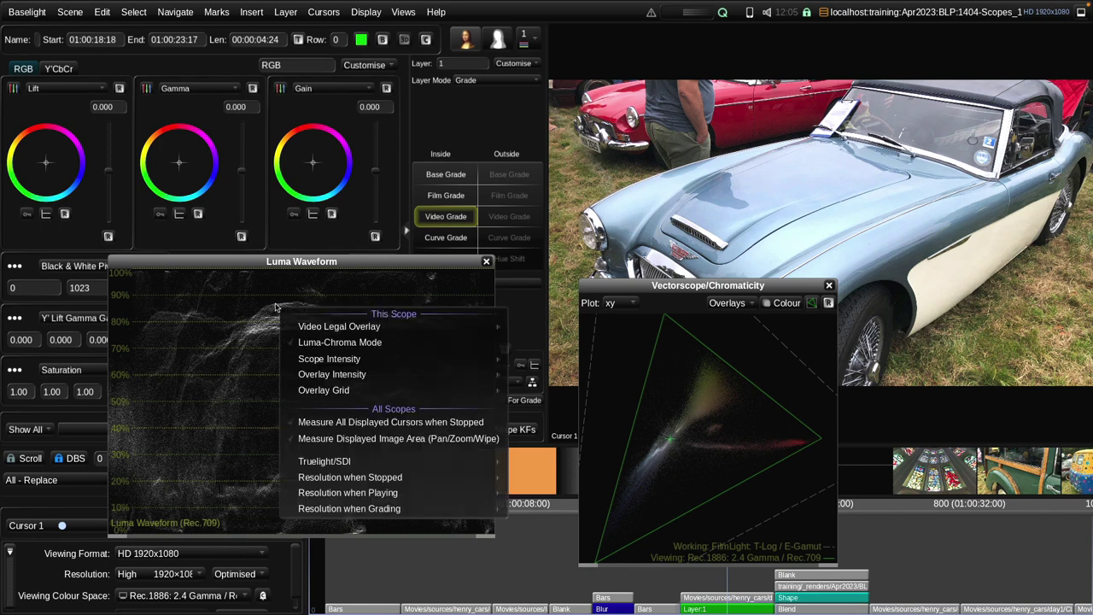
mouse_move(330, 393)
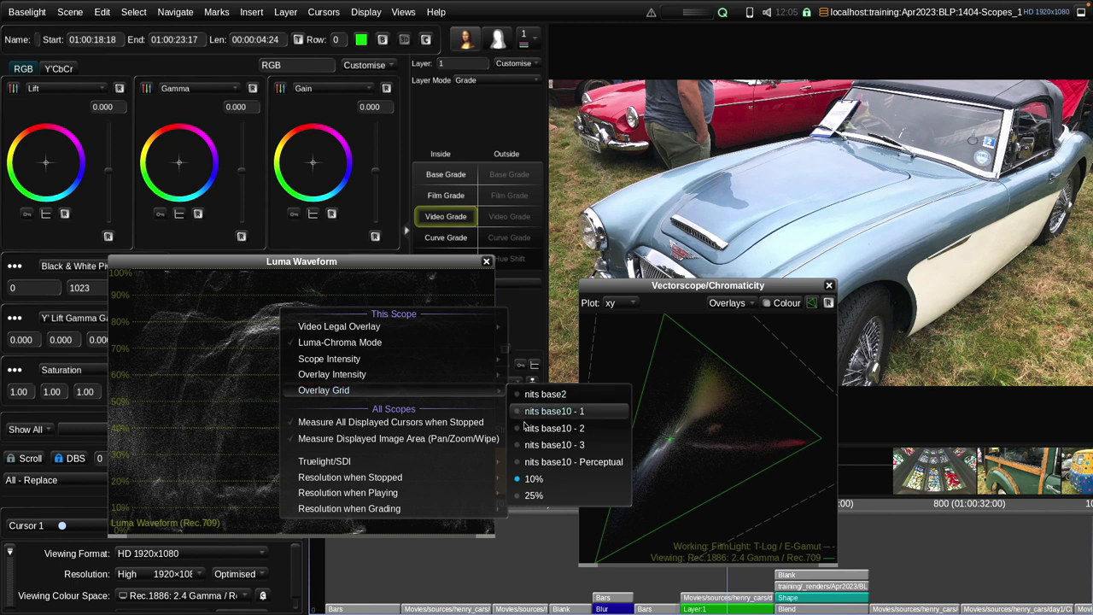
click(528, 497)
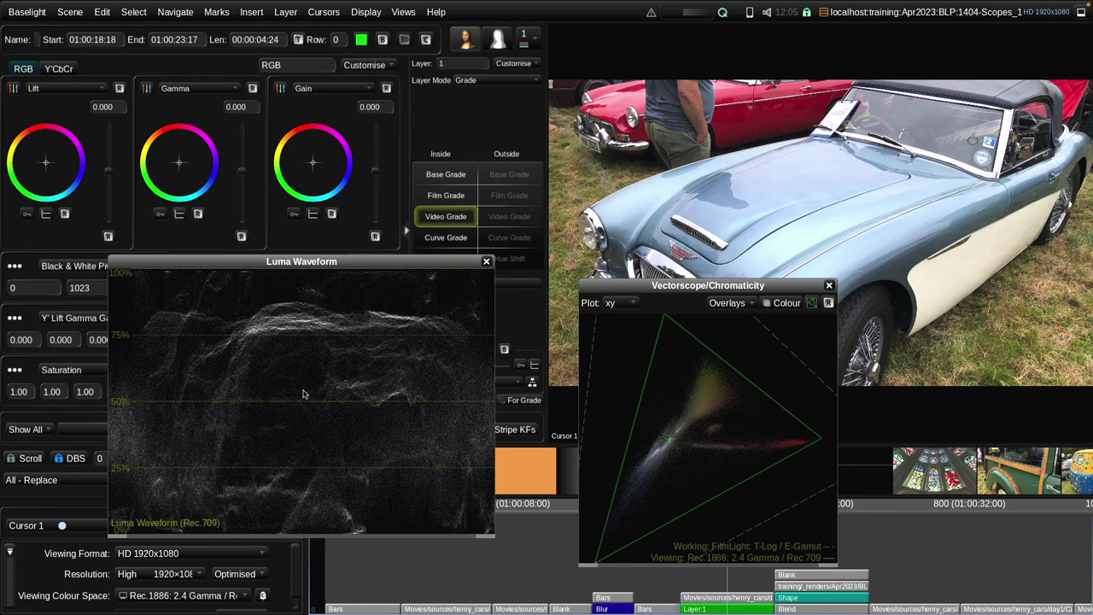
right_click(215, 357)
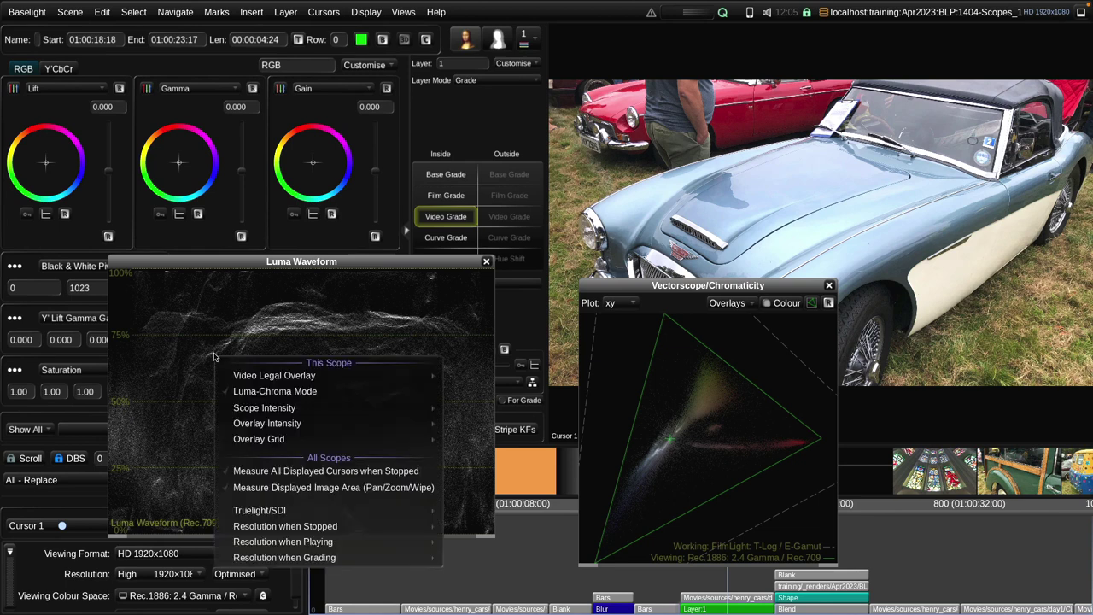
mouse_move(256, 439)
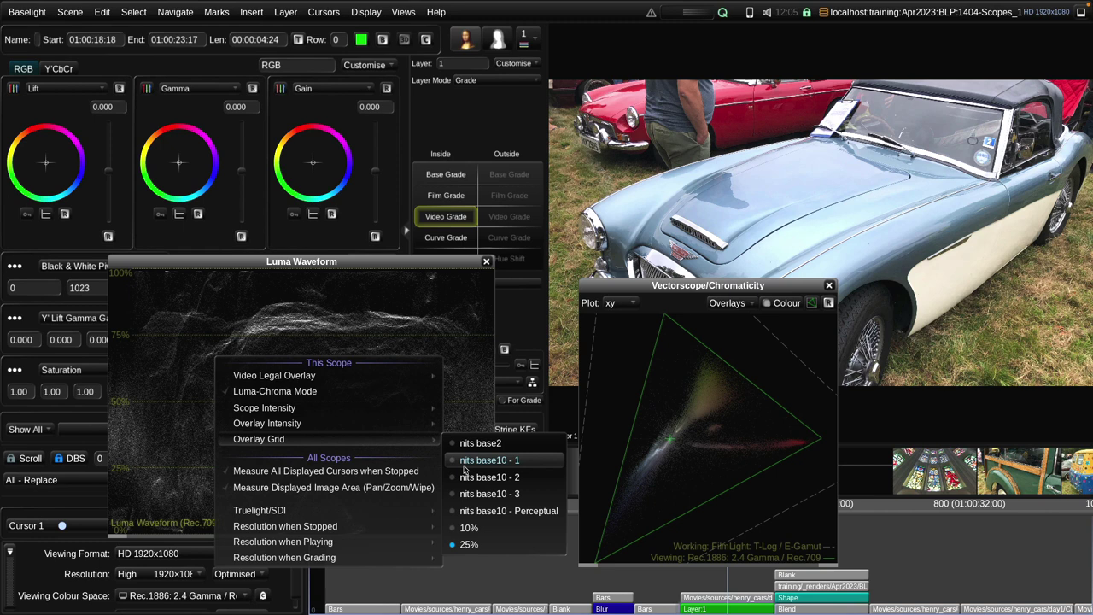
click(171, 410)
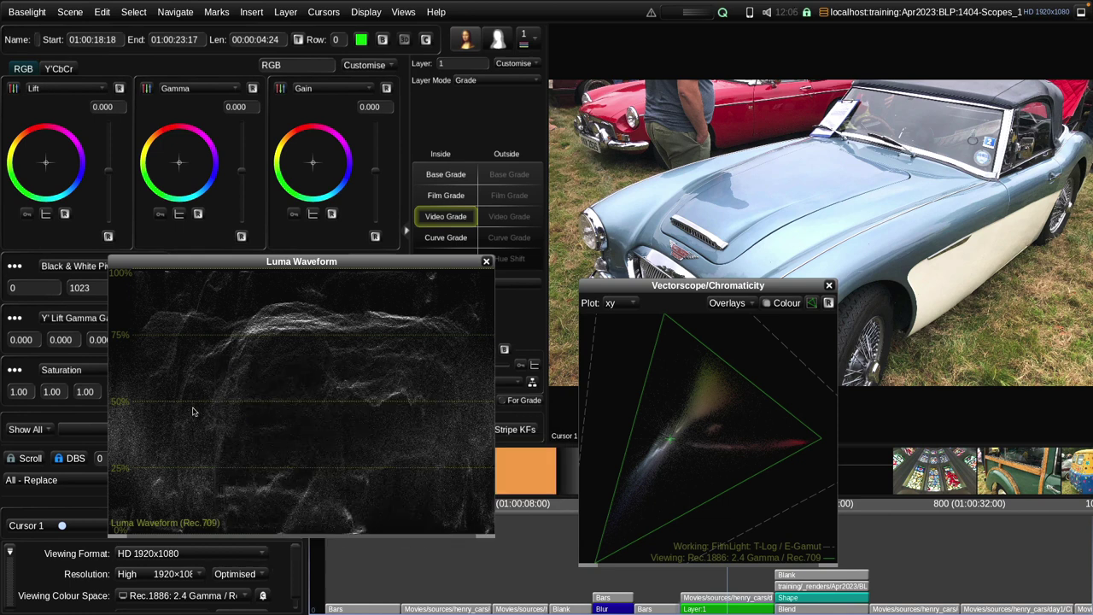
Step: Set the Viewing Colour Space to Rec.2100: ST 2084 PQ / Rec.2020 / 1000 nits and the Luma Waveform's Overlay Grid to nits base10 - 1
click(193, 595)
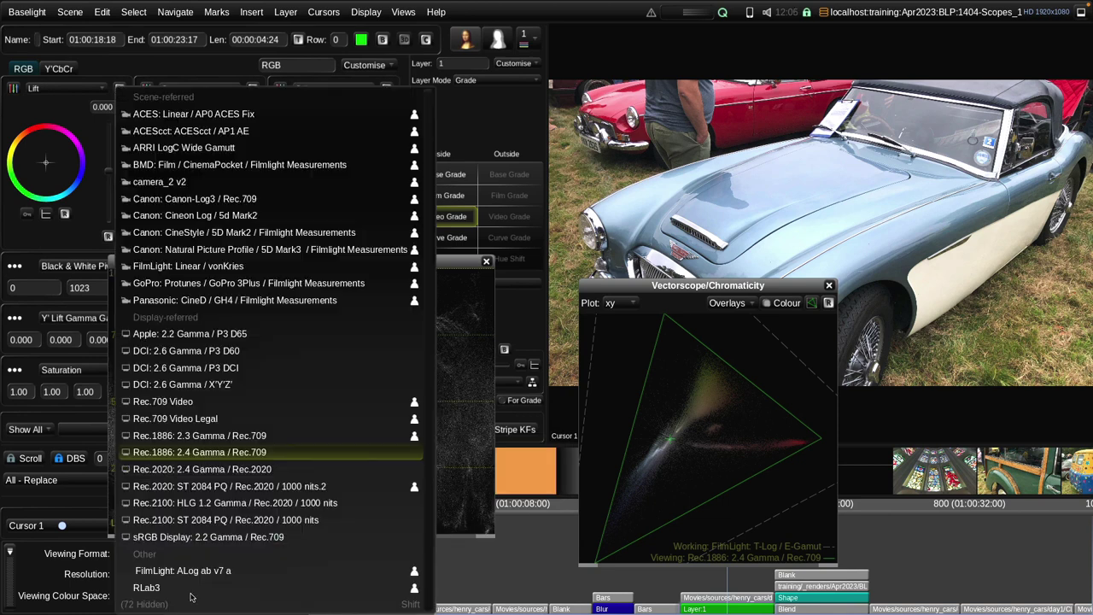
click(295, 521)
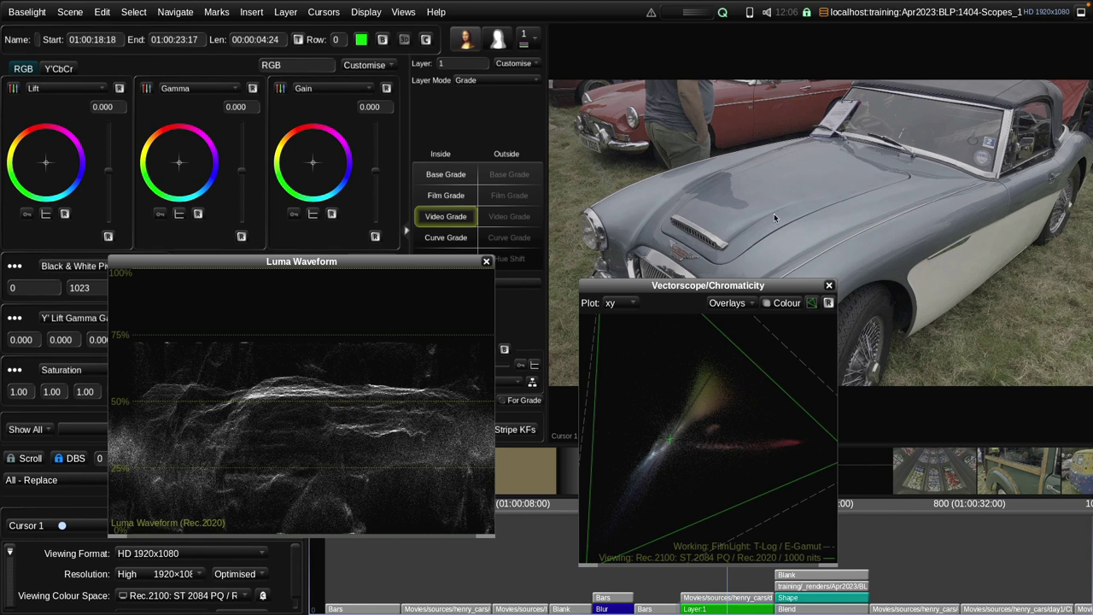
right_click(261, 351)
mouse_move(311, 434)
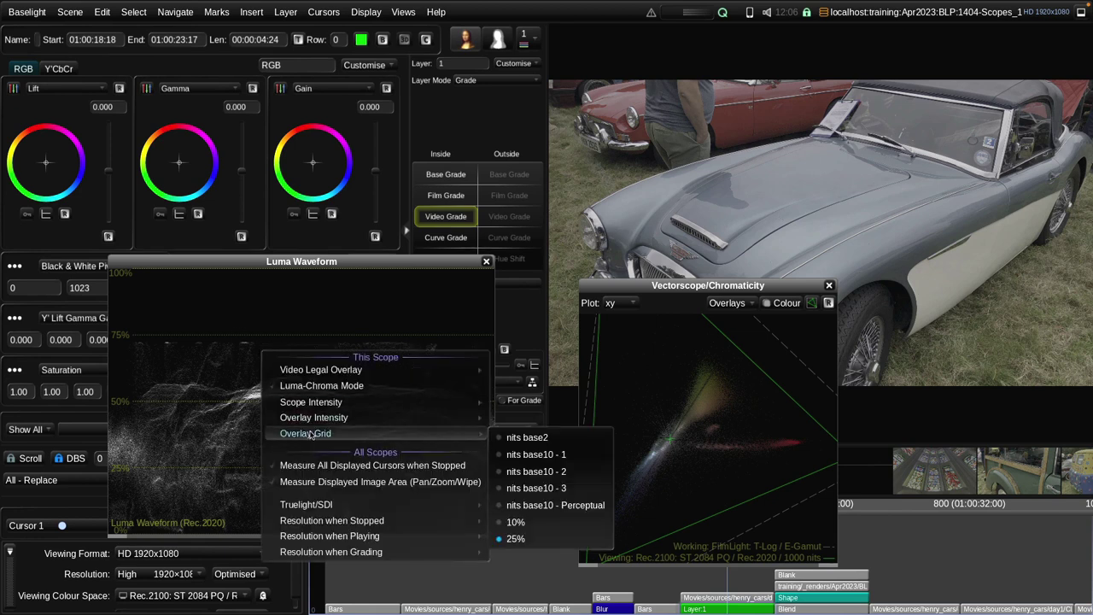
click(542, 457)
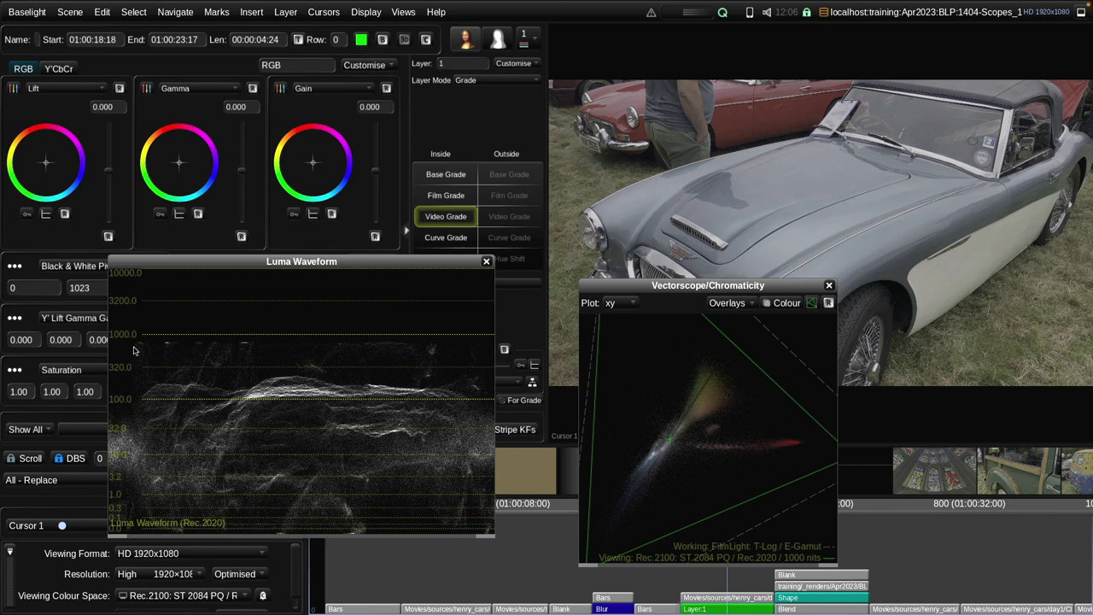
Step: Lower the RGB Gain to -0.035 and set the Luma Waveform's Overlay Grid to nits base10 - 2
mouse_move(376, 177)
mouse_down()
mouse_move(378, 161)
mouse_move(383, 177)
mouse_up()
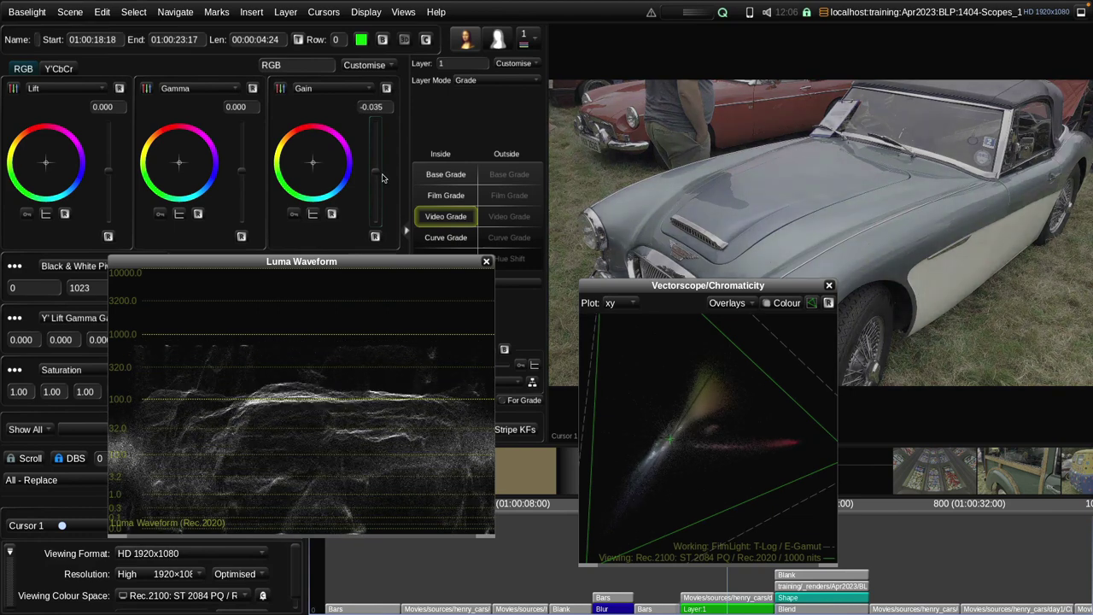
right_click(216, 351)
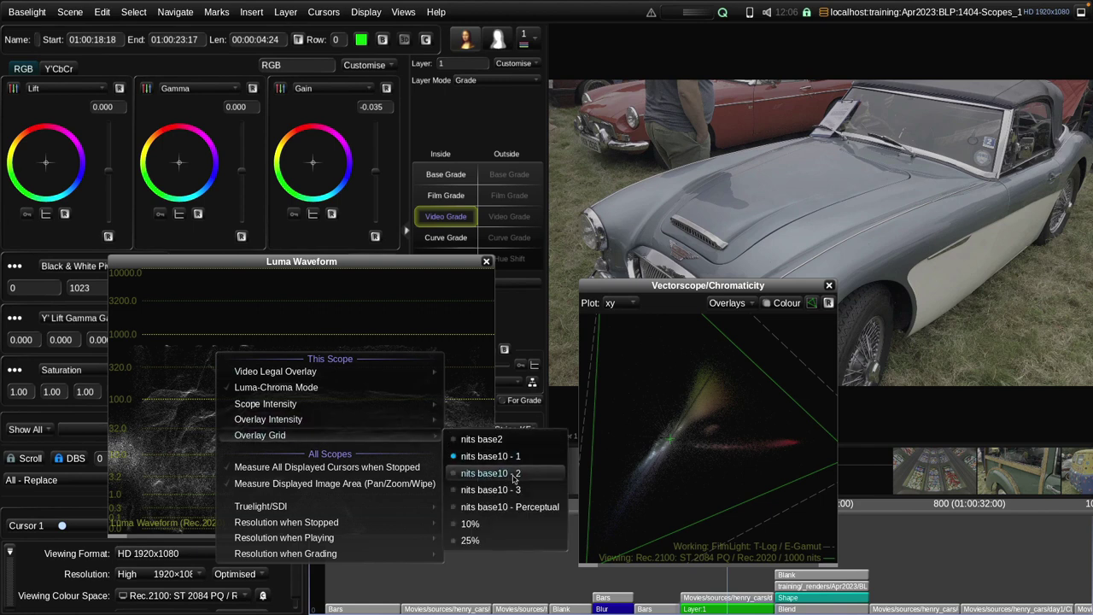
click(489, 475)
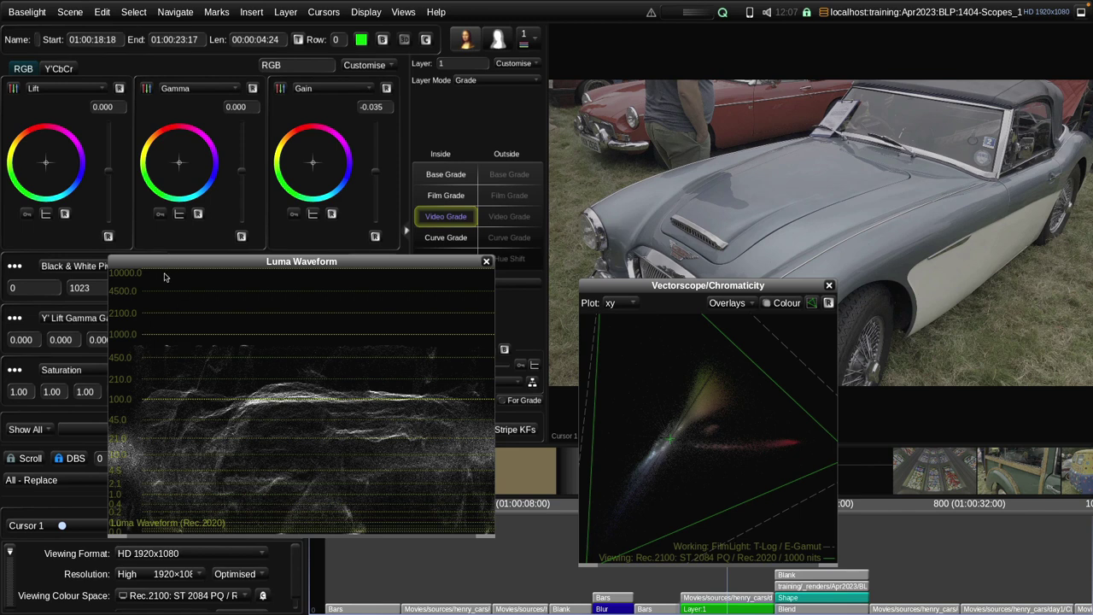
Step: Switch the Luma Waveform's Overlay Grid to nits base10 - 3, followed by nits base10 - Perceptual
right_click(216, 323)
mouse_move(273, 406)
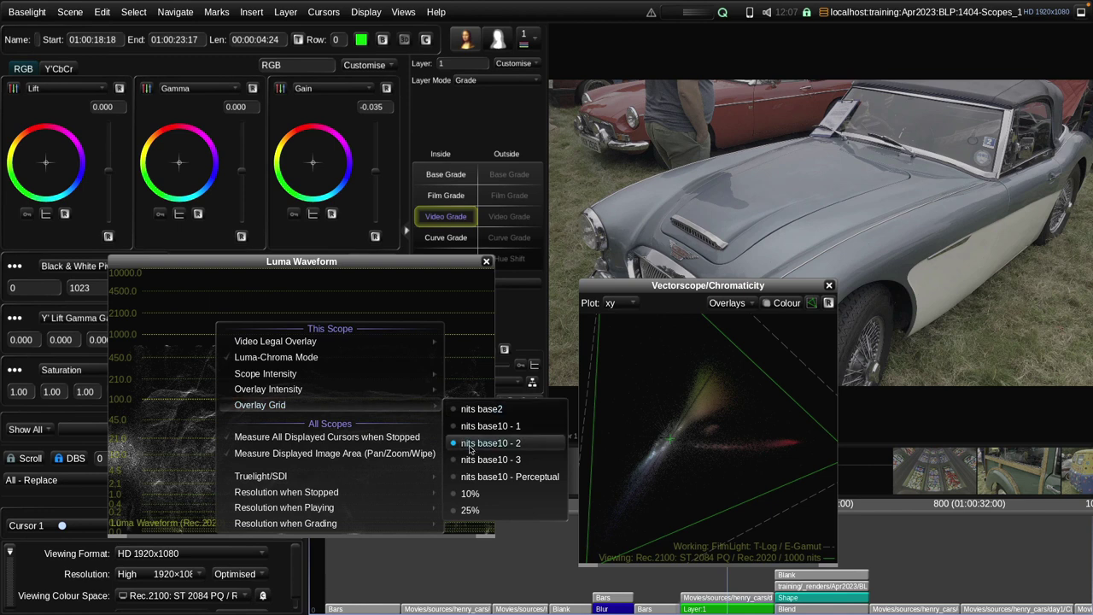
click(491, 460)
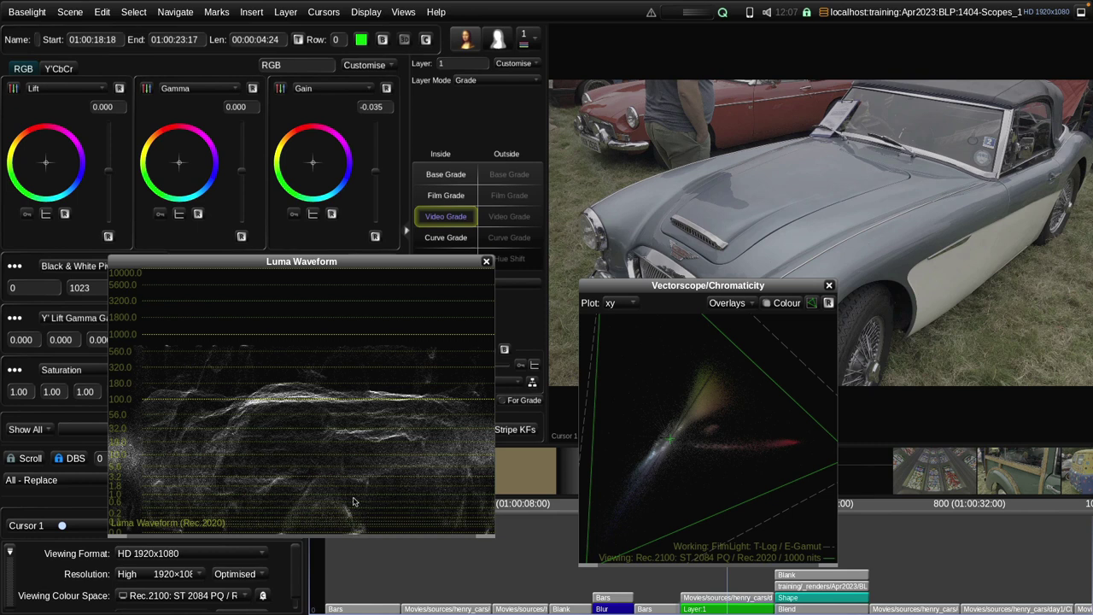
right_click(270, 367)
mouse_move(325, 458)
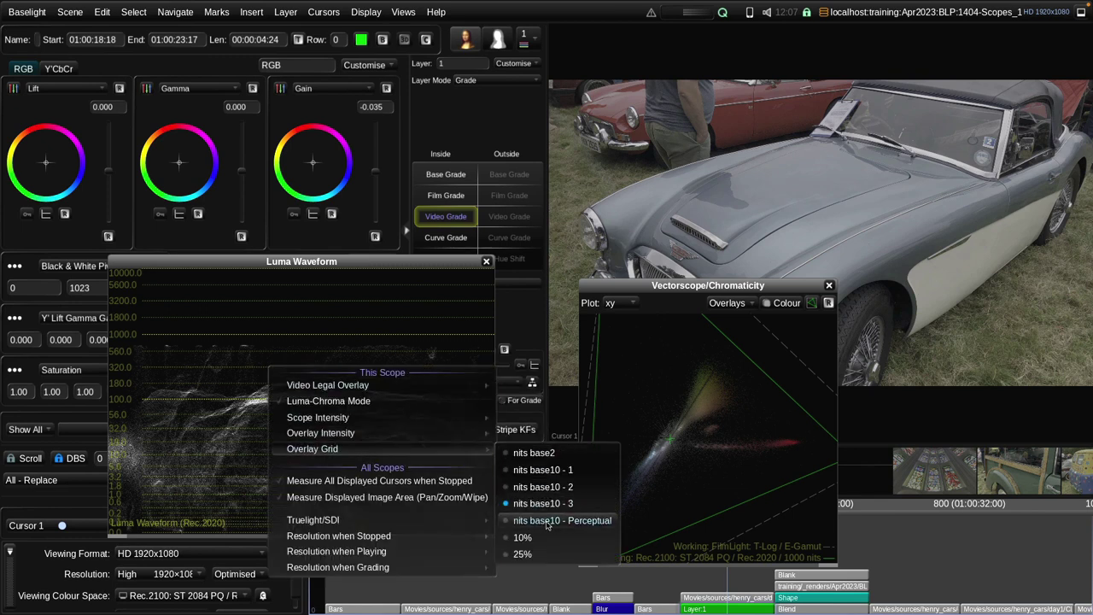
click(573, 521)
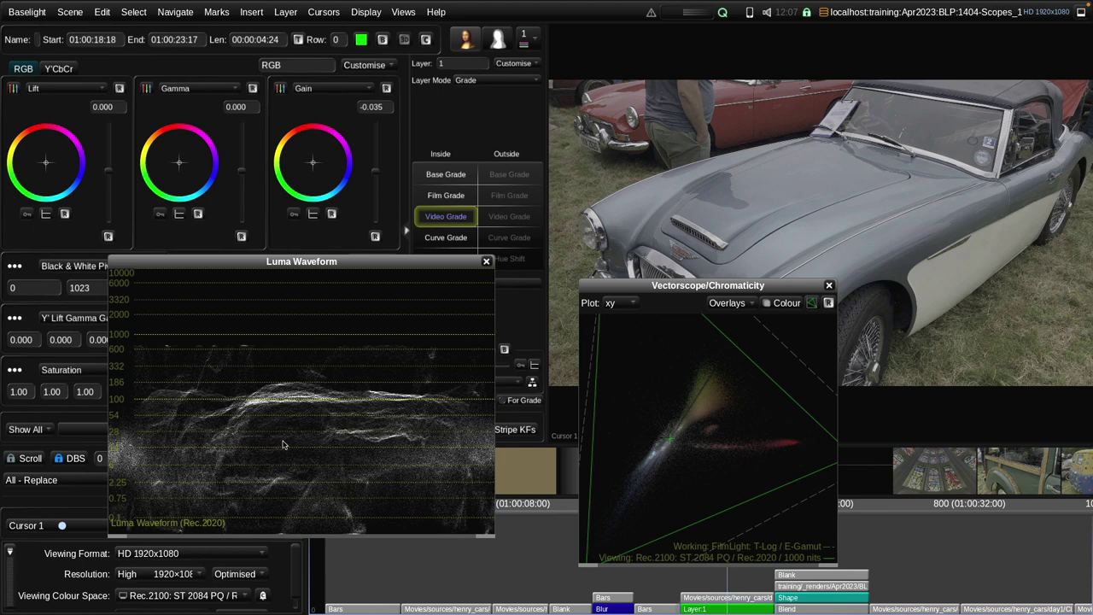
Step: Set the Luma Waveform's Overlay Intensity to 0.45 and its Scope Intensity to -3.4
right_click(239, 371)
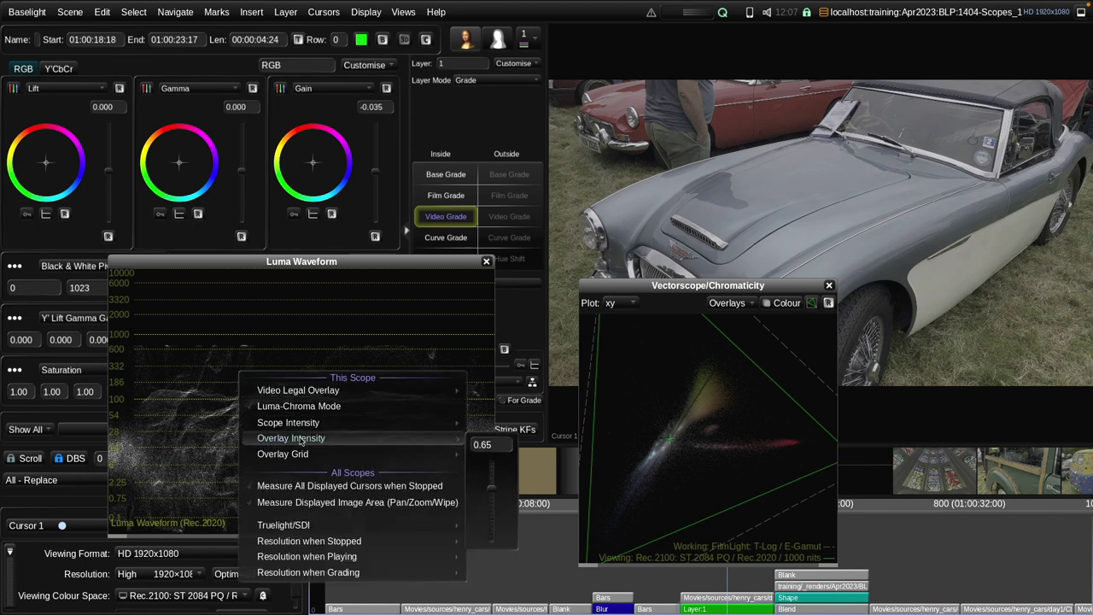
mouse_move(460, 445)
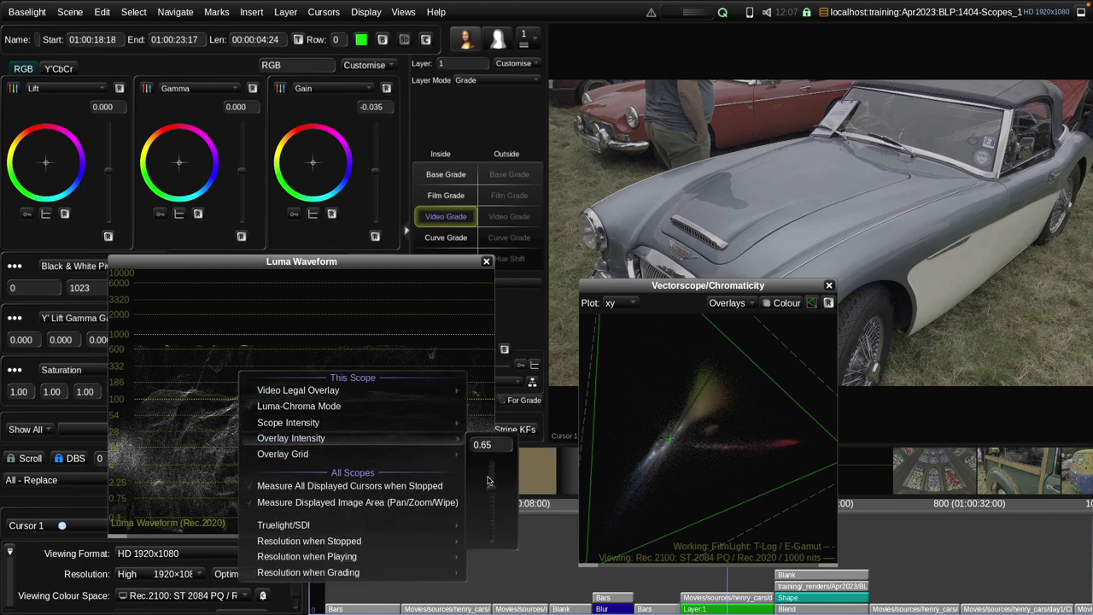
mouse_move(492, 493)
mouse_down()
mouse_move(492, 523)
mouse_move(492, 508)
mouse_up()
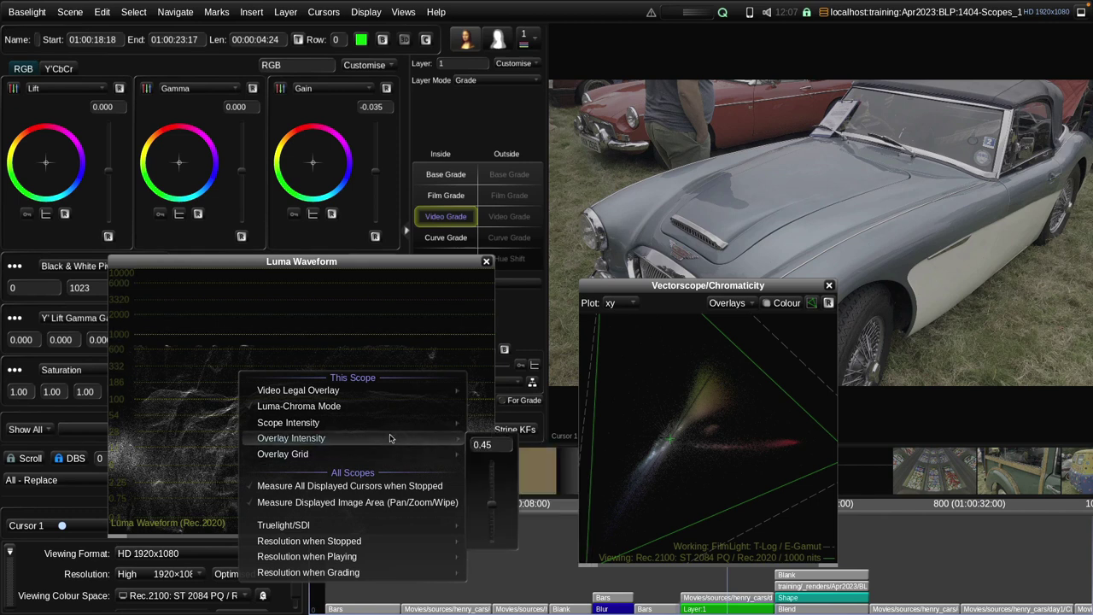
mouse_move(389, 423)
drag(493, 507, 494, 502)
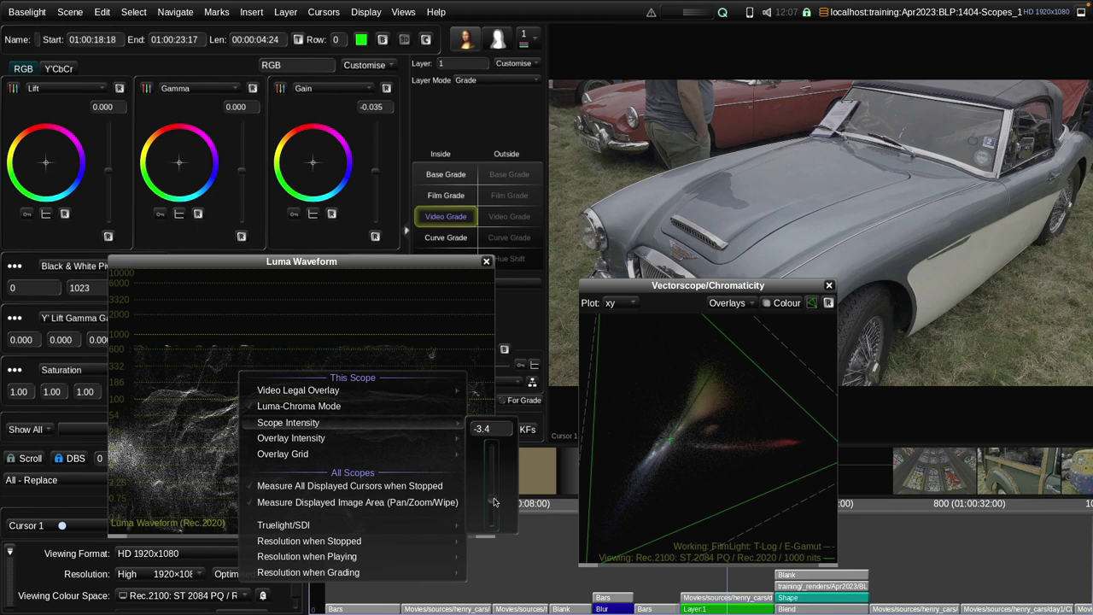
click(197, 381)
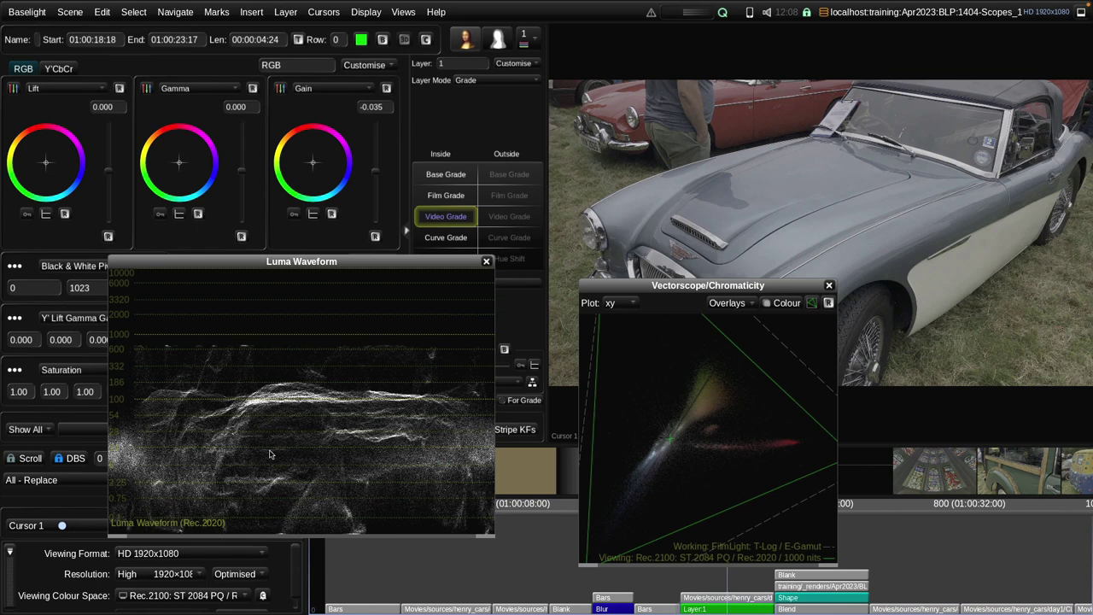
Step: Set the Viewing Colour Space to Rec.1886: 2.4 Gamma / Rec.709 and the Luma Waveform's Overlay Grid to 10%
click(183, 597)
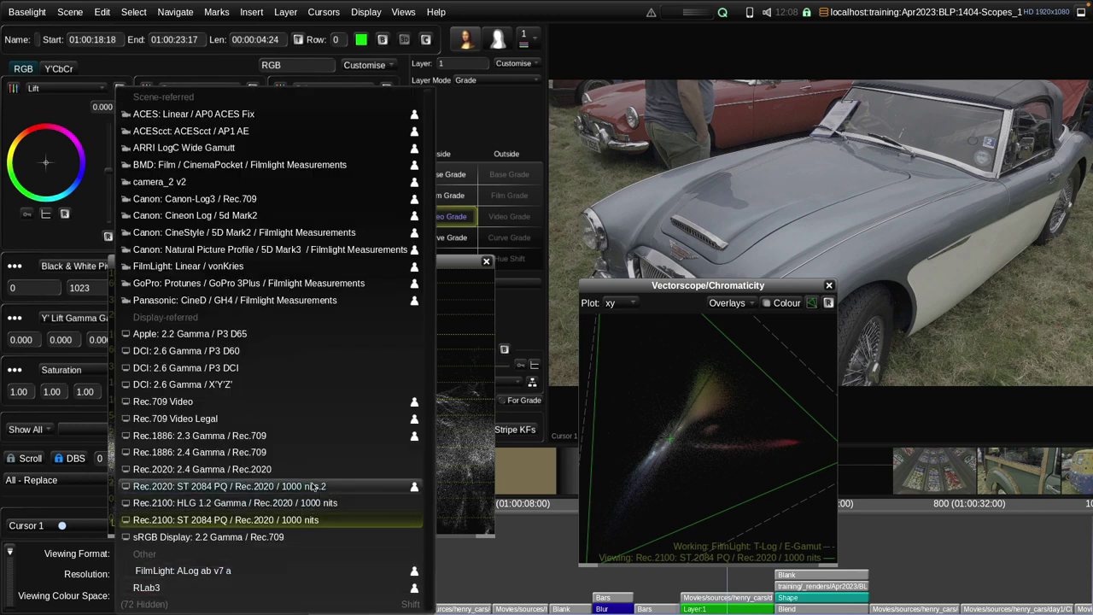
click(310, 455)
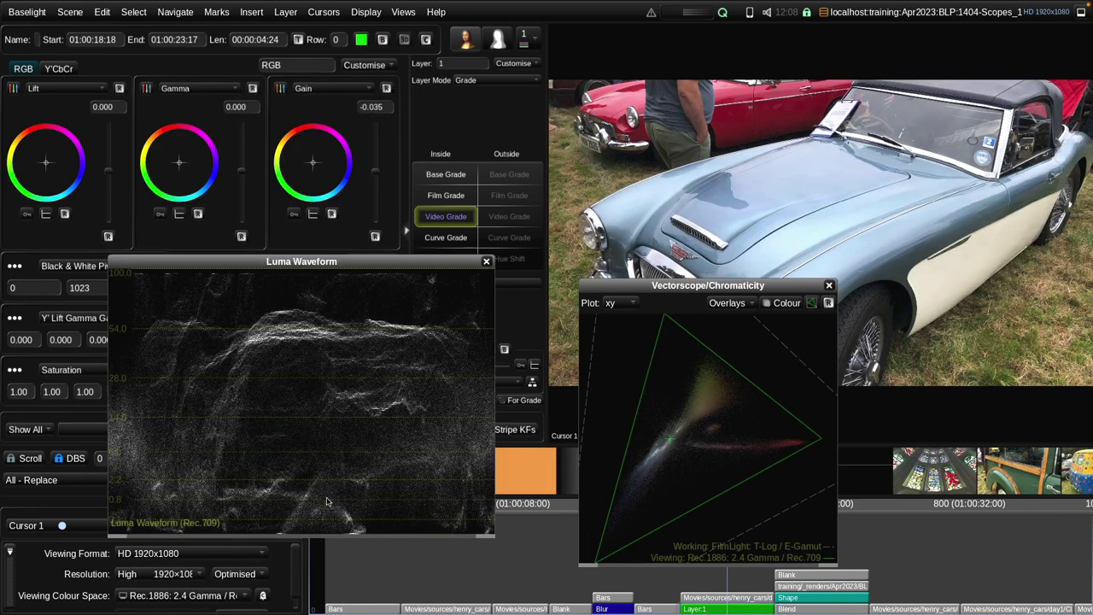
right_click(248, 315)
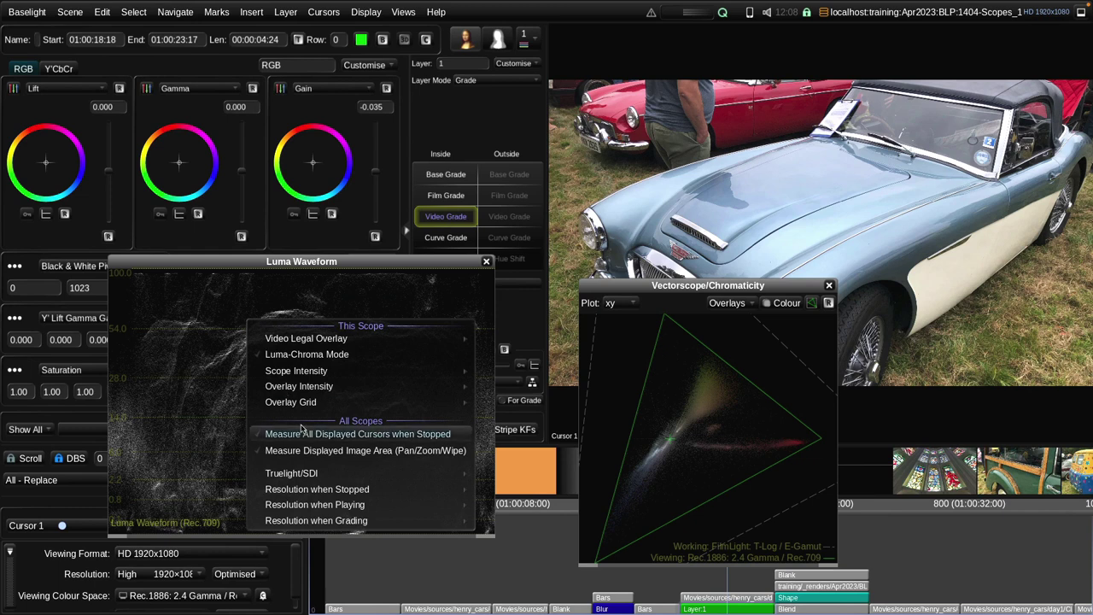
mouse_move(312, 407)
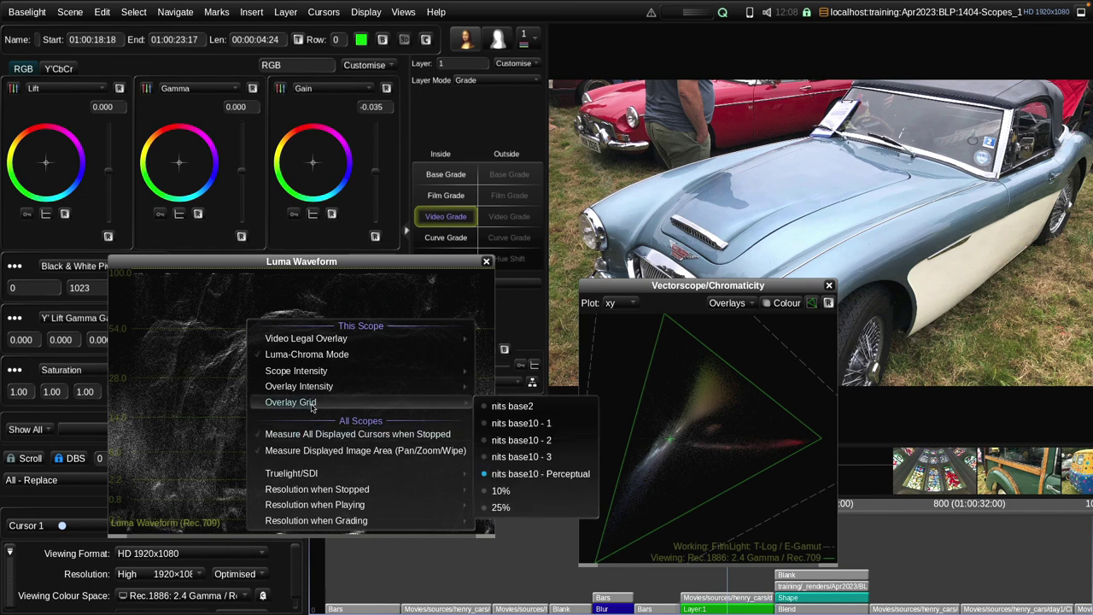
click(523, 497)
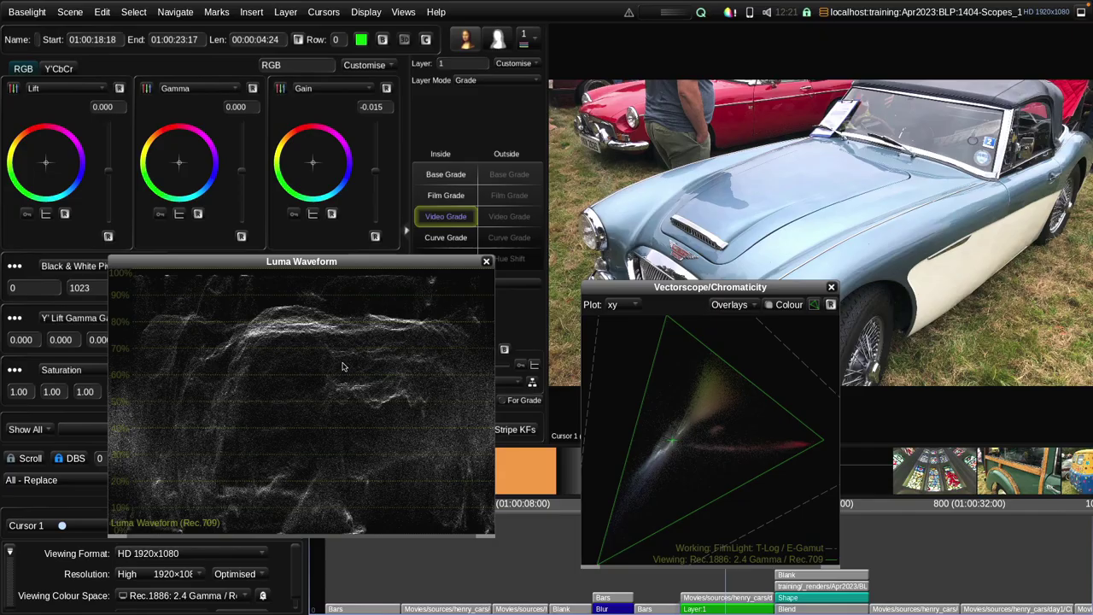
Step: Open the Y'CbCr Parade scope
click(404, 12)
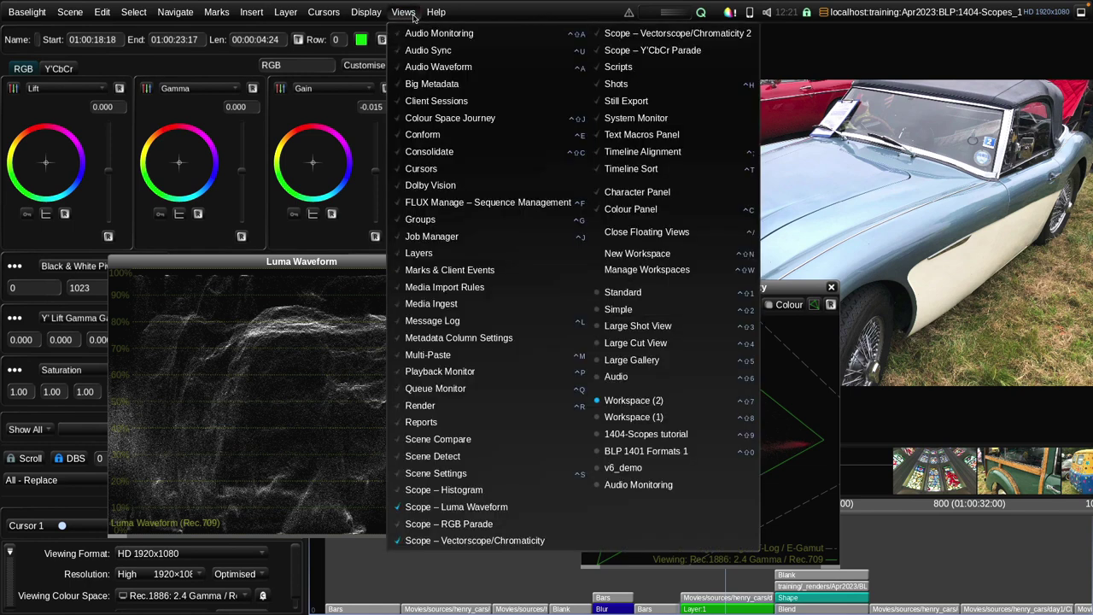
click(682, 53)
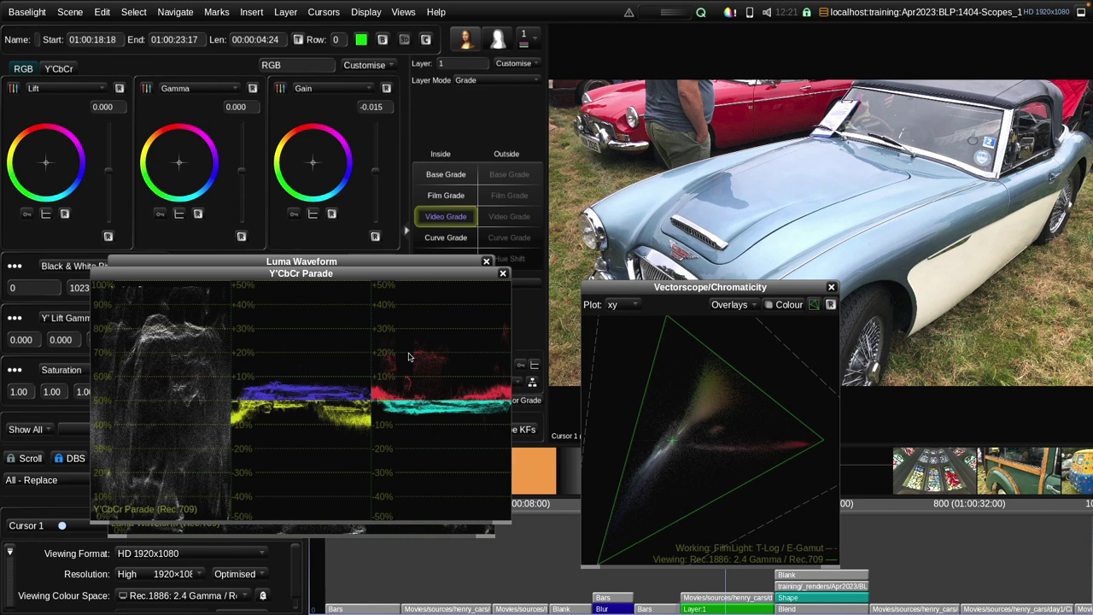
Step: Switch the video grade to Y'CbCr with separate Gain component sliders, and lower the second Gain component to -0.419
click(62, 69)
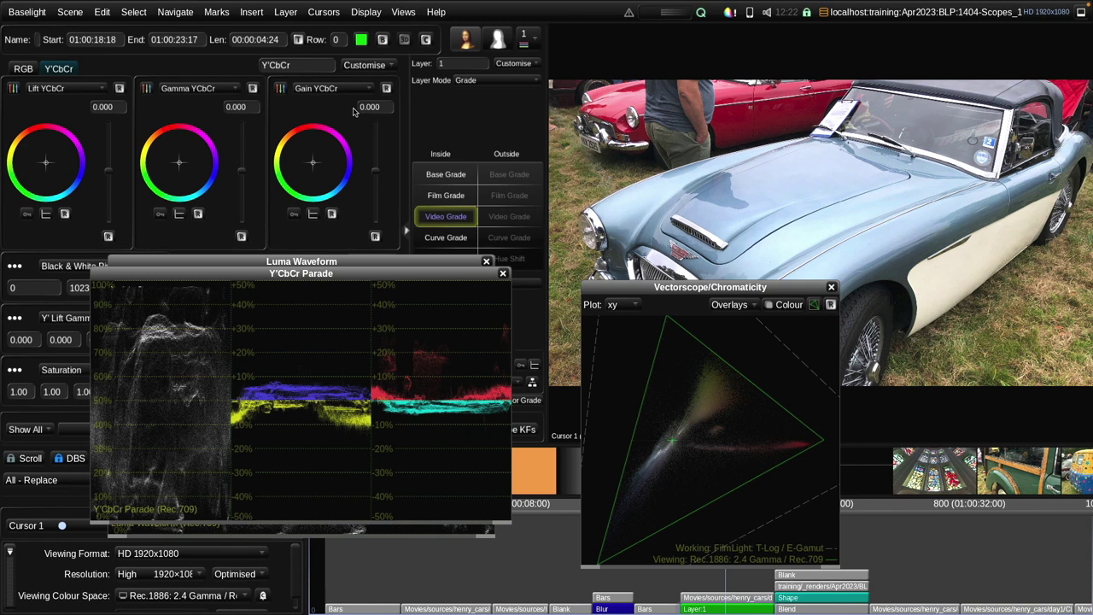
click(280, 89)
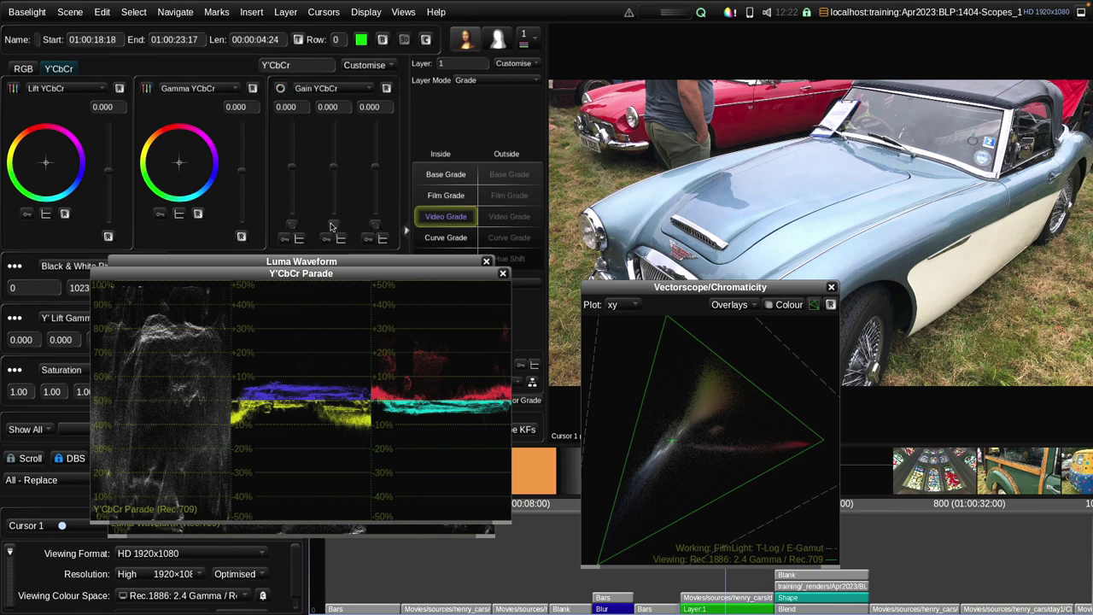
mouse_move(290, 170)
mouse_down()
mouse_move(292, 195)
mouse_move(292, 173)
mouse_move(374, 172)
mouse_up()
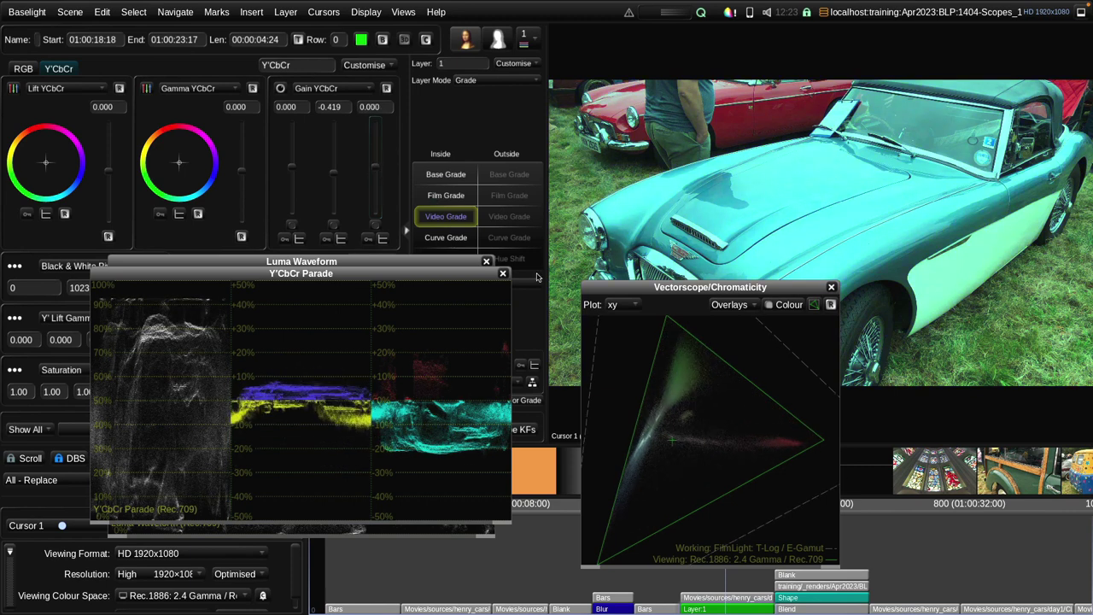
Step: Change the Vectorscope/Chromaticity plot to CbCr legacy vectorscope chroma and move the scope next to the Y'CbCr Parade
click(626, 309)
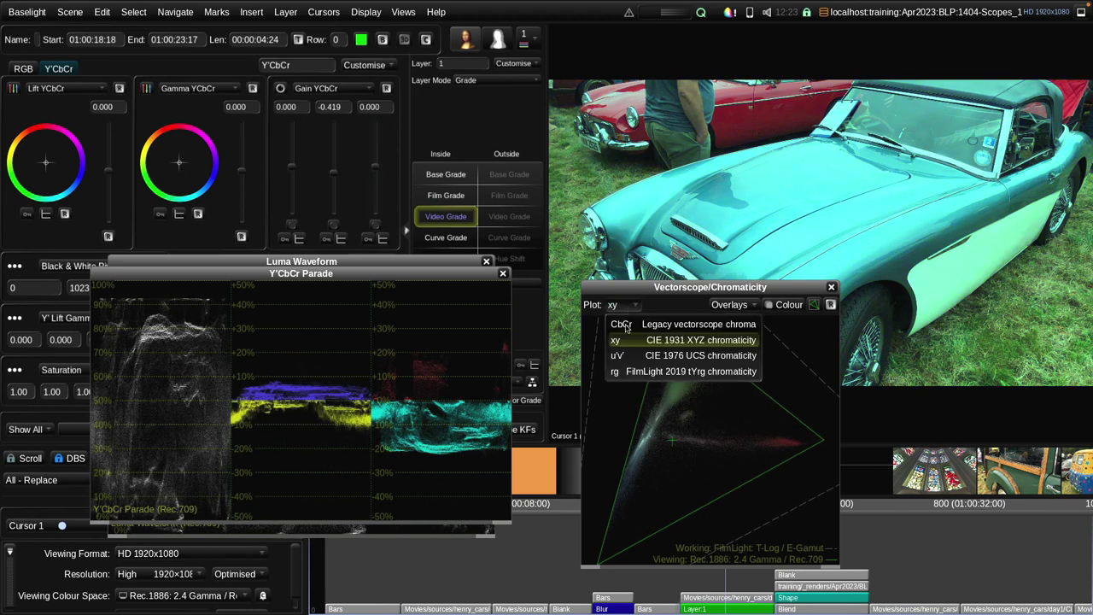
click(680, 329)
drag(683, 291, 626, 264)
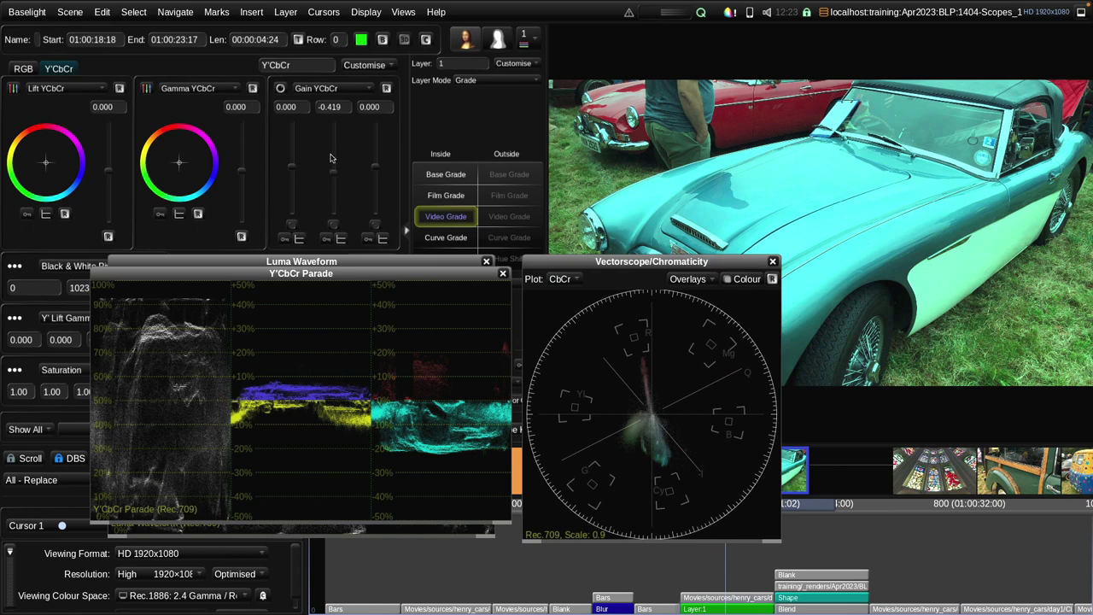
Step: Adjust the Gain YCbCr sliders, setting the second component to -0.343 and the third to -0.381
drag(334, 175, 337, 174)
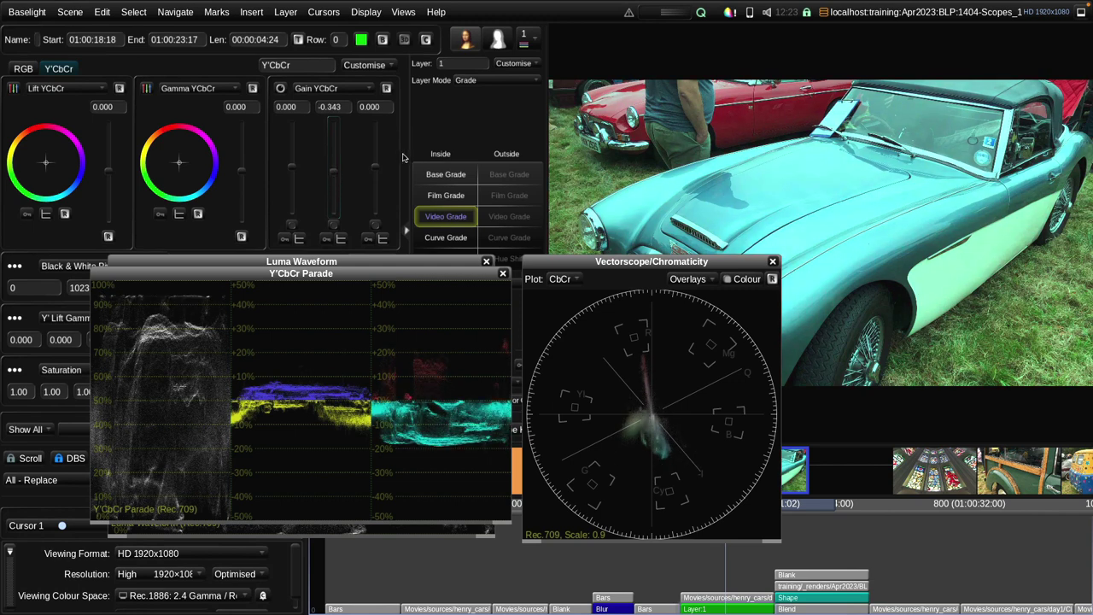
drag(373, 173, 381, 188)
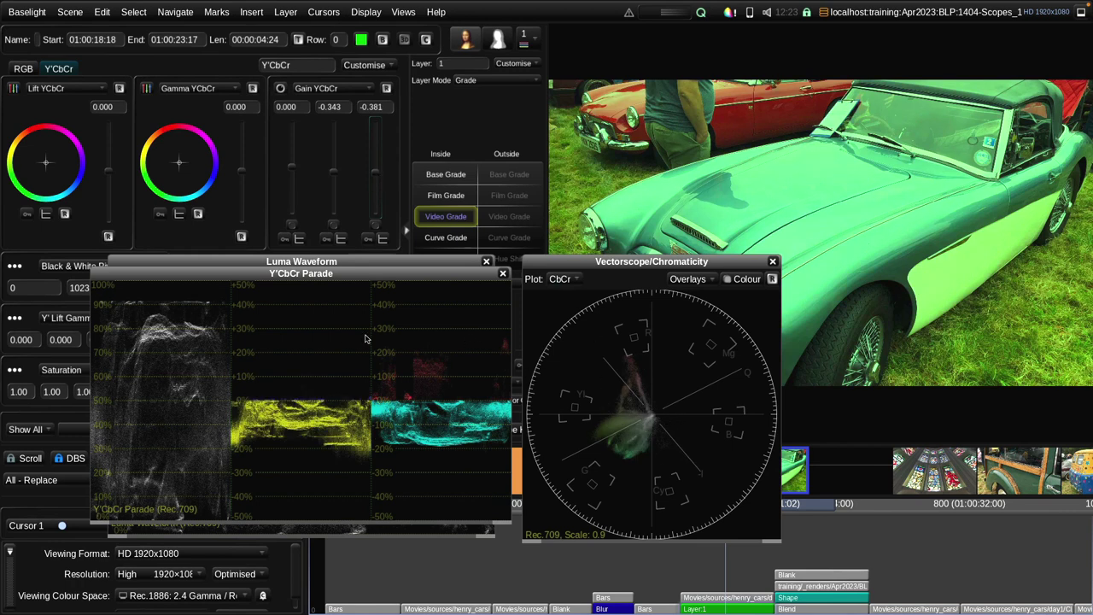
right_click(335, 336)
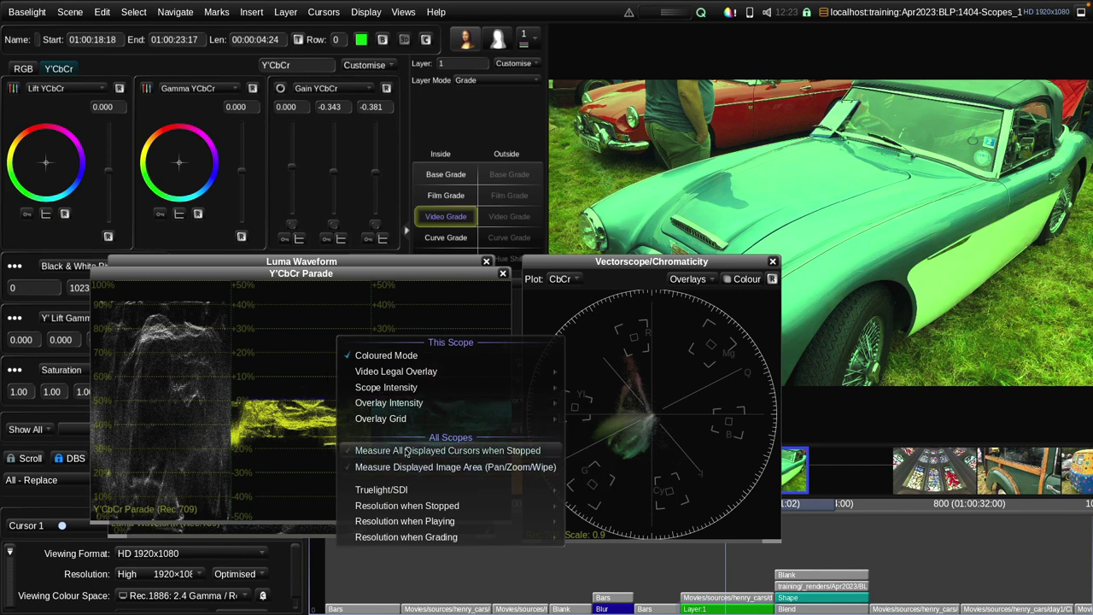
click(305, 336)
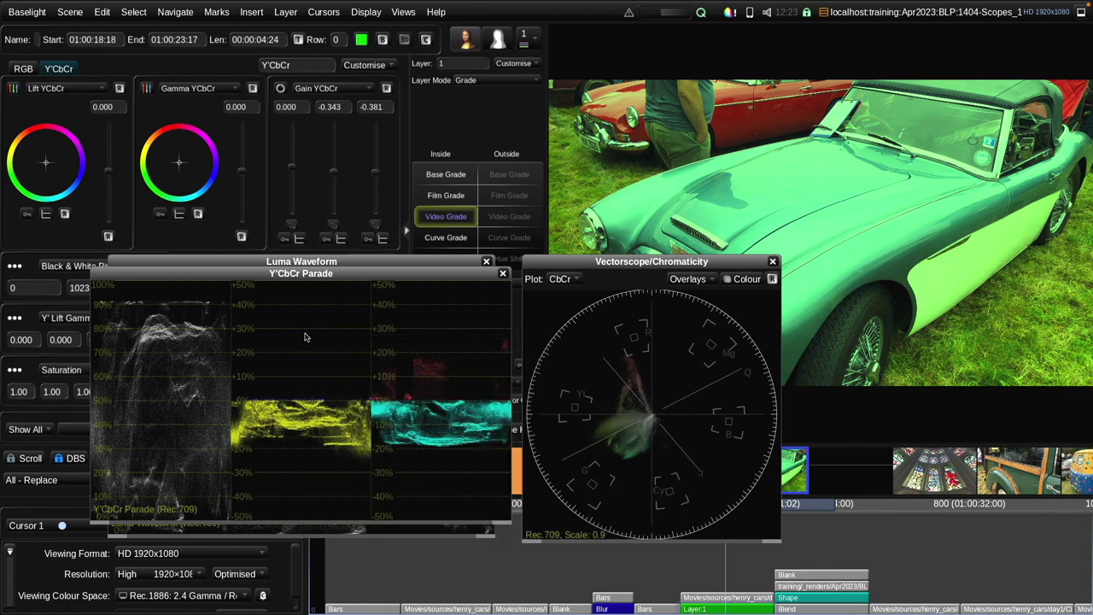